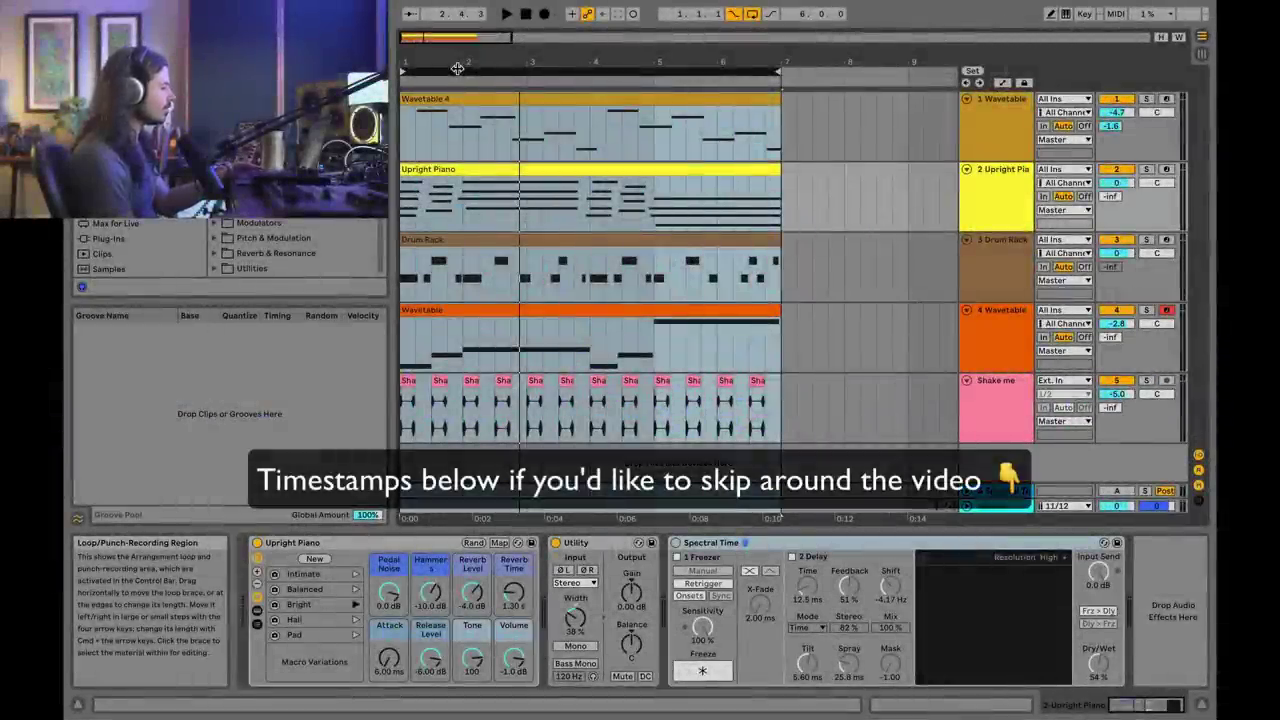
# - Play the arrangement and examine the Spectral Time settings on each track and on return track A
pyautogui.press('space')
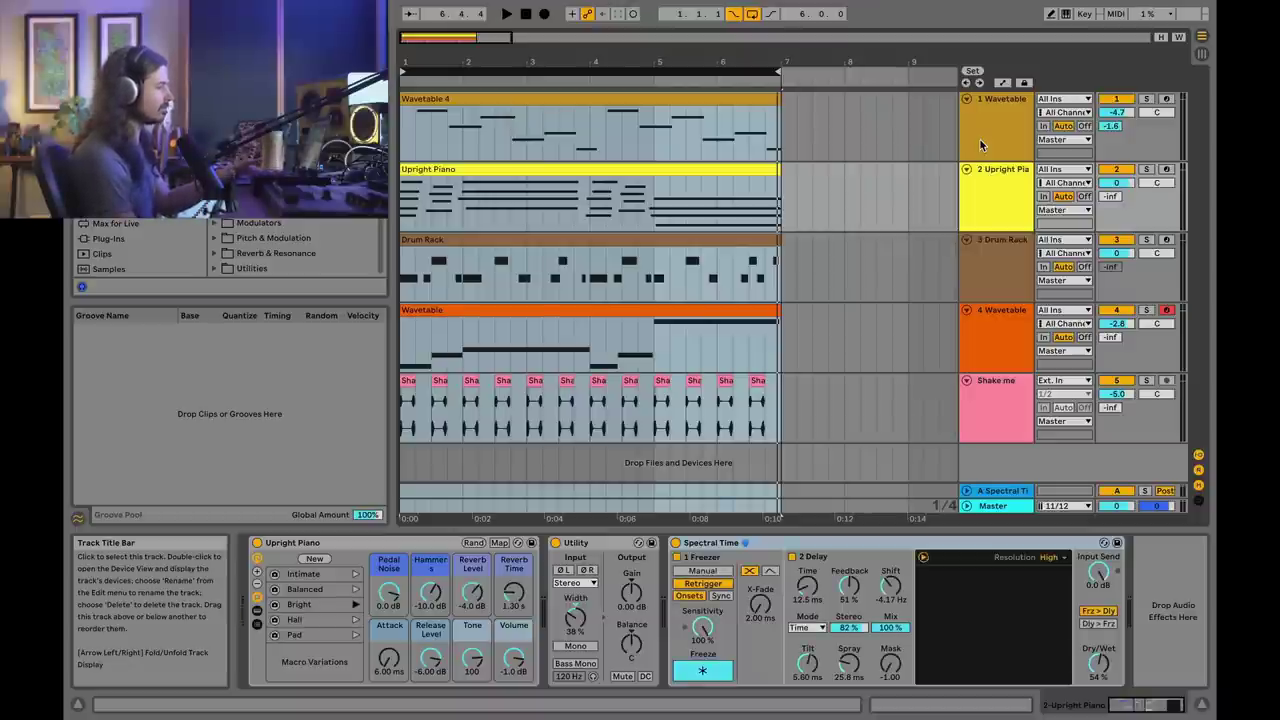
pyautogui.press('space')
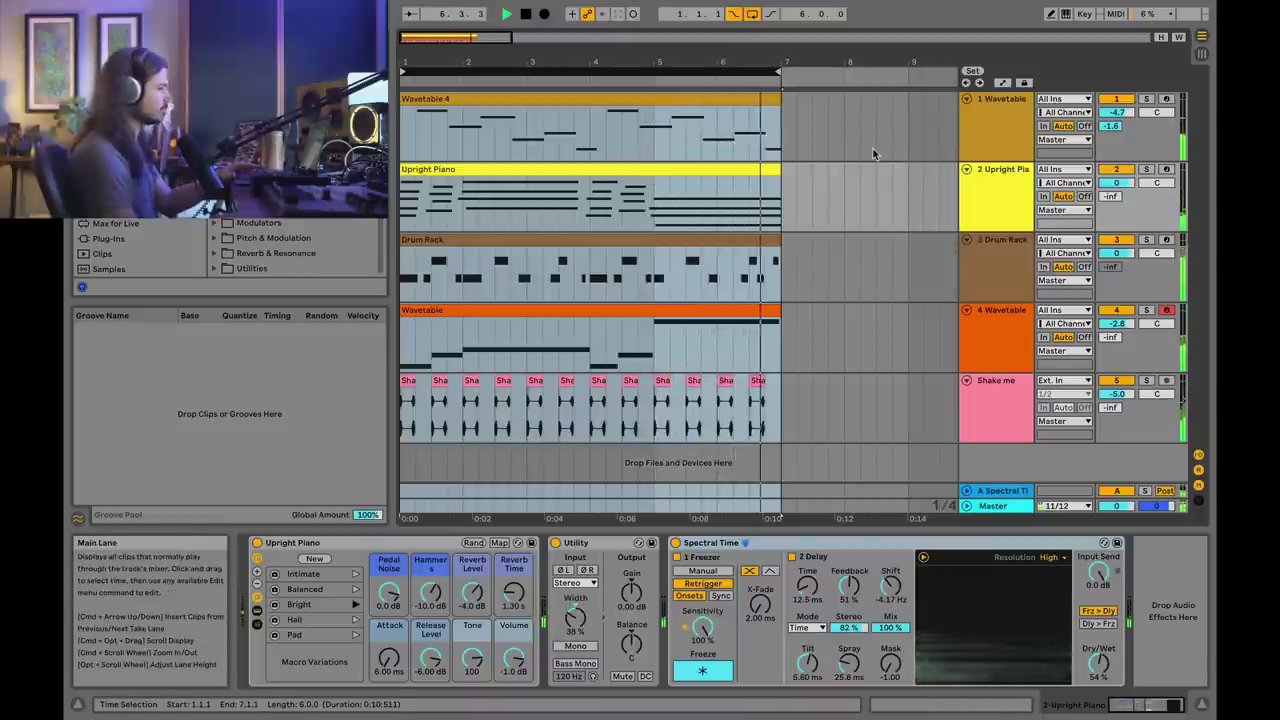
pyautogui.click(979, 123)
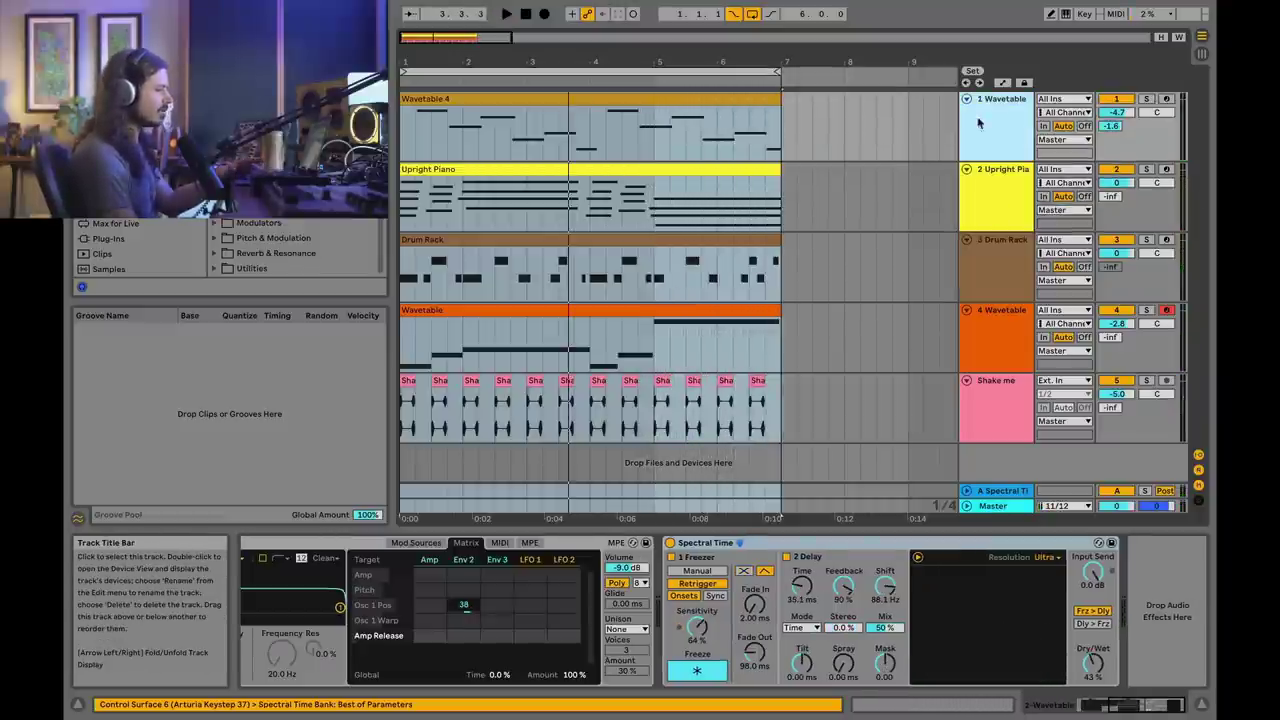
pyautogui.click(997, 200)
pyautogui.click(997, 268)
pyautogui.click(997, 335)
pyautogui.click(994, 400)
pyautogui.click(1003, 340)
pyautogui.click(989, 249)
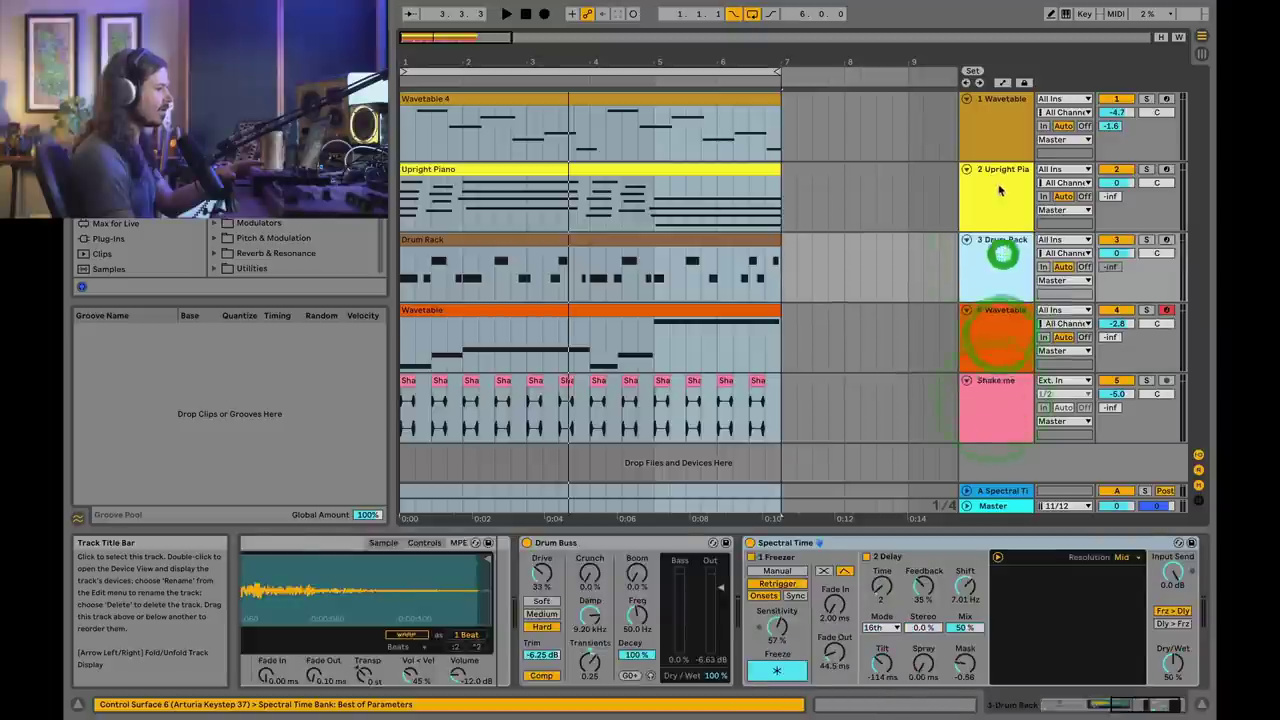
pyautogui.click(1000, 194)
pyautogui.click(977, 120)
pyautogui.click(990, 492)
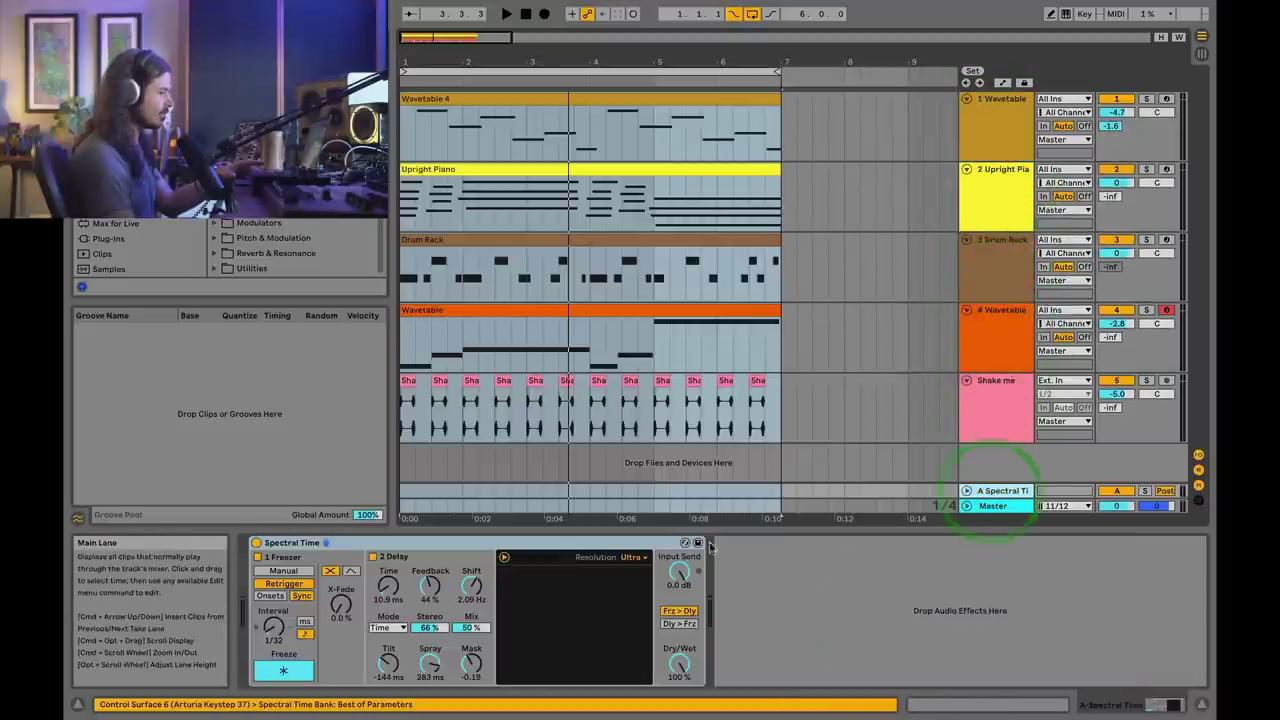
# - Deactivate return track A and cut Spectral Time from the first Wavetable track
pyautogui.click(1117, 491)
pyautogui.click(1117, 491)
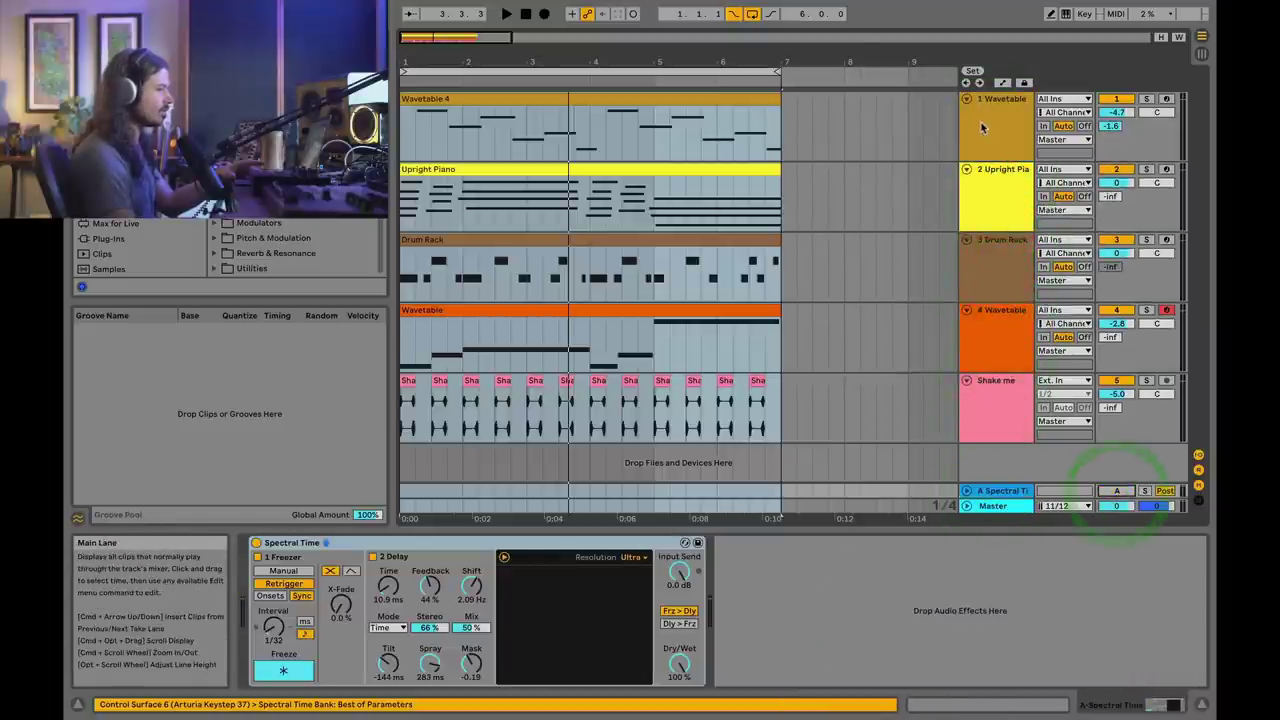
pyautogui.click(982, 122)
pyautogui.rightClick(692, 543)
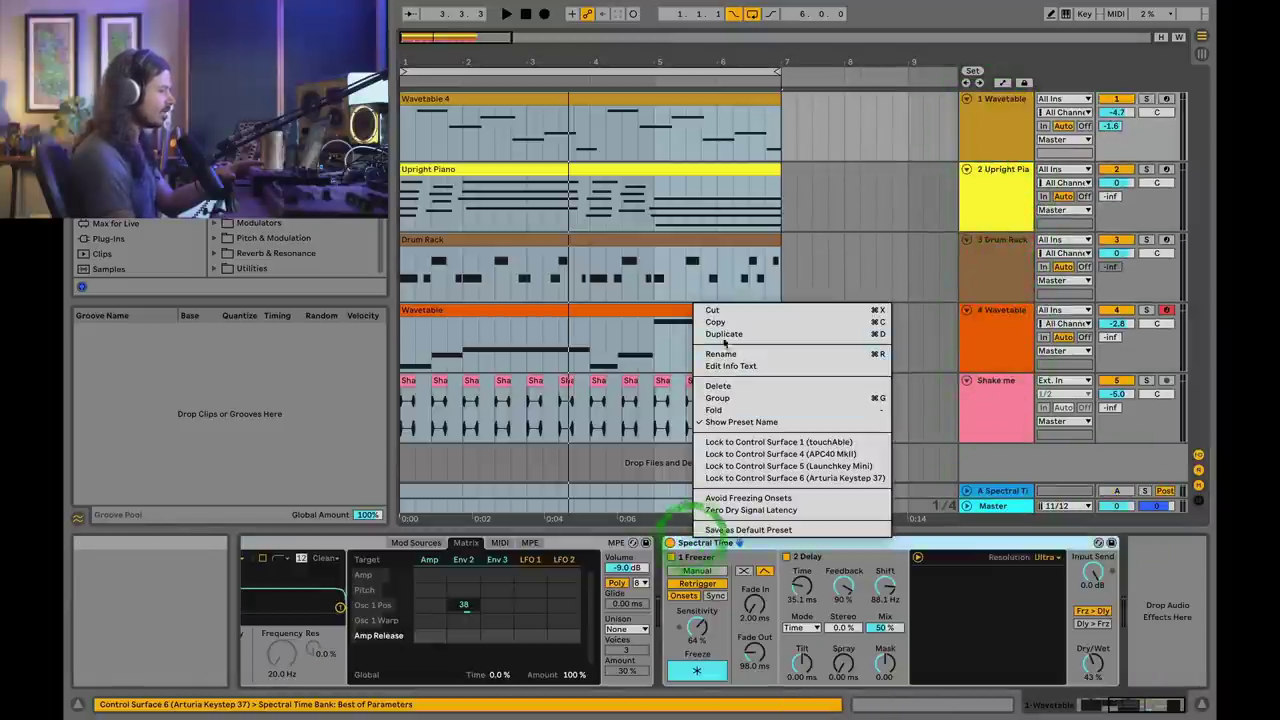
pyautogui.click(725, 312)
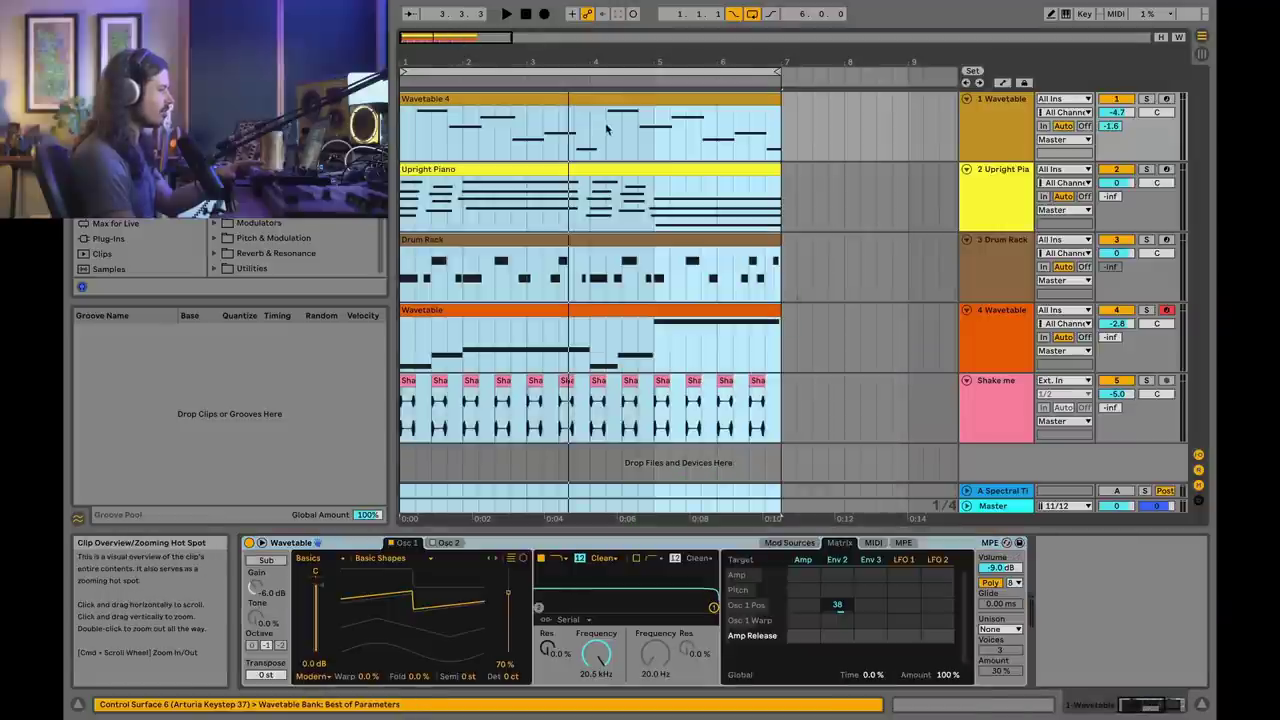
# - Solo the first Wavetable track and play it without the effect
pyautogui.press('space')
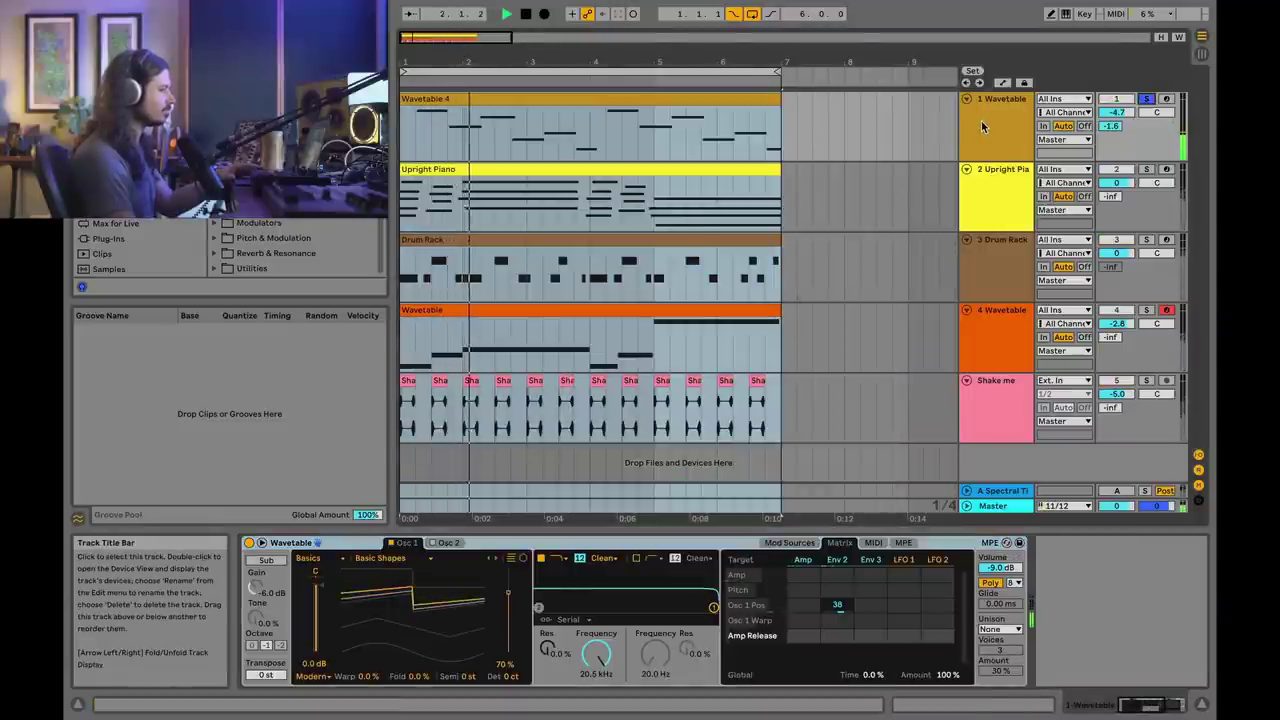
pyautogui.press('space')
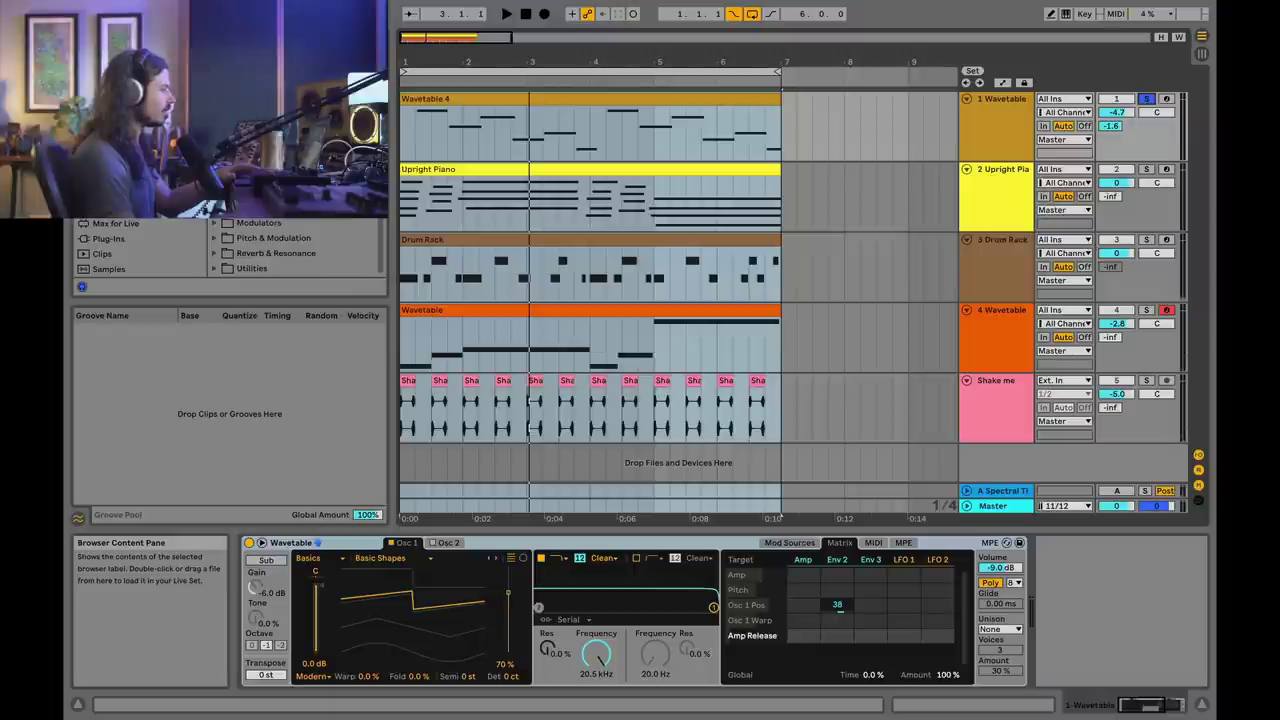
# - Add a default Spectral Time after the Wavetable instrument and turn off its Delay section
pyautogui.click(1067, 580)
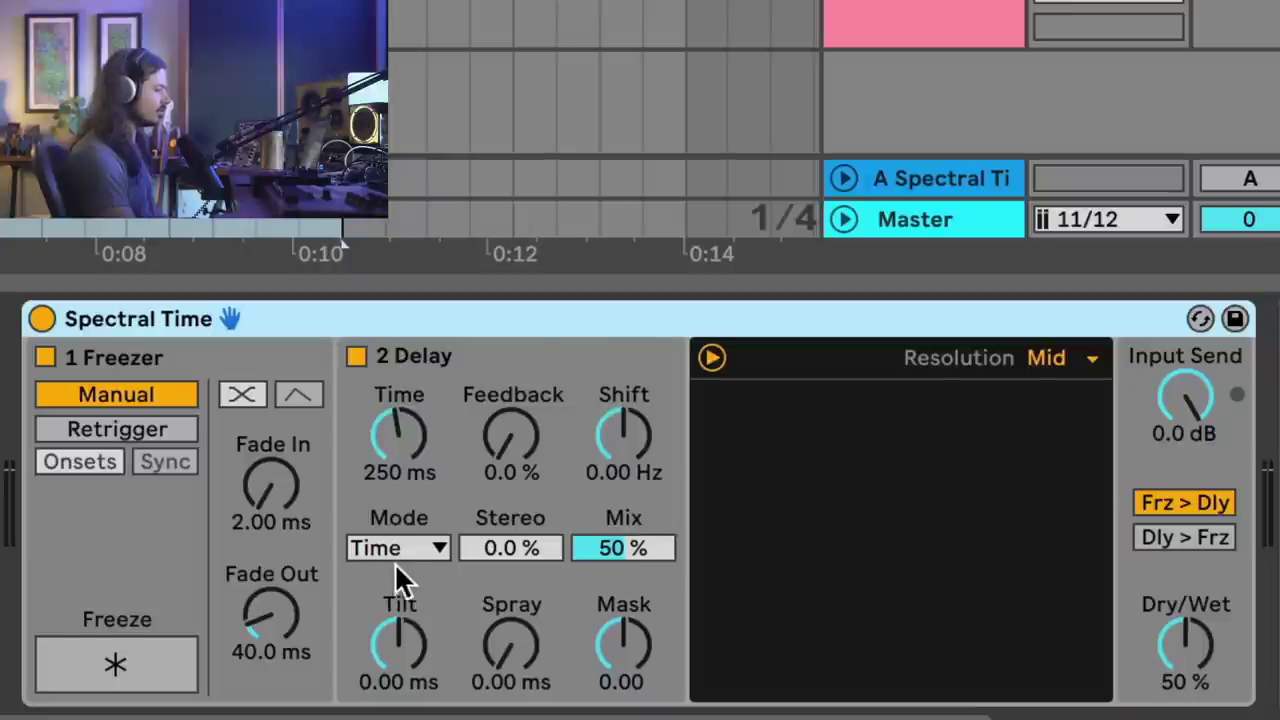
pyautogui.click(357, 356)
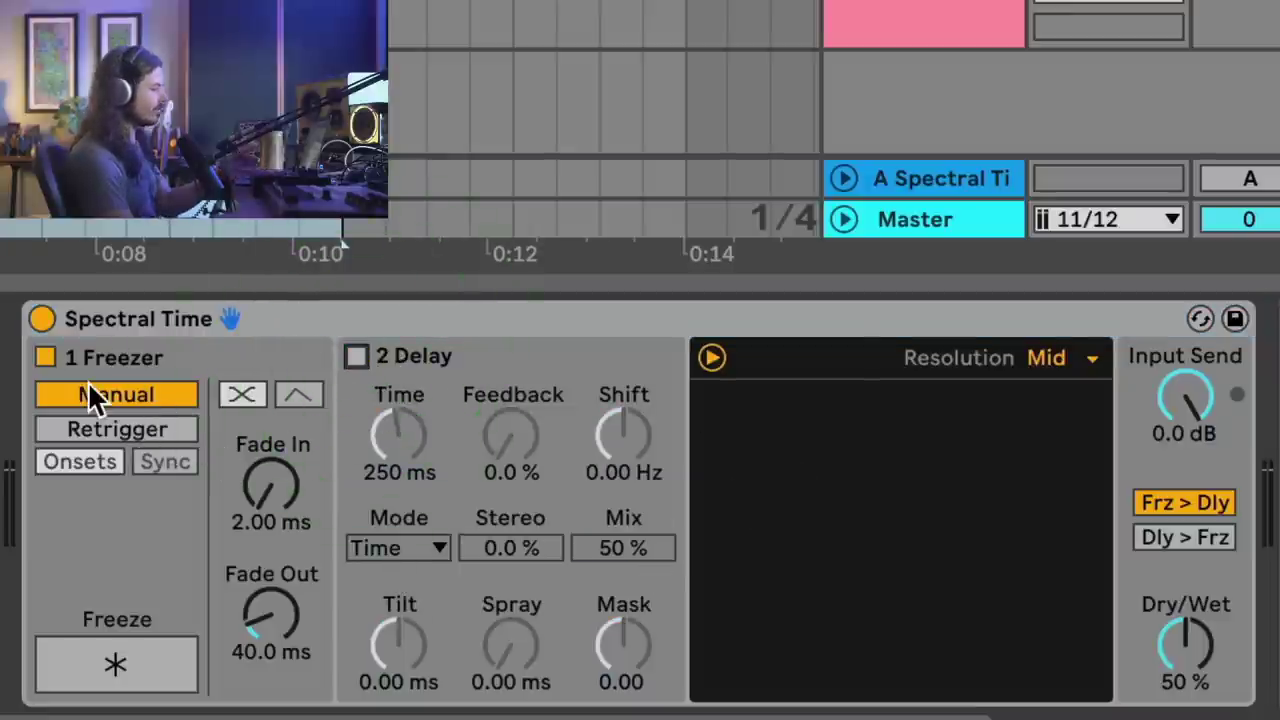
# - Toggle Freeze on and off repeatedly with the Freezer in Manual mode
pyautogui.click(100, 680)
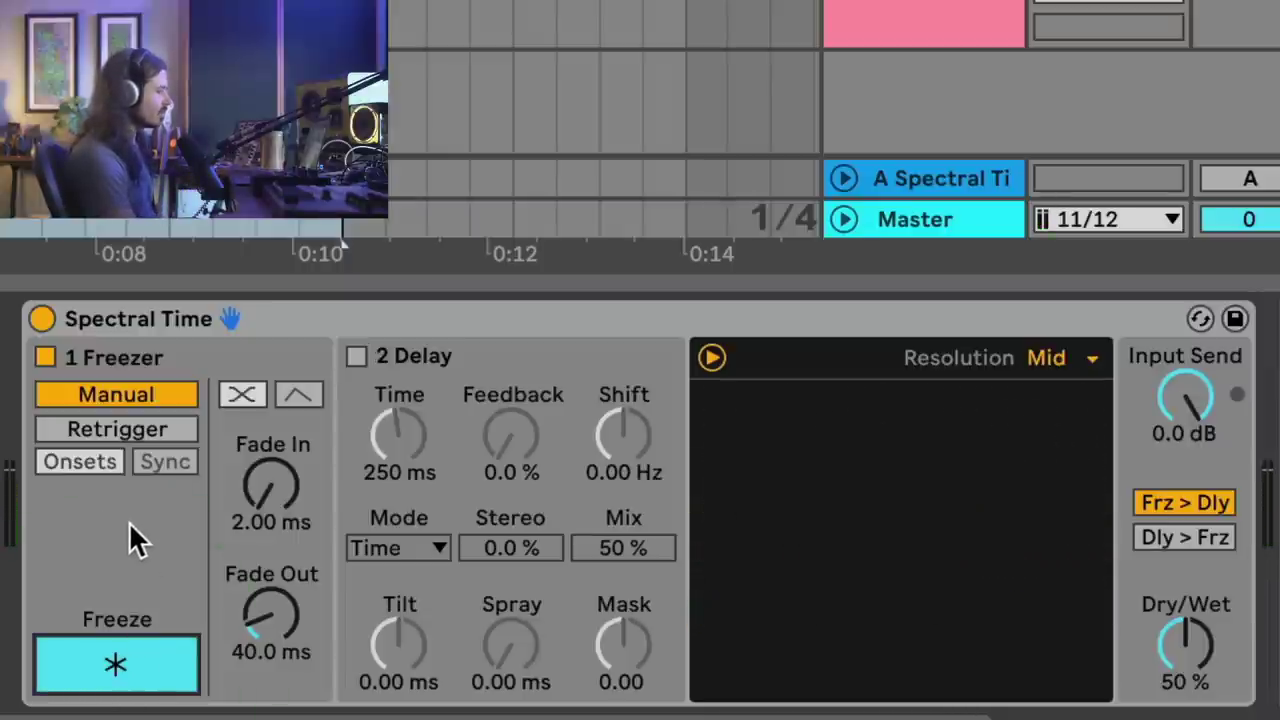
pyautogui.click(130, 672)
pyautogui.click(122, 676)
pyautogui.click(118, 680)
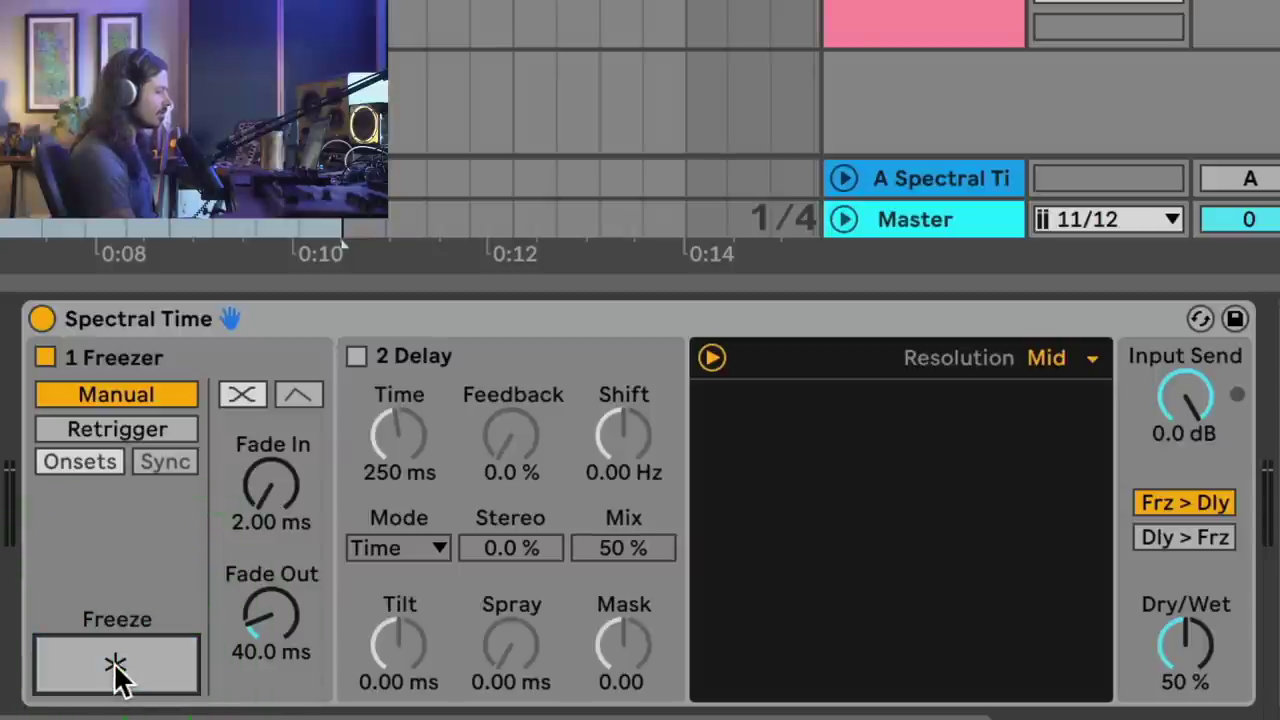
# - Set the Freezer to Retrigger by Onsets with 61 % sensitivity and enable Freeze
pyautogui.click(107, 428)
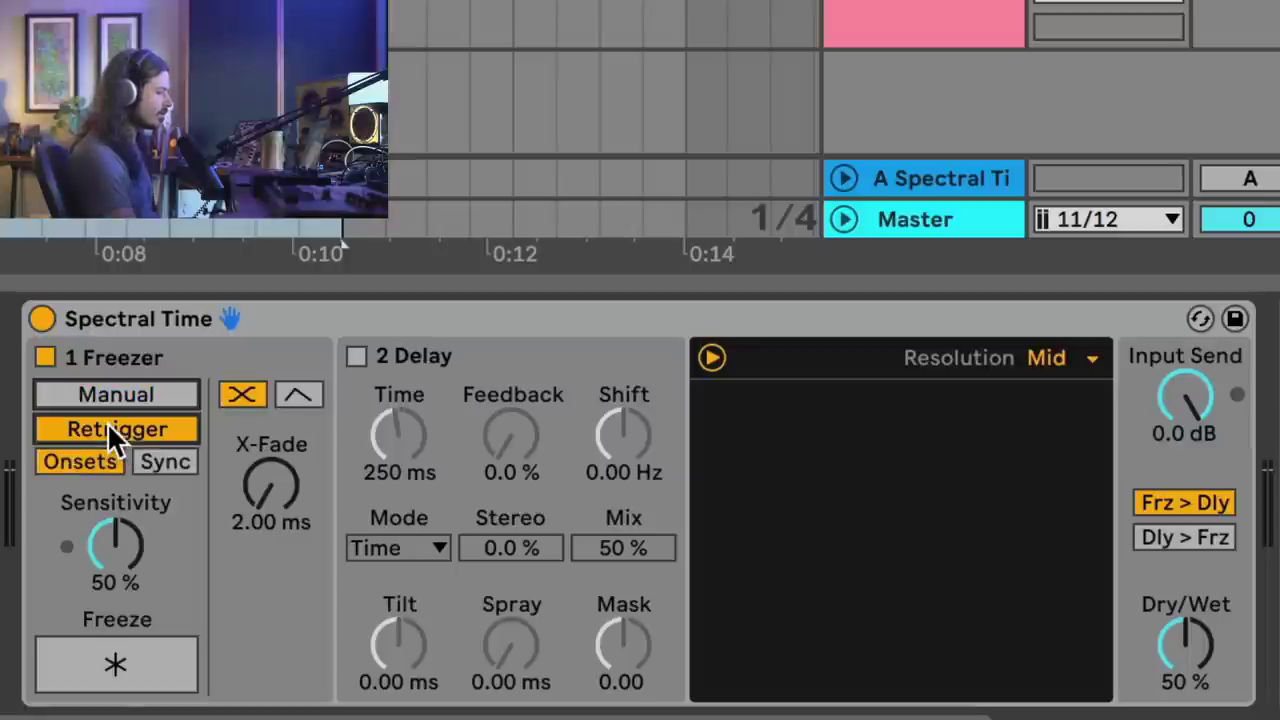
pyautogui.moveTo(124, 558); pyautogui.dragTo(124, 554)
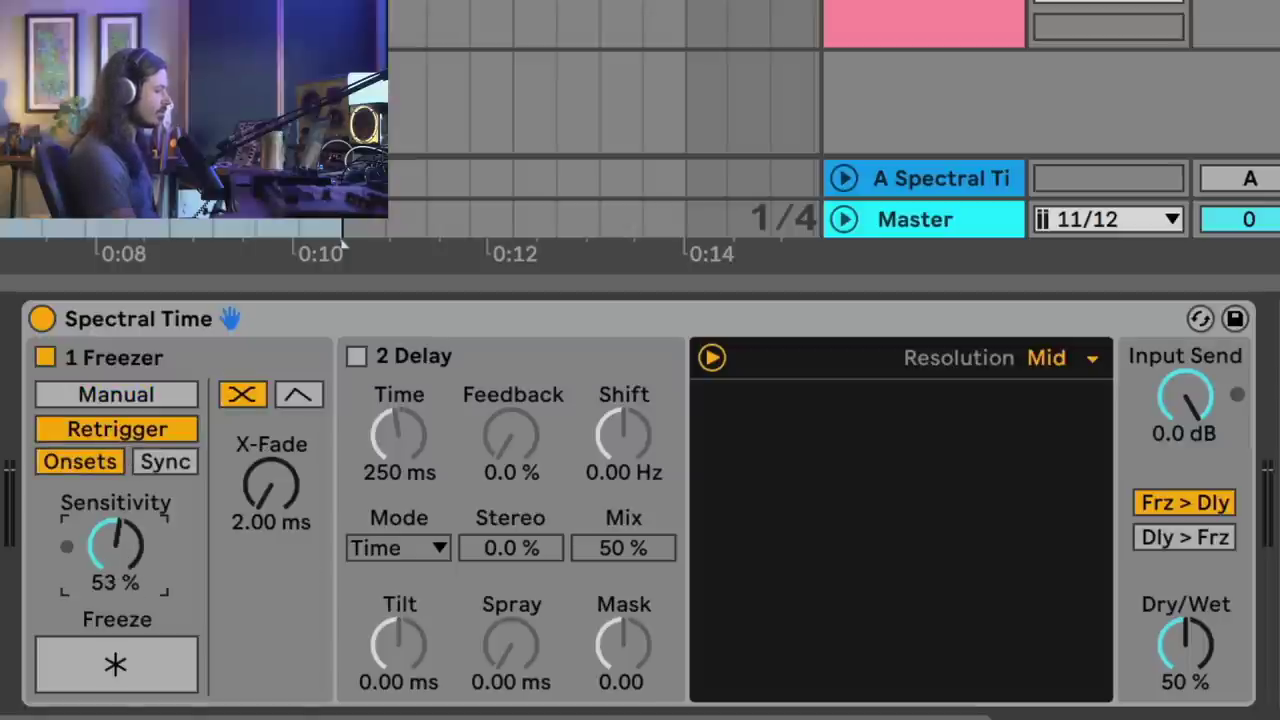
pyautogui.click(118, 668)
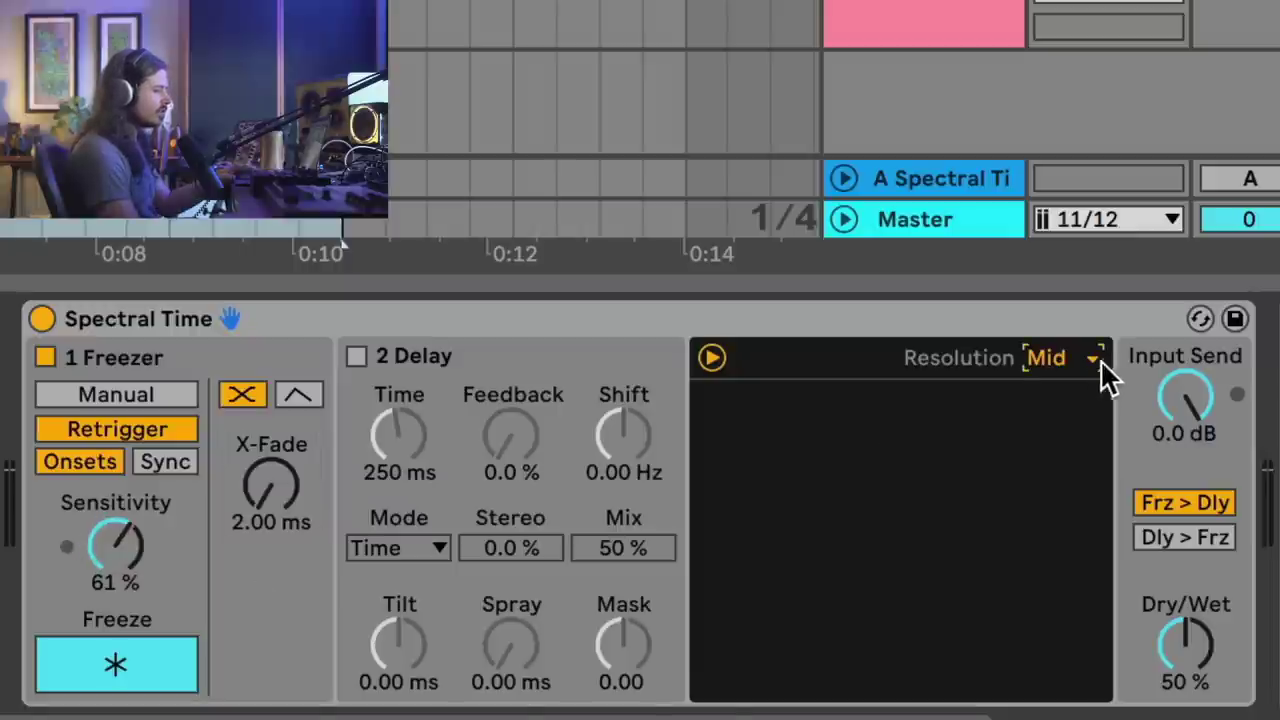
# - Audition Spectral Time at Ultra, High and Low resolution, and settle on High
pyautogui.click(1072, 355)
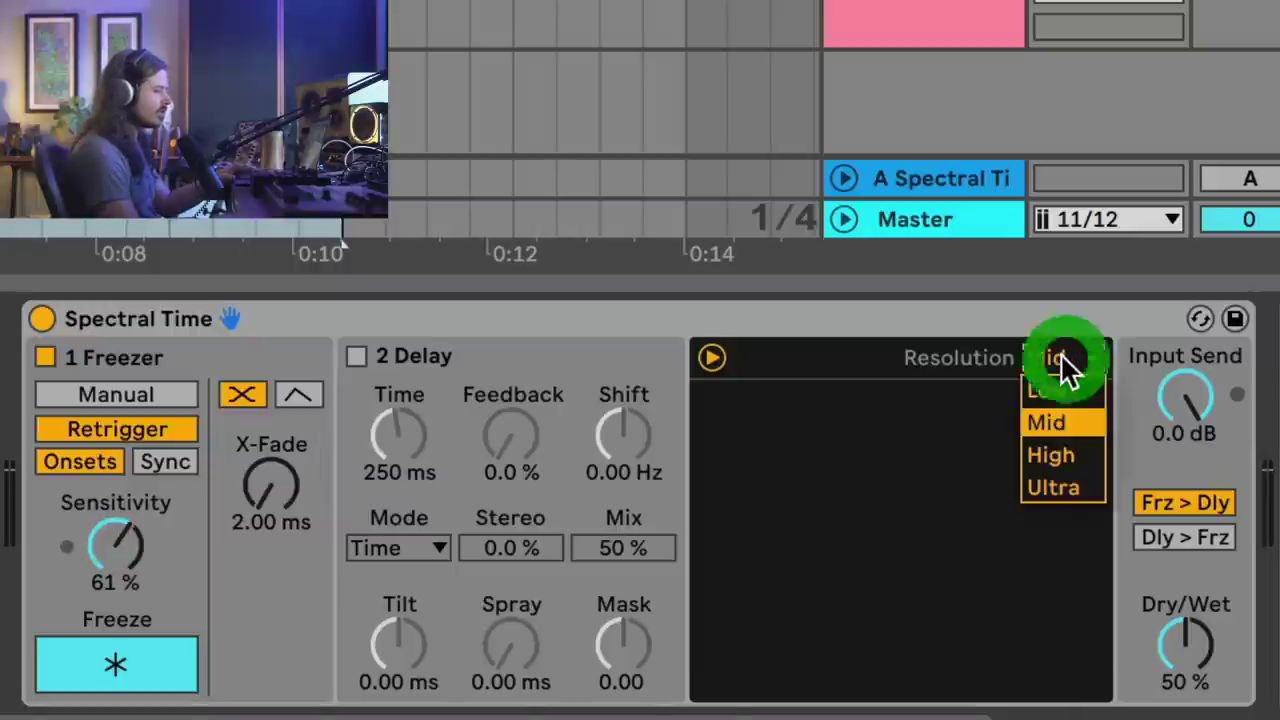
pyautogui.click(1060, 488)
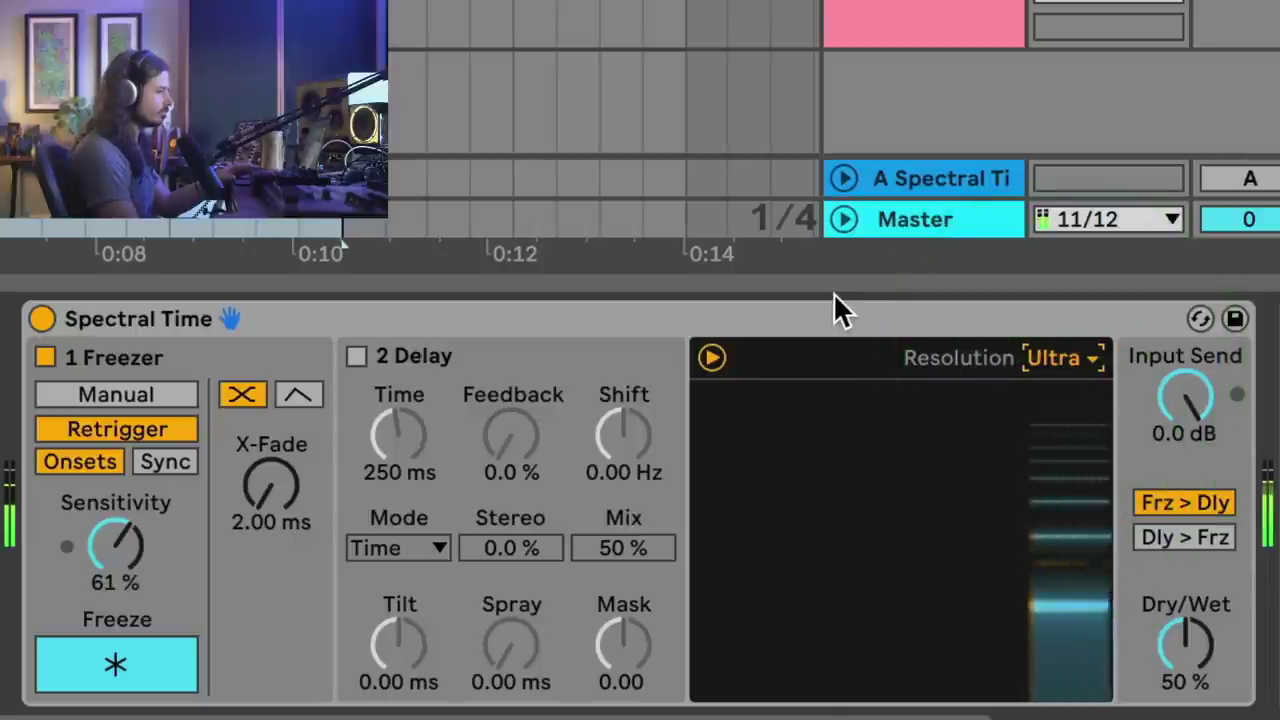
pyautogui.click(1058, 355)
pyautogui.click(1060, 452)
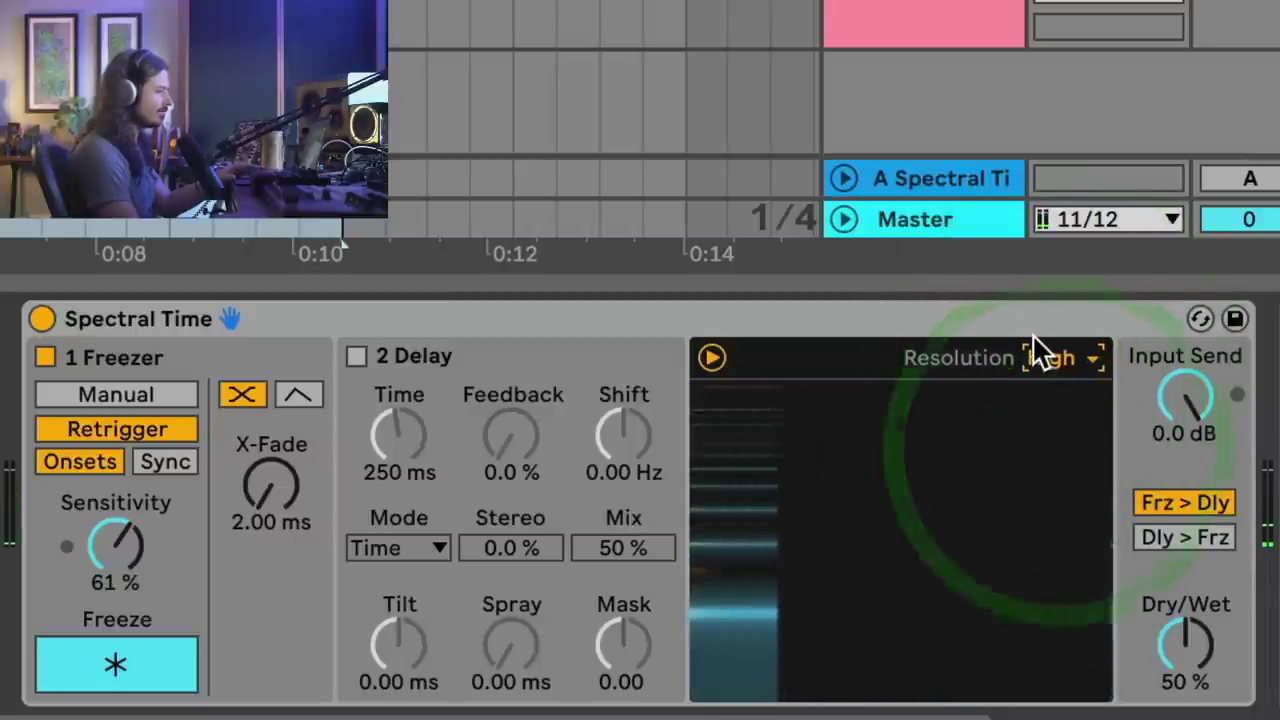
pyautogui.click(1058, 360)
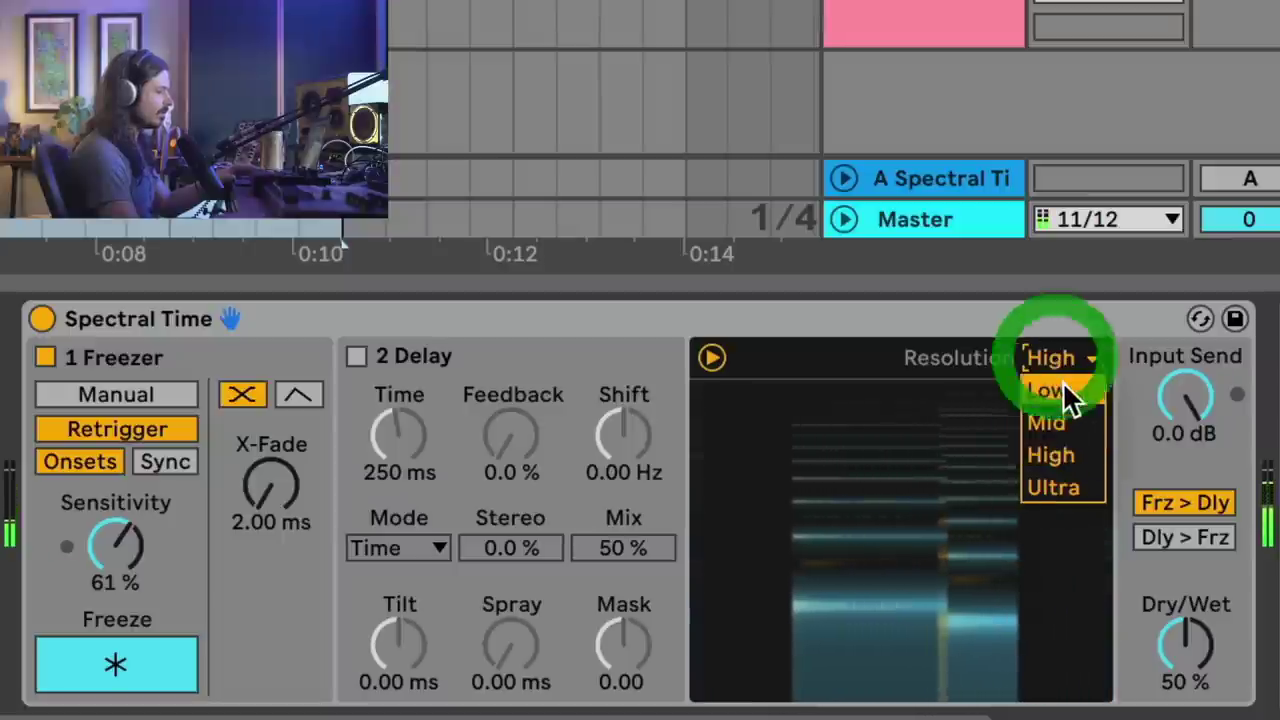
pyautogui.click(1060, 389)
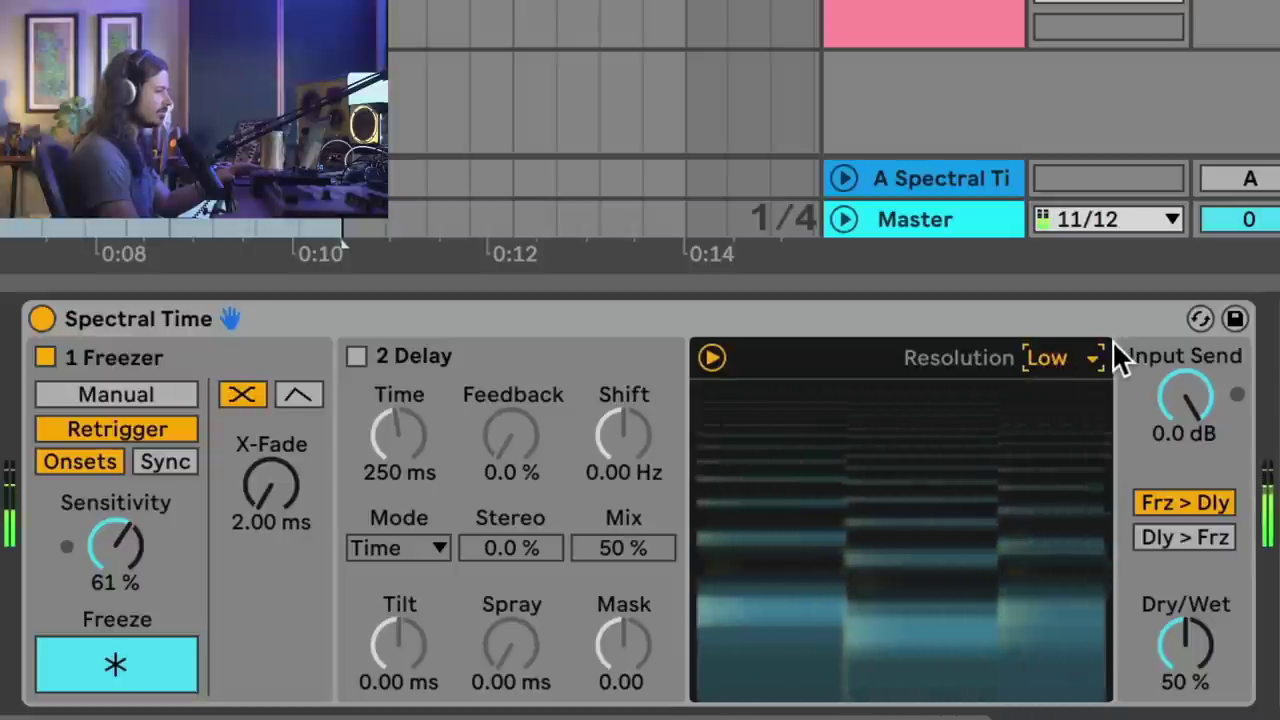
pyautogui.click(1097, 358)
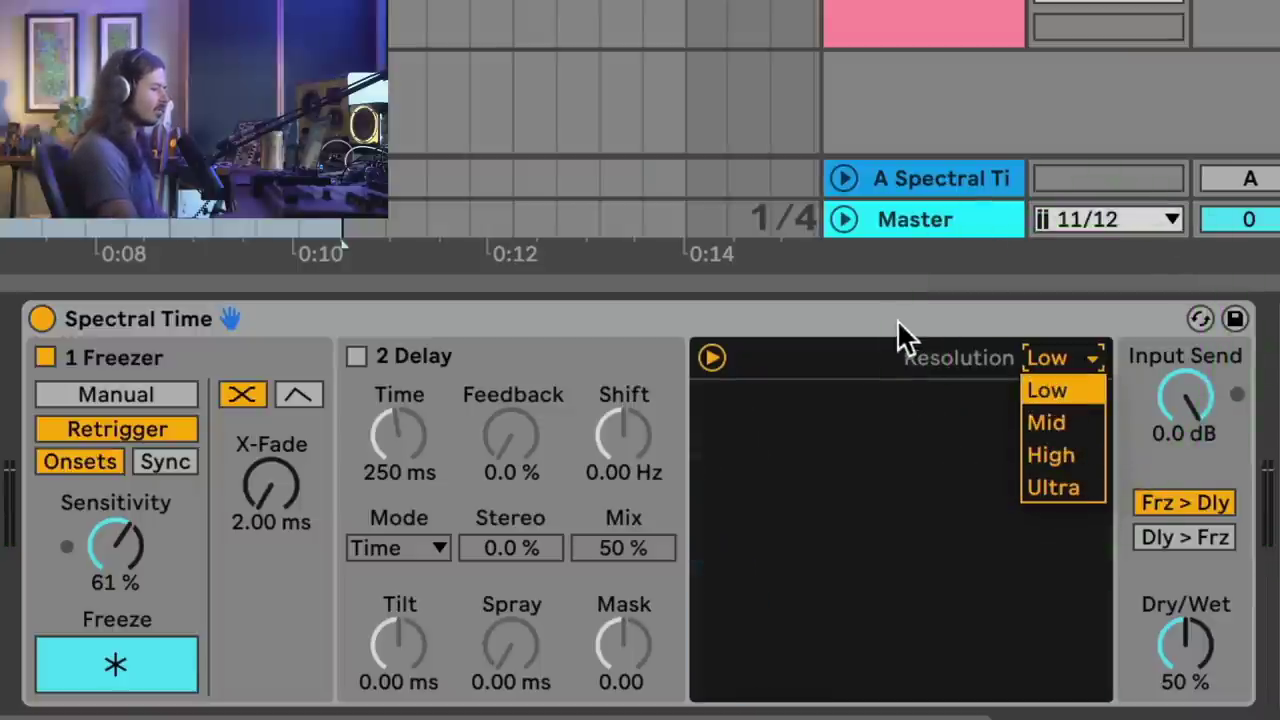
pyautogui.click(1063, 458)
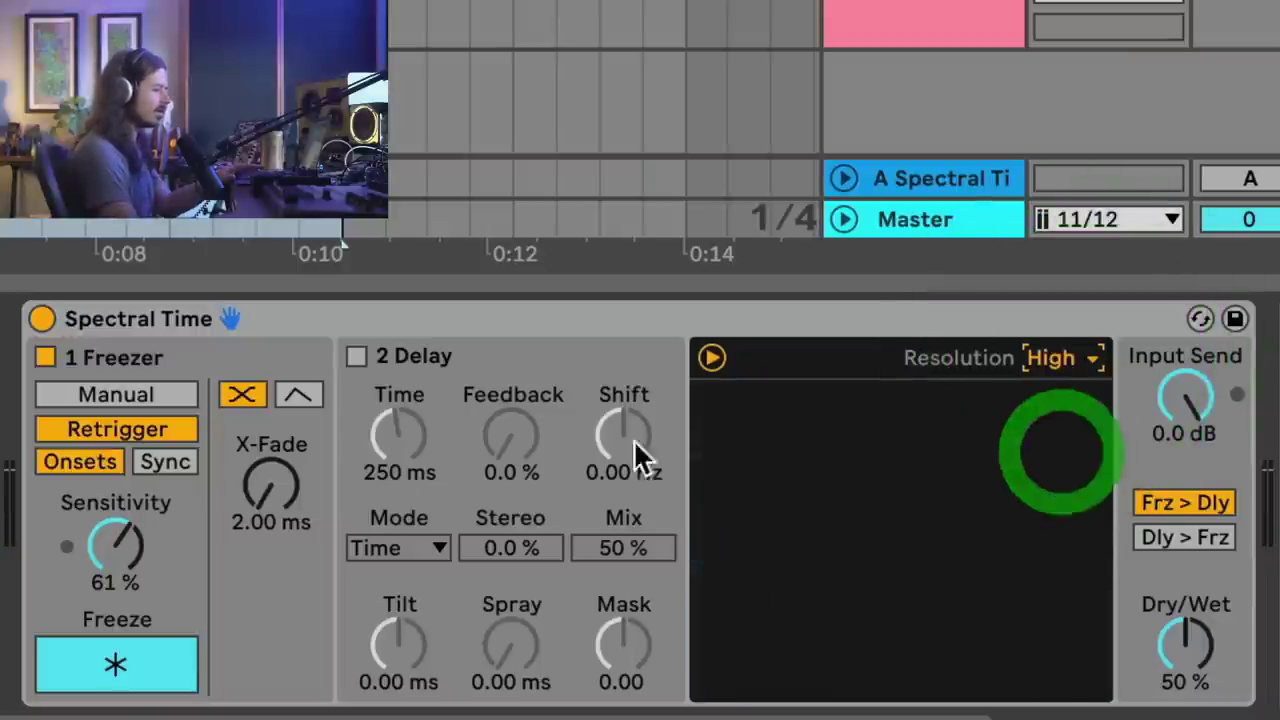
# - Raise the Freezer's X-Fade to 555 ms while auditioning at 100 % Dry/Wet, and finish with Dry/Wet at 34 %
pyautogui.click(271, 485)
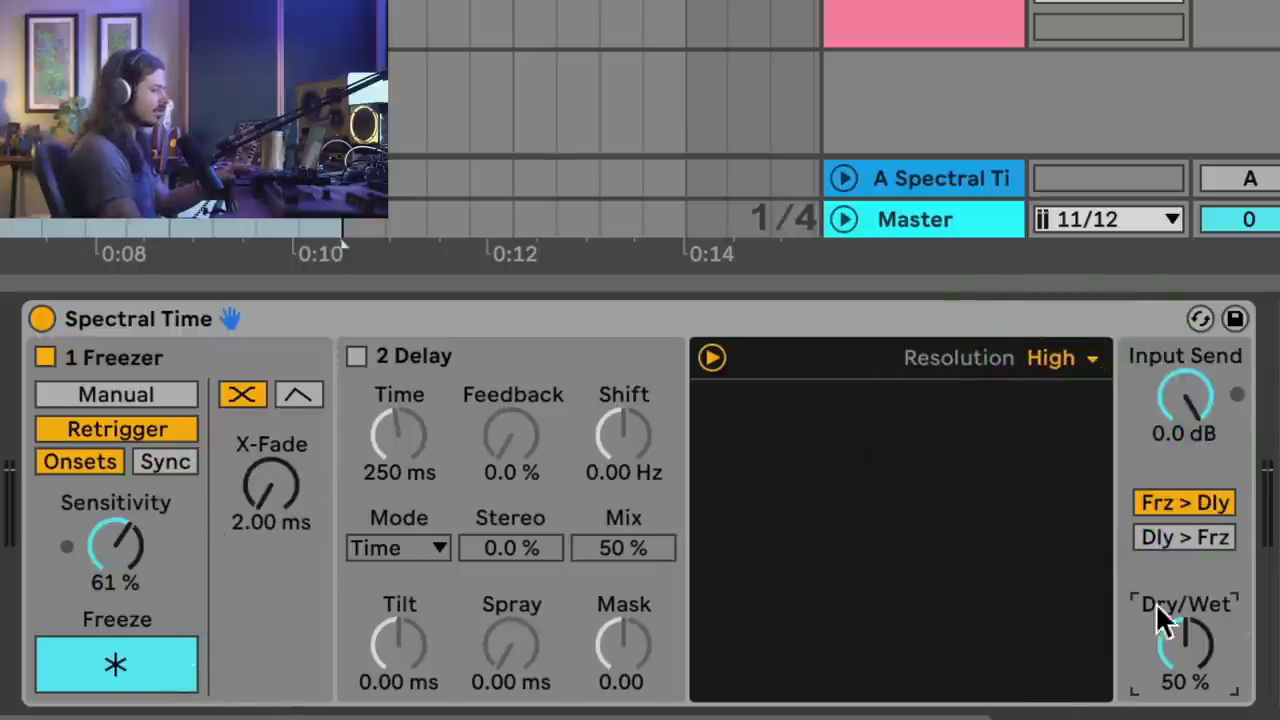
pyautogui.moveTo(1185, 660); pyautogui.dragTo(1183, 662)
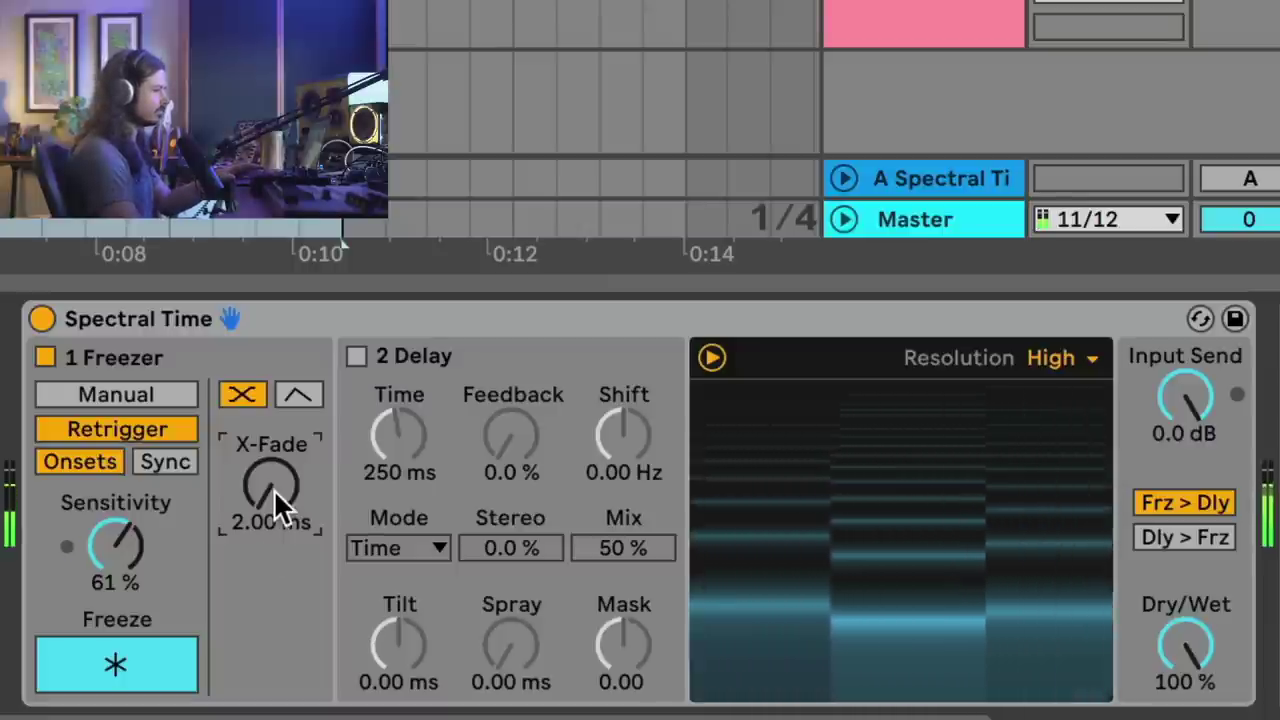
pyautogui.moveTo(262, 490); pyautogui.dragTo(260, 448)
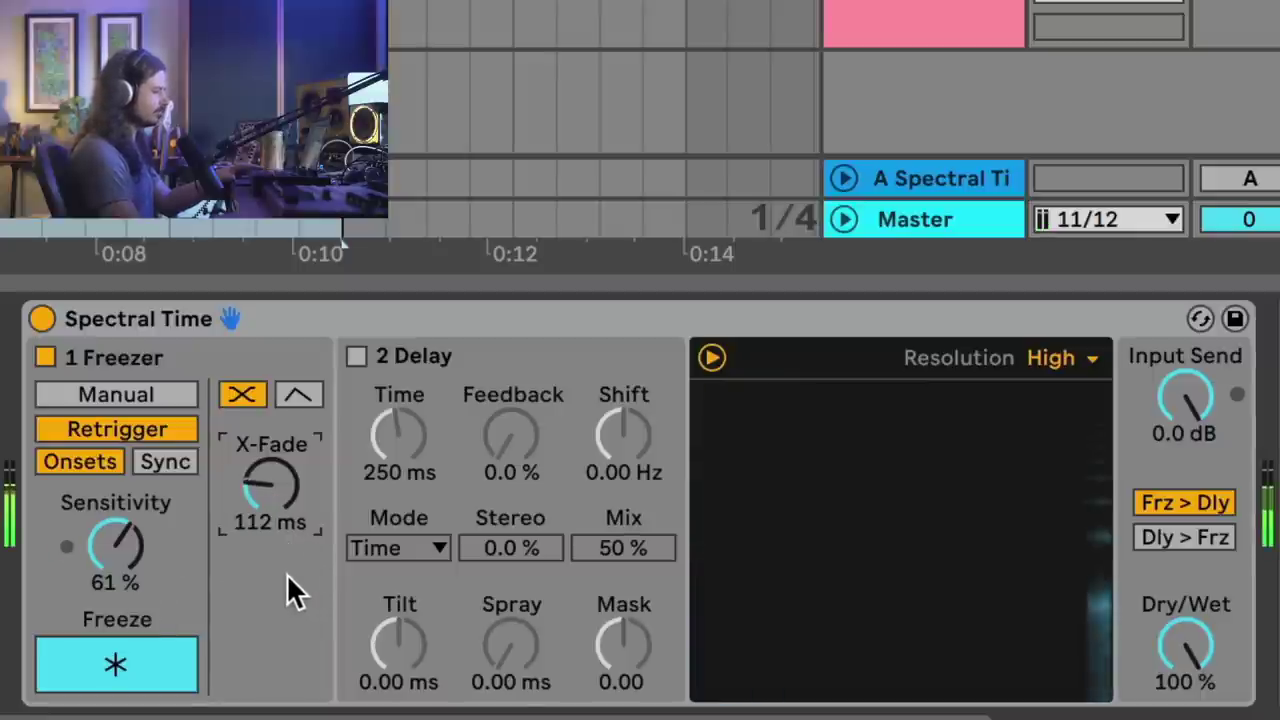
pyautogui.moveTo(270, 522); pyautogui.dragTo(270, 480)
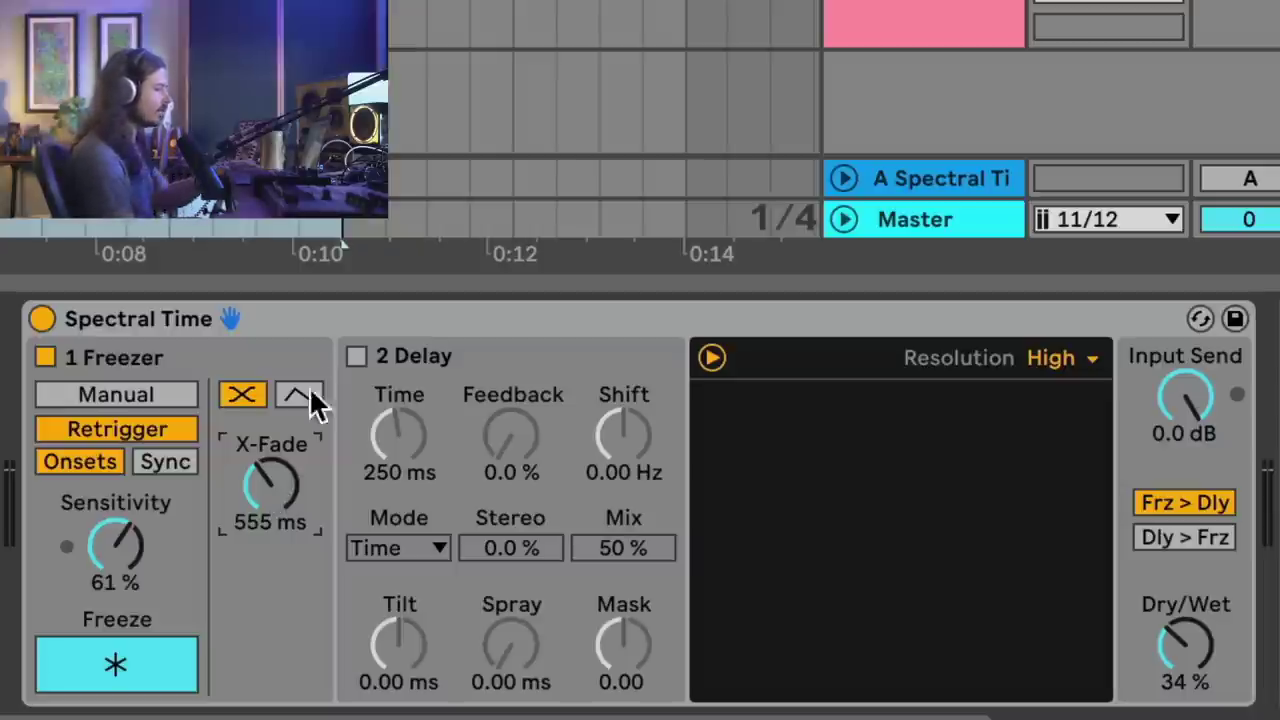
# - Enable the Delay section instead of the Freezer and set its feedback to 51 %
pyautogui.click(356, 356)
pyautogui.click(45, 357)
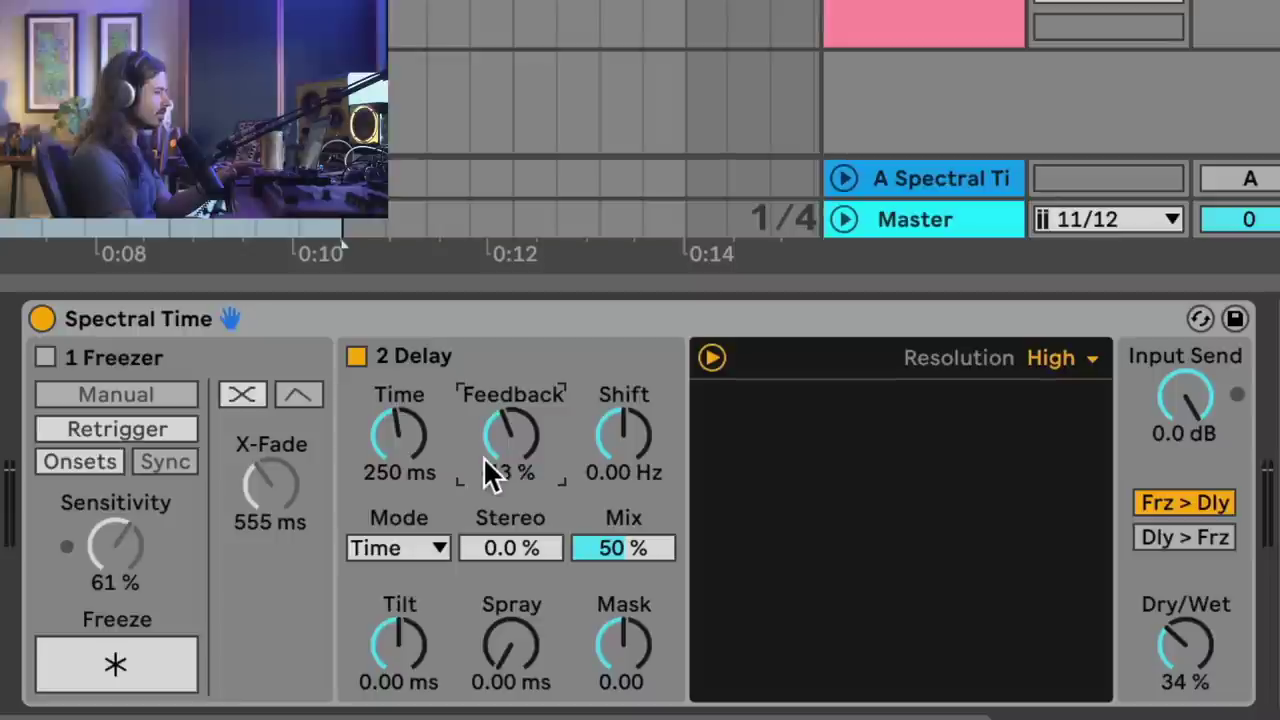
pyautogui.moveTo(512, 450); pyautogui.dragTo(486, 453)
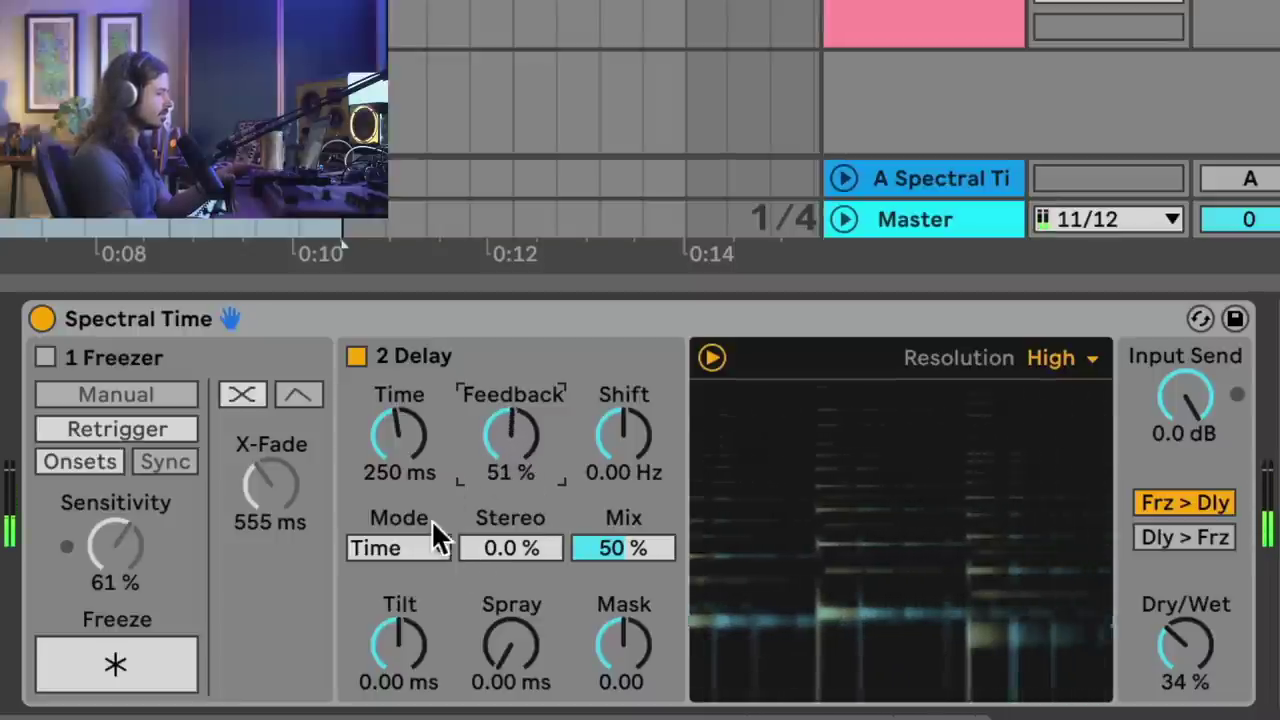
# - Try a delay time of 48.1 ms with feedback at 83 %
pyautogui.moveTo(407, 441); pyautogui.dragTo(407, 485)
pyautogui.moveTo(514, 449); pyautogui.dragTo(486, 437)
pyautogui.moveTo(400, 436); pyautogui.dragTo(400, 418)
pyautogui.moveTo(511, 435); pyautogui.dragTo(511, 428)
# - Switch the delay mode to 16th and set the delay time to 2
pyautogui.click(404, 546)
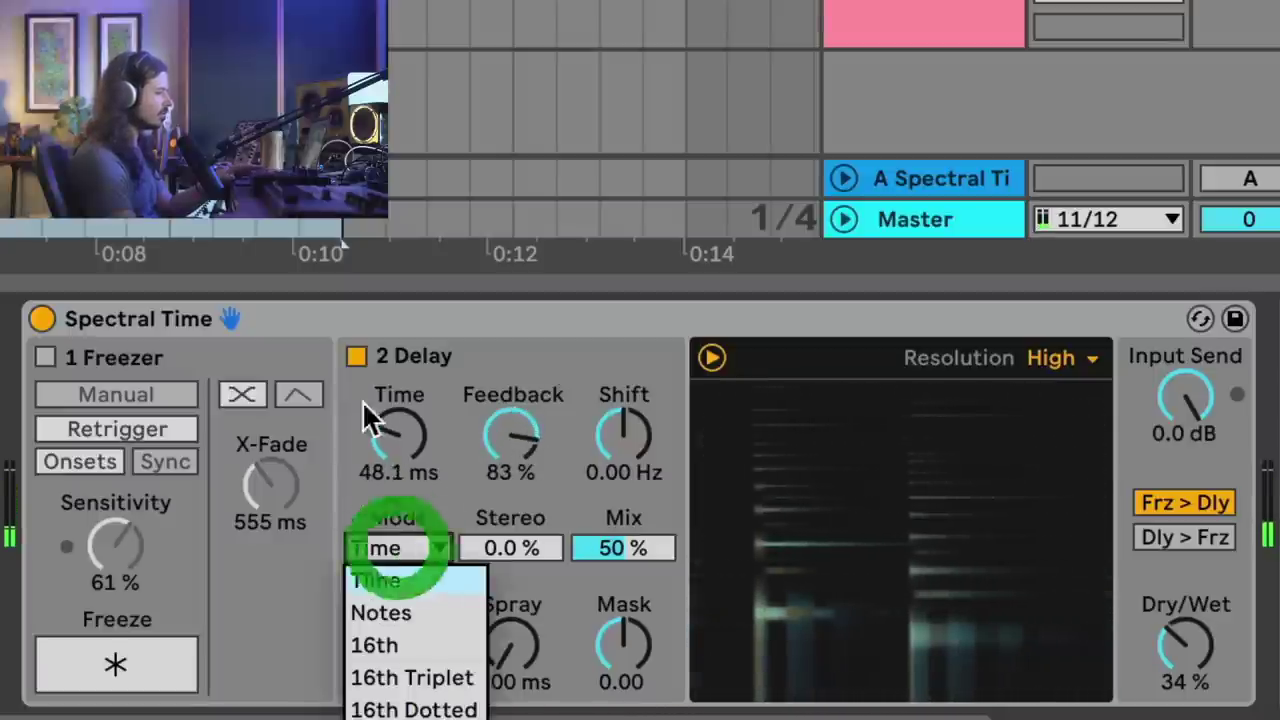
pyautogui.click(416, 636)
pyautogui.moveTo(407, 441); pyautogui.dragTo(407, 455)
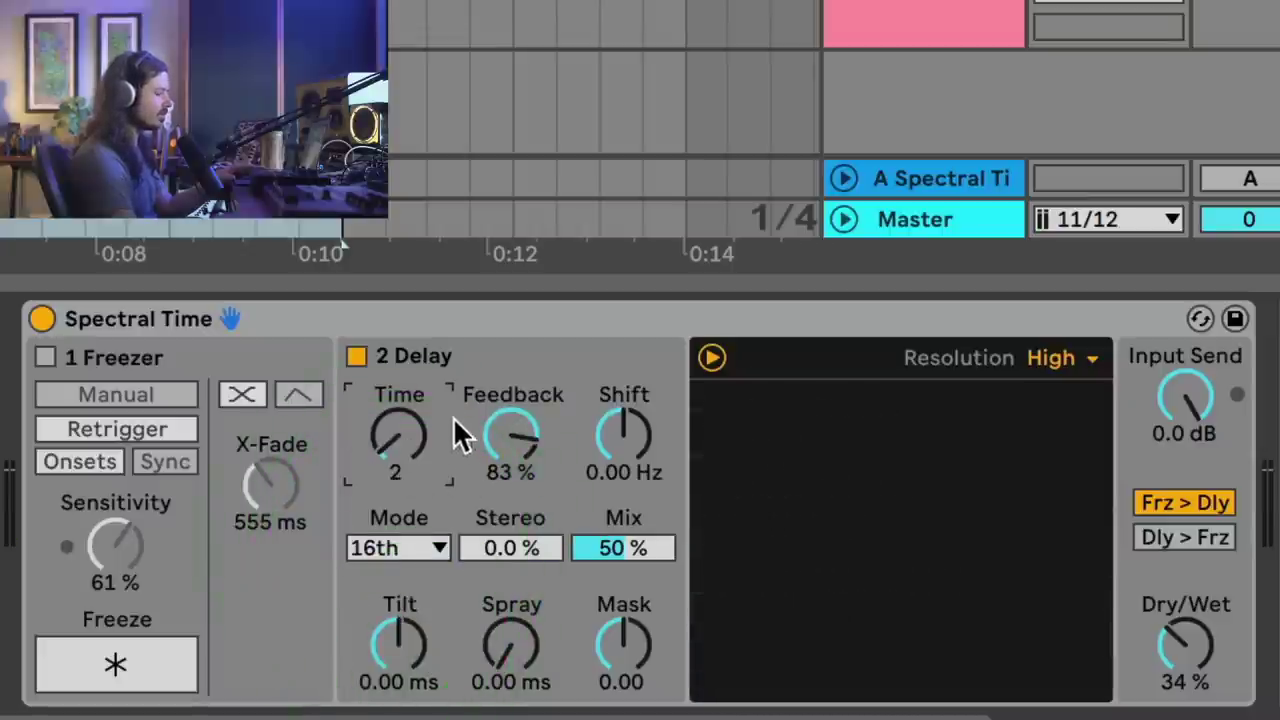
# - Try the delay feedback at 88 % and 42 %, and settle on 50 %
pyautogui.moveTo(522, 444); pyautogui.dragTo(522, 435)
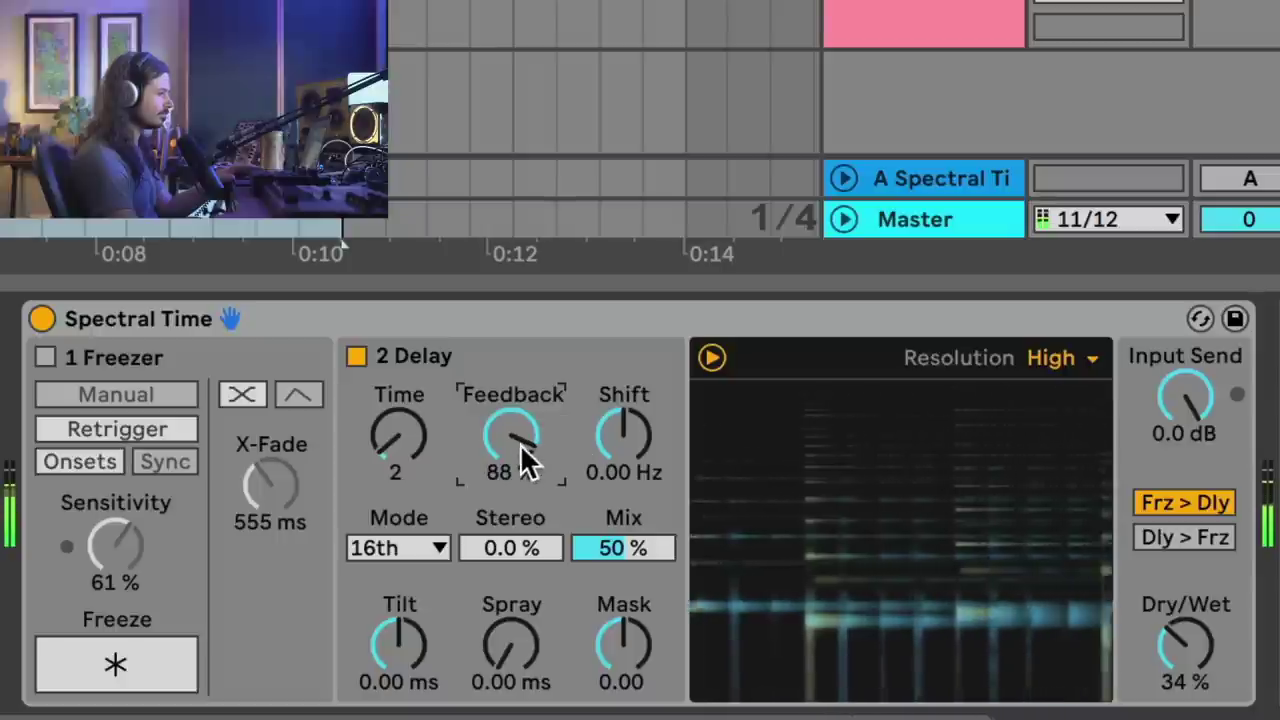
pyautogui.moveTo(510, 435); pyautogui.dragTo(510, 482)
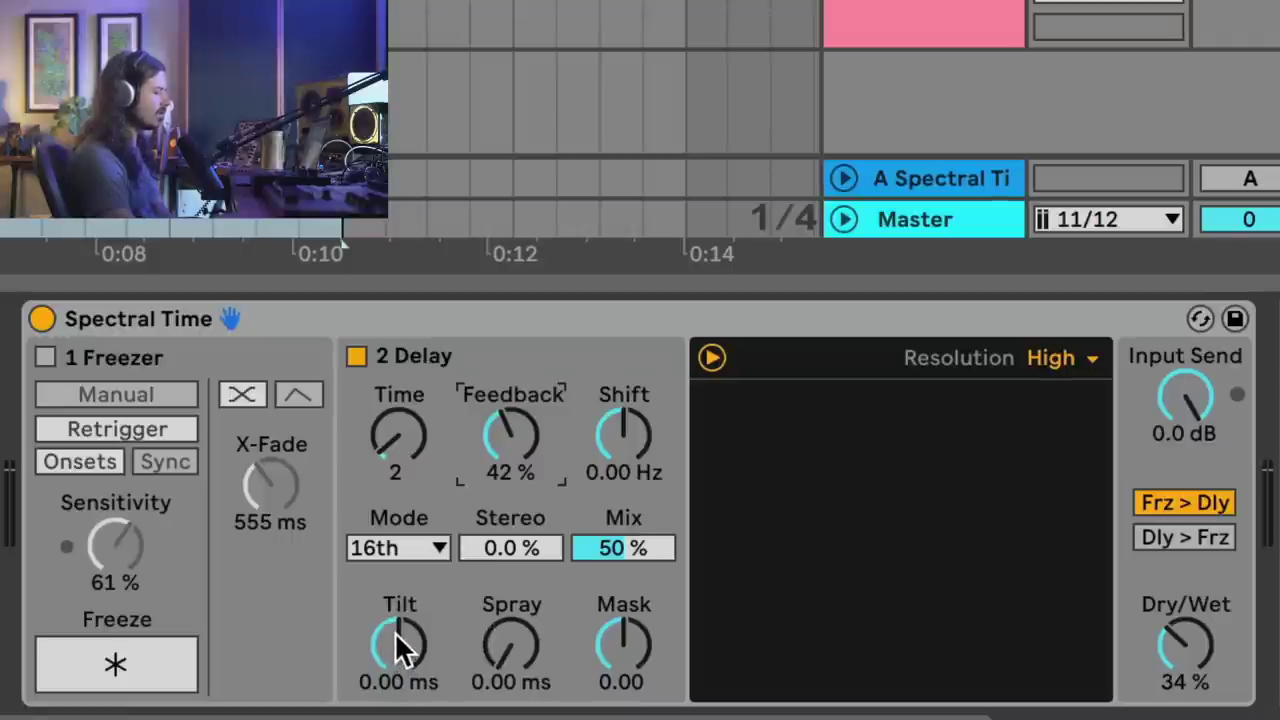
pyautogui.moveTo(394, 631); pyautogui.dragTo(394, 605)
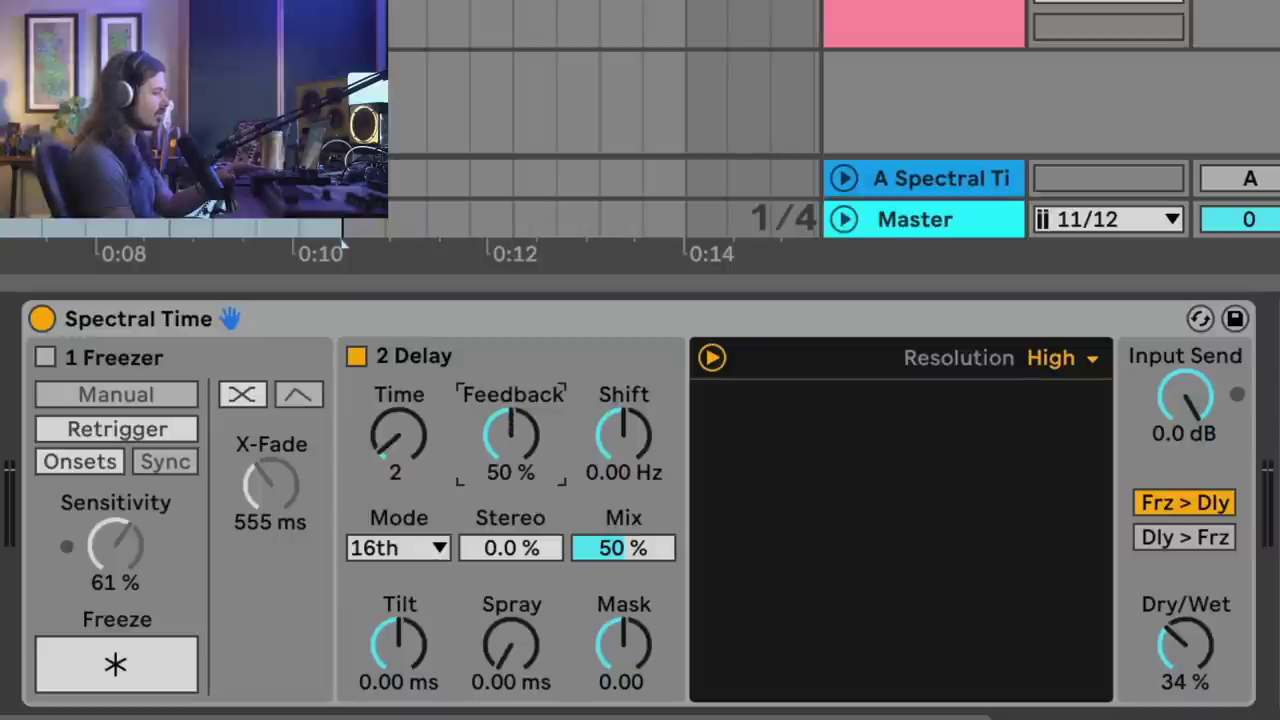
# - Set Dry/Wet to 50 %, try Delay Tilt values of -368 ms, 368 ms and -198 ms, and settle on -161 ms
pyautogui.moveTo(1185, 645); pyautogui.dragTo(1185, 637)
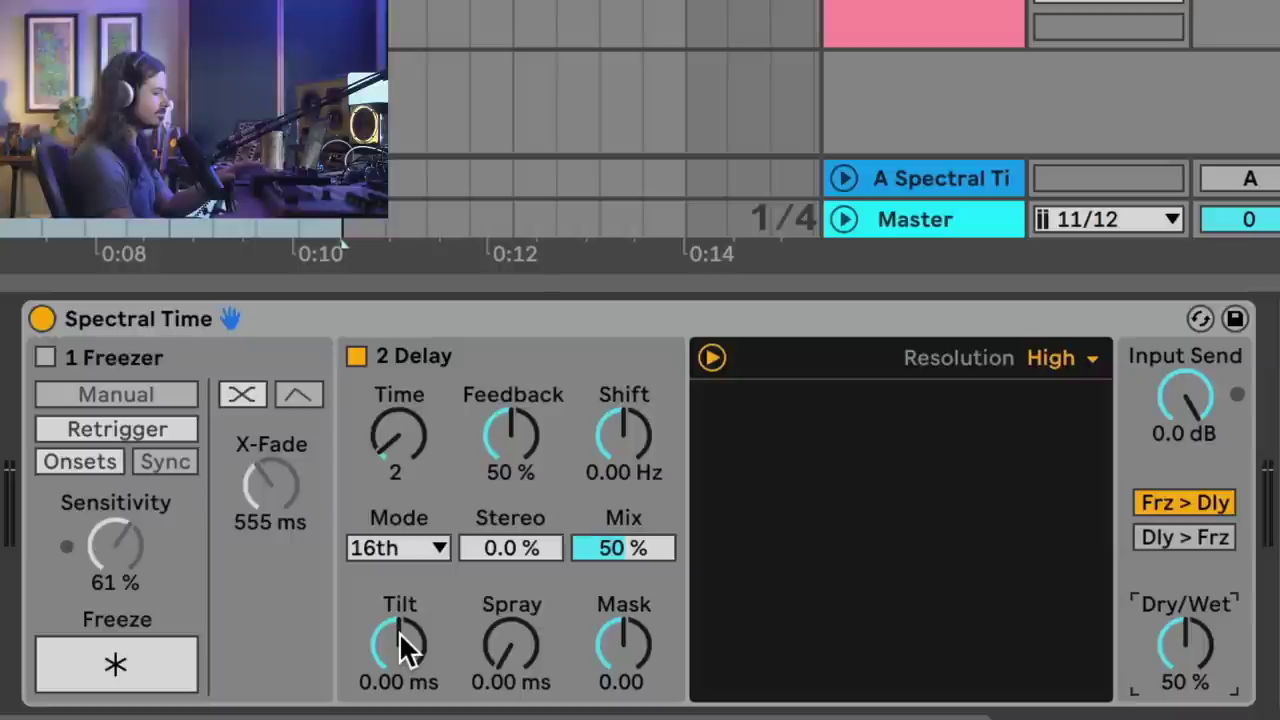
pyautogui.moveTo(399, 632); pyautogui.dragTo(399, 676)
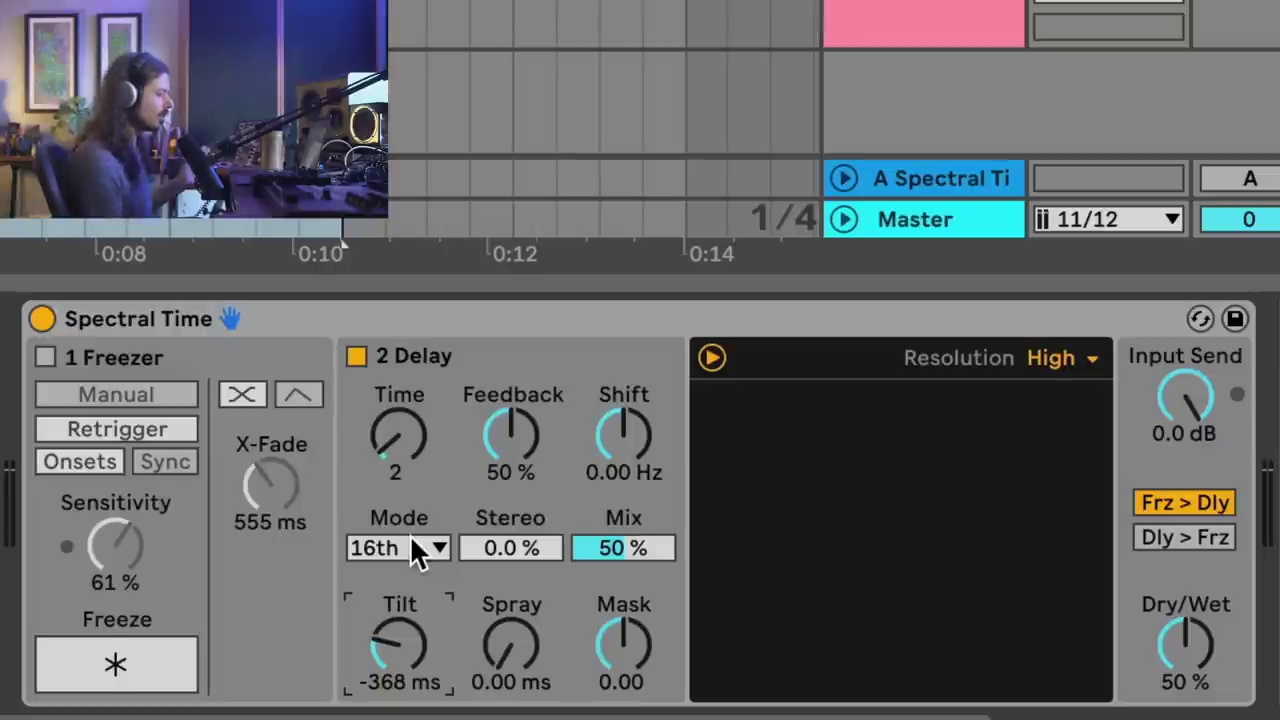
pyautogui.moveTo(415, 637)
pyautogui.mouseDown()
pyautogui.moveTo(415, 600)
pyautogui.moveTo(415, 637)
pyautogui.mouseUp()
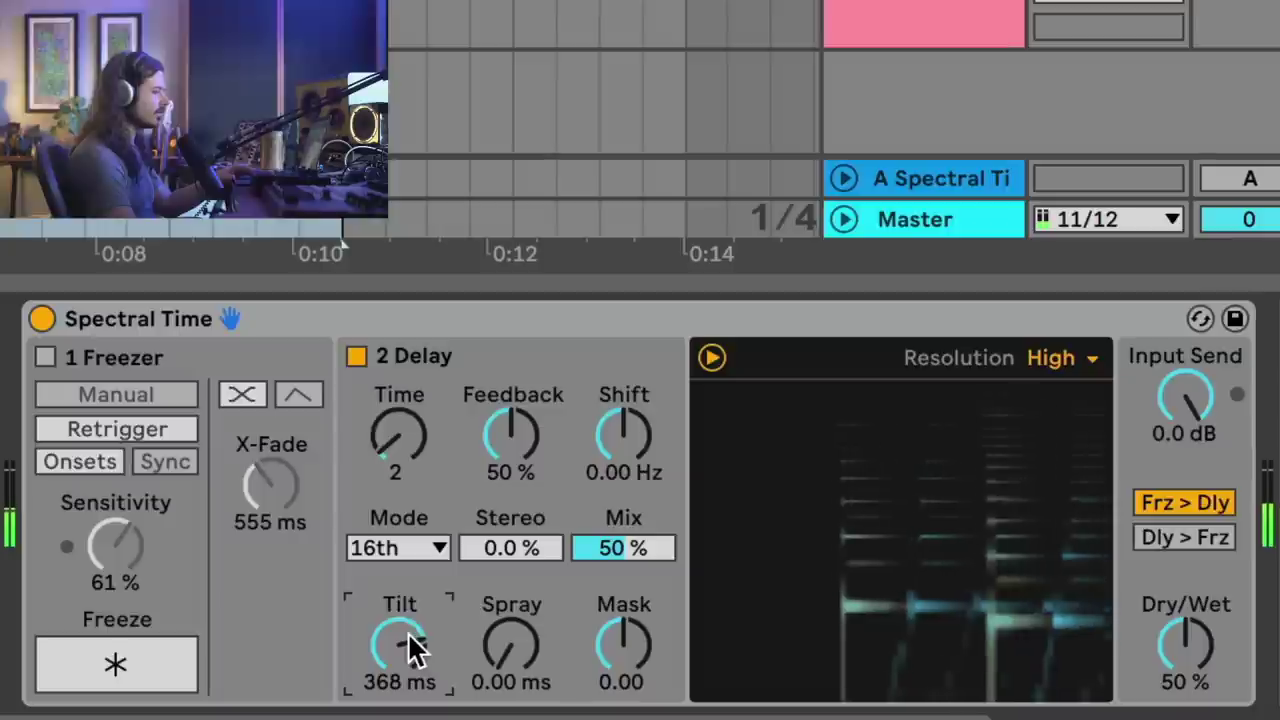
pyautogui.moveTo(407, 631)
pyautogui.mouseDown()
pyautogui.moveTo(407, 670)
pyautogui.moveTo(407, 623)
pyautogui.mouseUp()
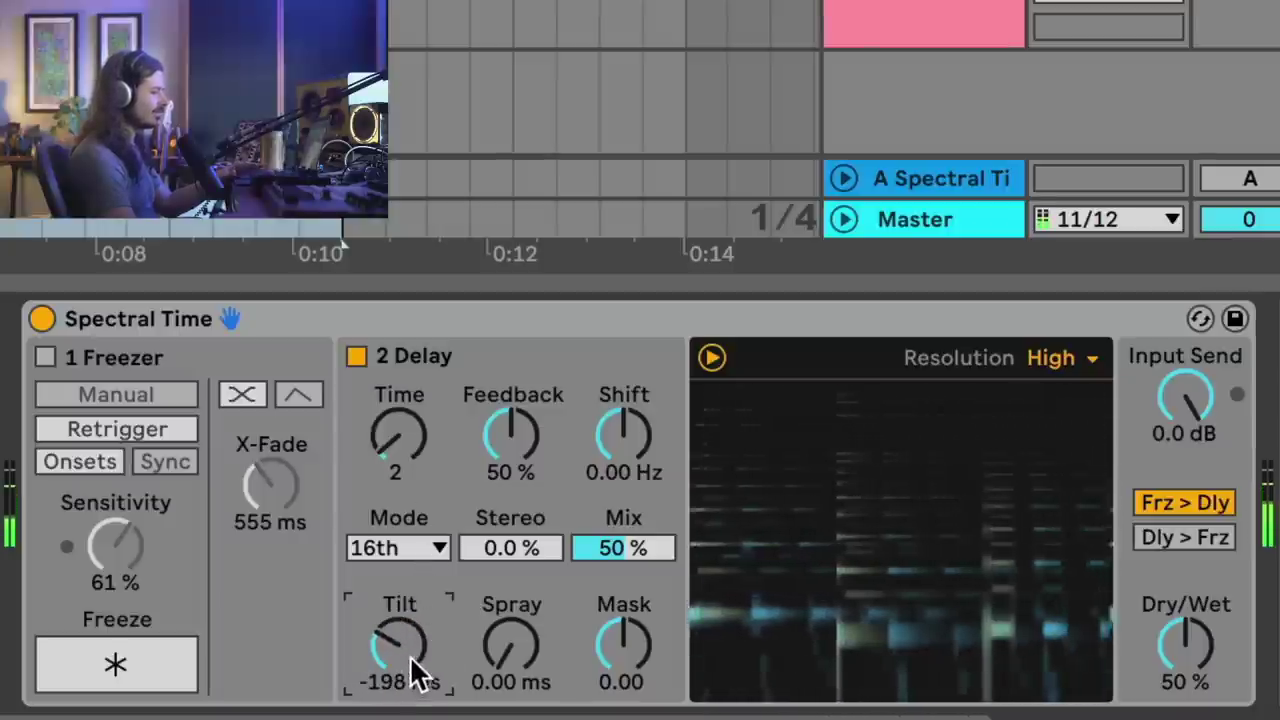
pyautogui.moveTo(414, 677); pyautogui.dragTo(414, 665)
# - Try a Delay Spray of 227 ms, set Tilt to -428 ms, and settle Spray on 113 ms
pyautogui.click(497, 611)
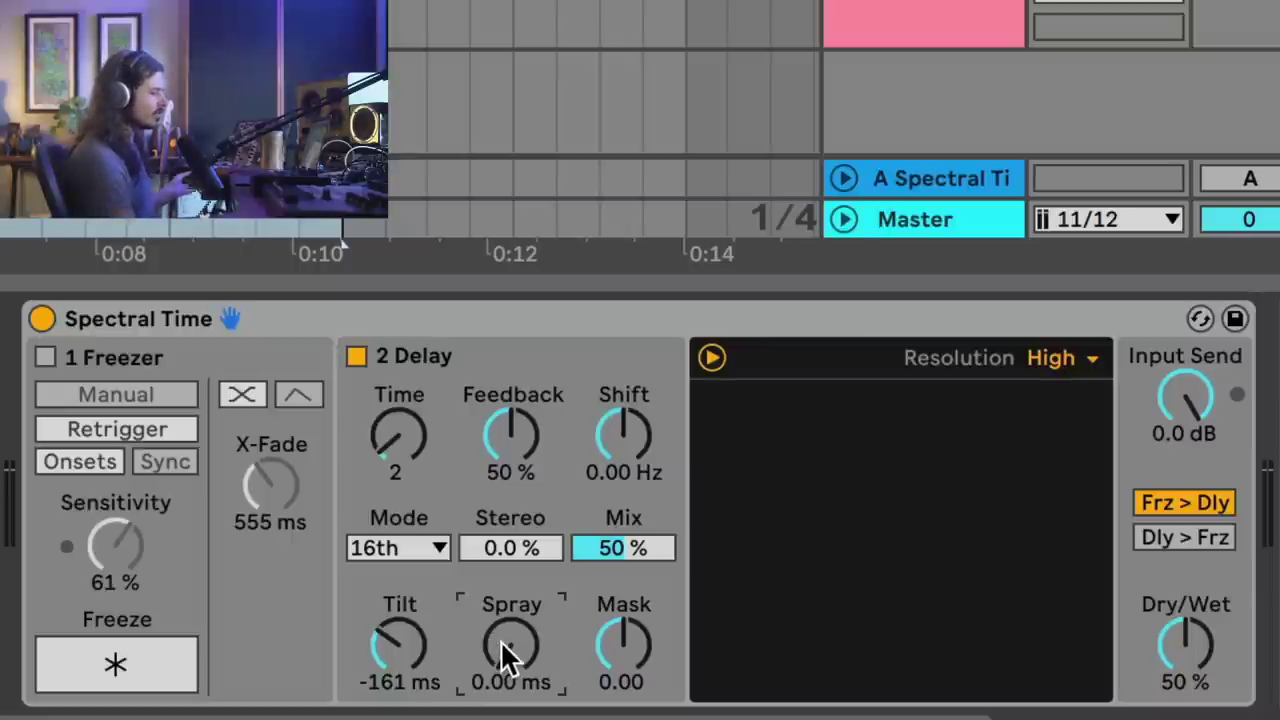
pyautogui.moveTo(500, 640)
pyautogui.mouseDown()
pyautogui.moveTo(511, 610)
pyautogui.moveTo(511, 645)
pyautogui.moveTo(511, 601)
pyautogui.mouseUp()
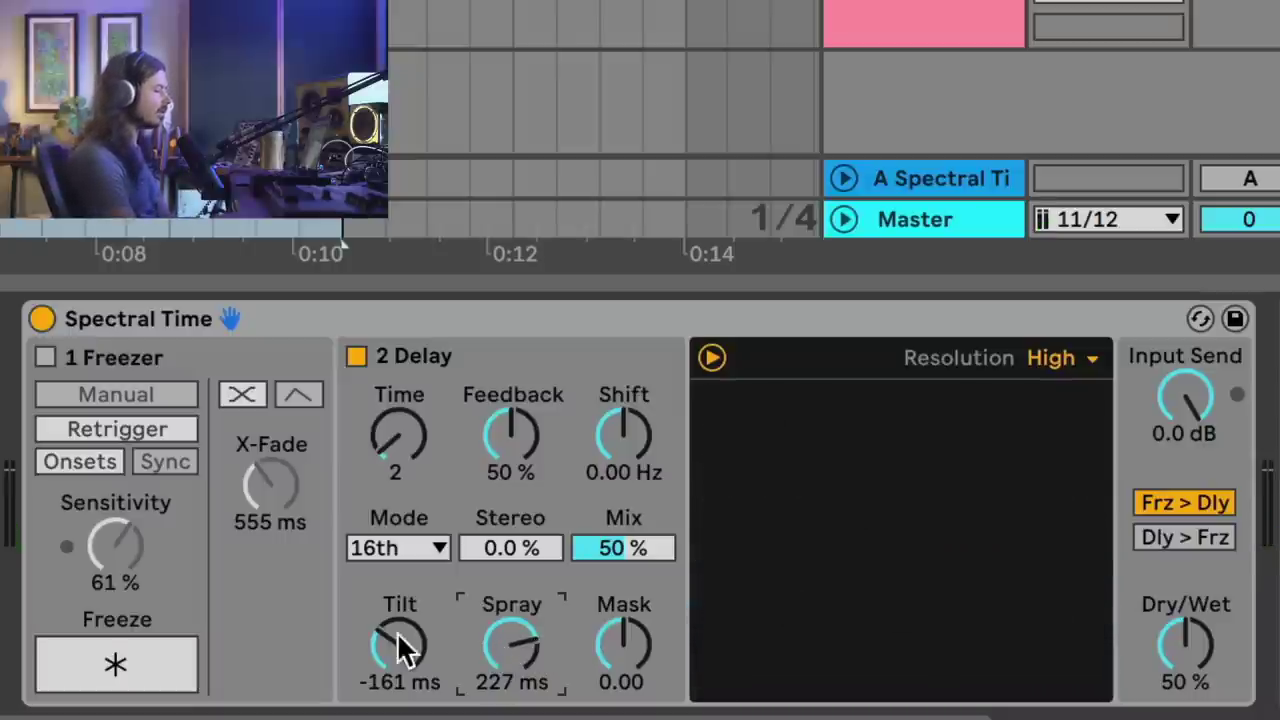
pyautogui.moveTo(399, 645); pyautogui.dragTo(399, 685)
pyautogui.moveTo(530, 655); pyautogui.dragTo(530, 672)
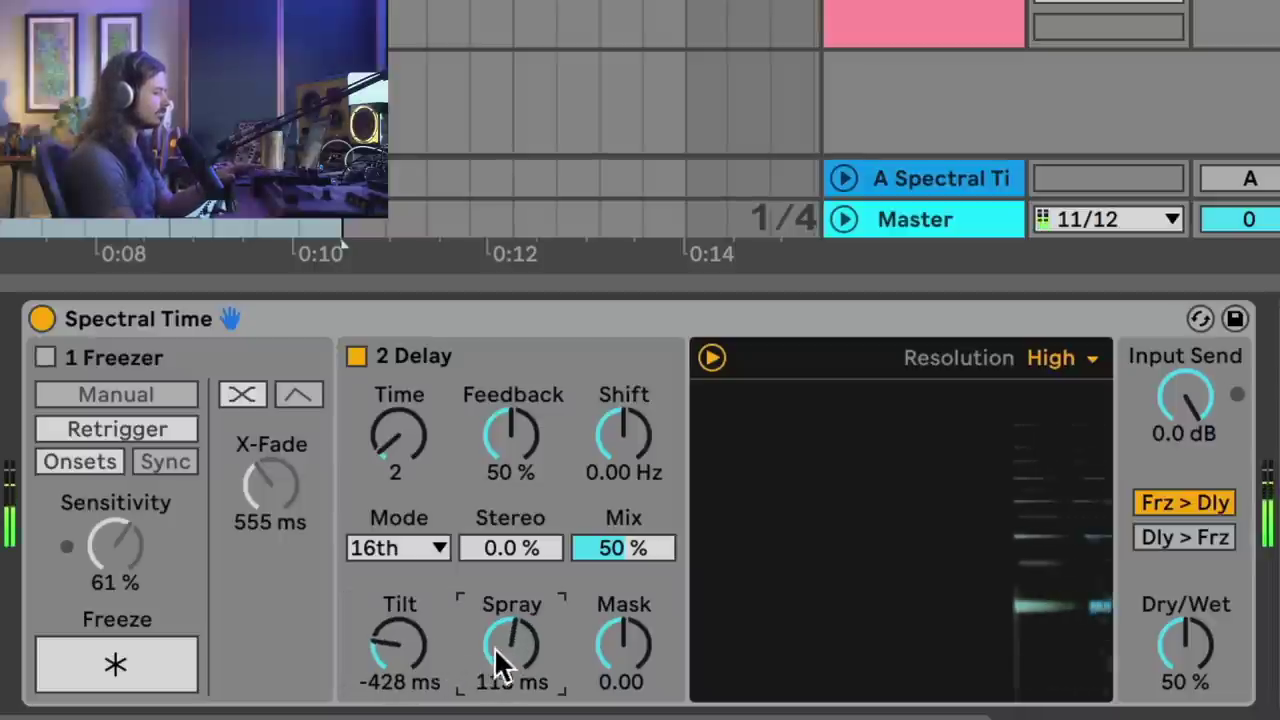
# - Raise Dry/Wet to 66 %, try the Delay Mask at 0.57 and -0.57, and return it to 0.00
pyautogui.moveTo(1165, 705); pyautogui.dragTo(1165, 689)
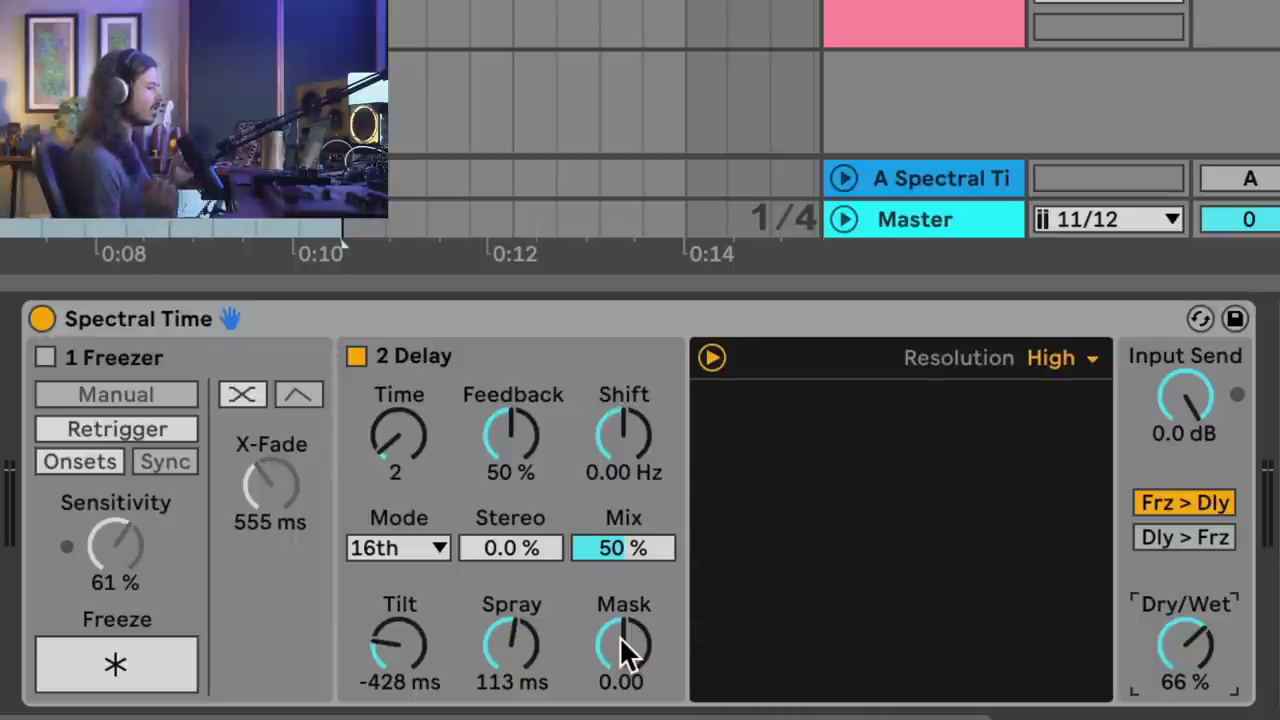
pyautogui.moveTo(619, 636)
pyautogui.mouseDown()
pyautogui.moveTo(619, 602)
pyautogui.moveTo(619, 636)
pyautogui.mouseUp()
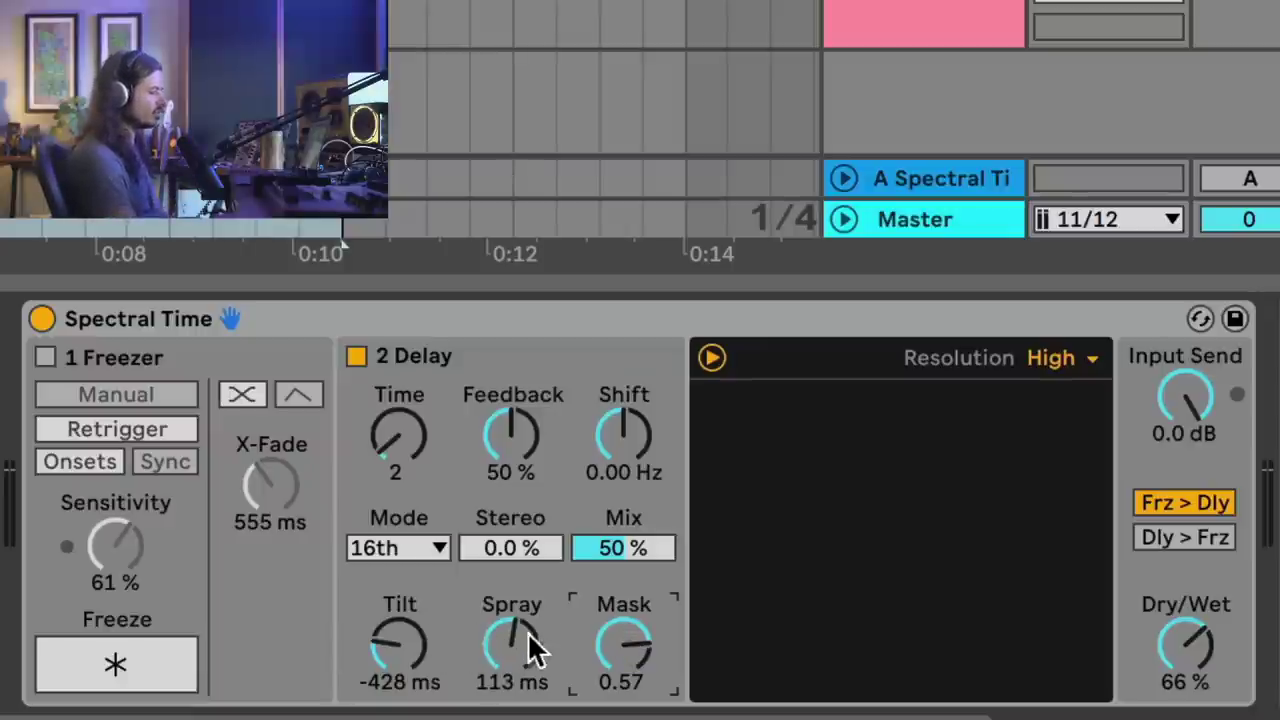
pyautogui.moveTo(640, 652); pyautogui.dragTo(631, 690)
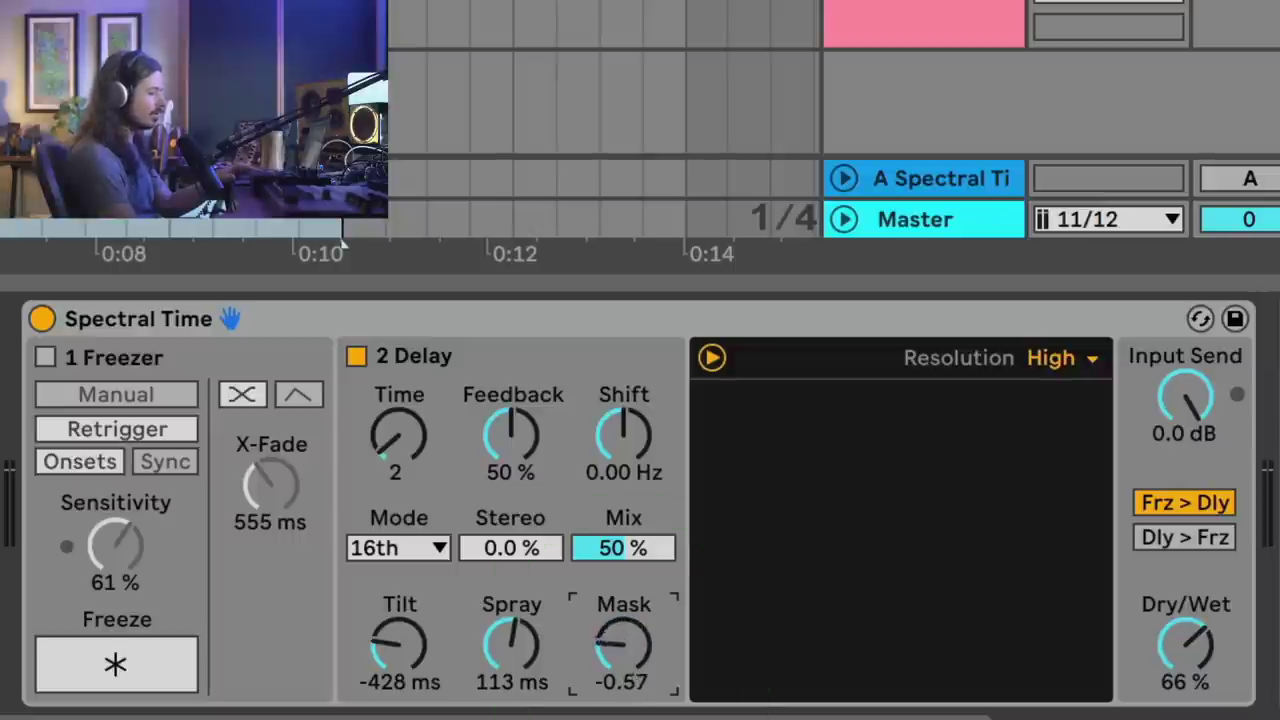
pyautogui.moveTo(624, 645)
pyautogui.mouseDown()
pyautogui.moveTo(624, 673)
pyautogui.moveTo(624, 627)
pyautogui.moveTo(663, 674)
pyautogui.moveTo(663, 653)
pyautogui.moveTo(616, 634)
pyautogui.mouseUp()
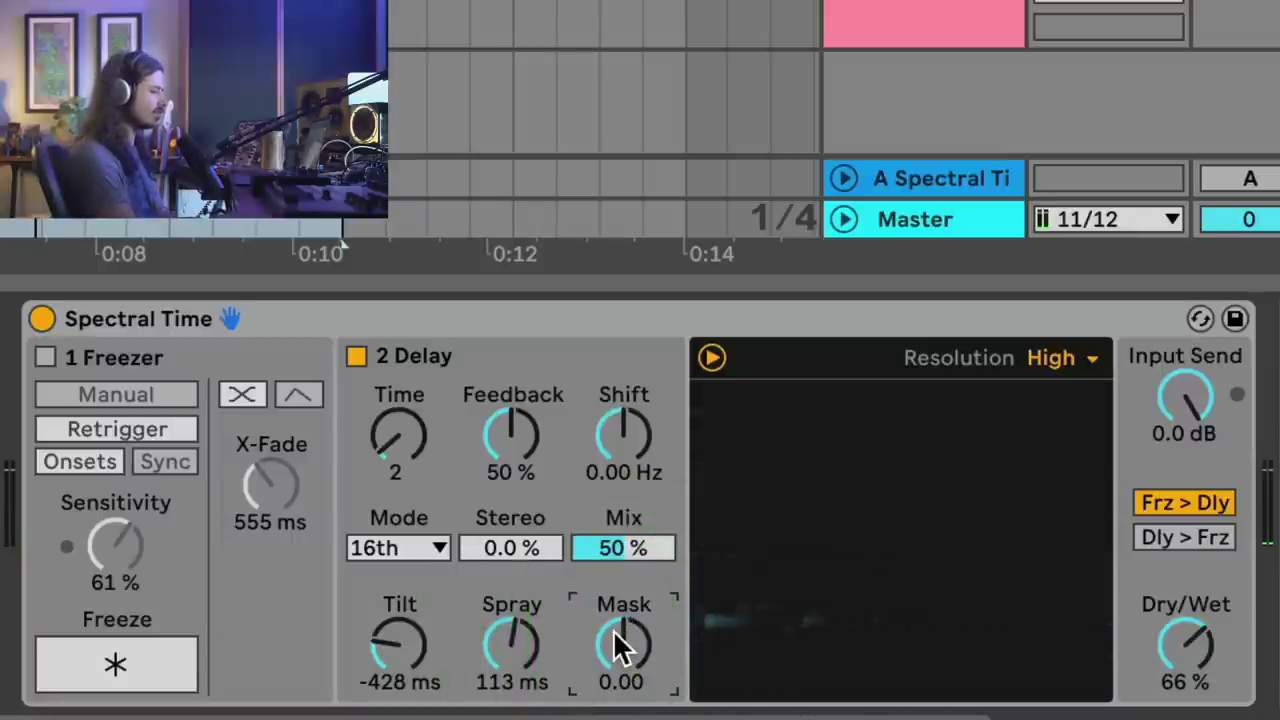
# - Set the Delay's Stereo amount to 45 % and the device's Dry/Wet to 100 %
pyautogui.click(505, 548)
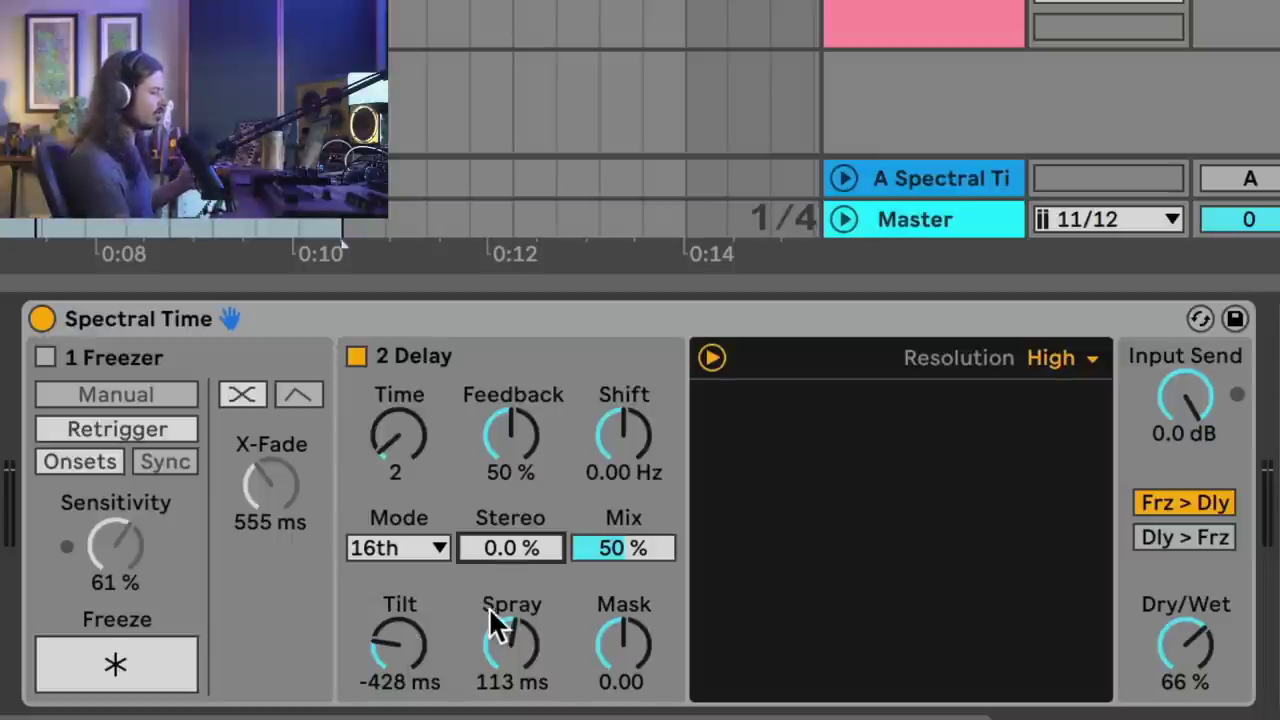
pyautogui.press('Delete')
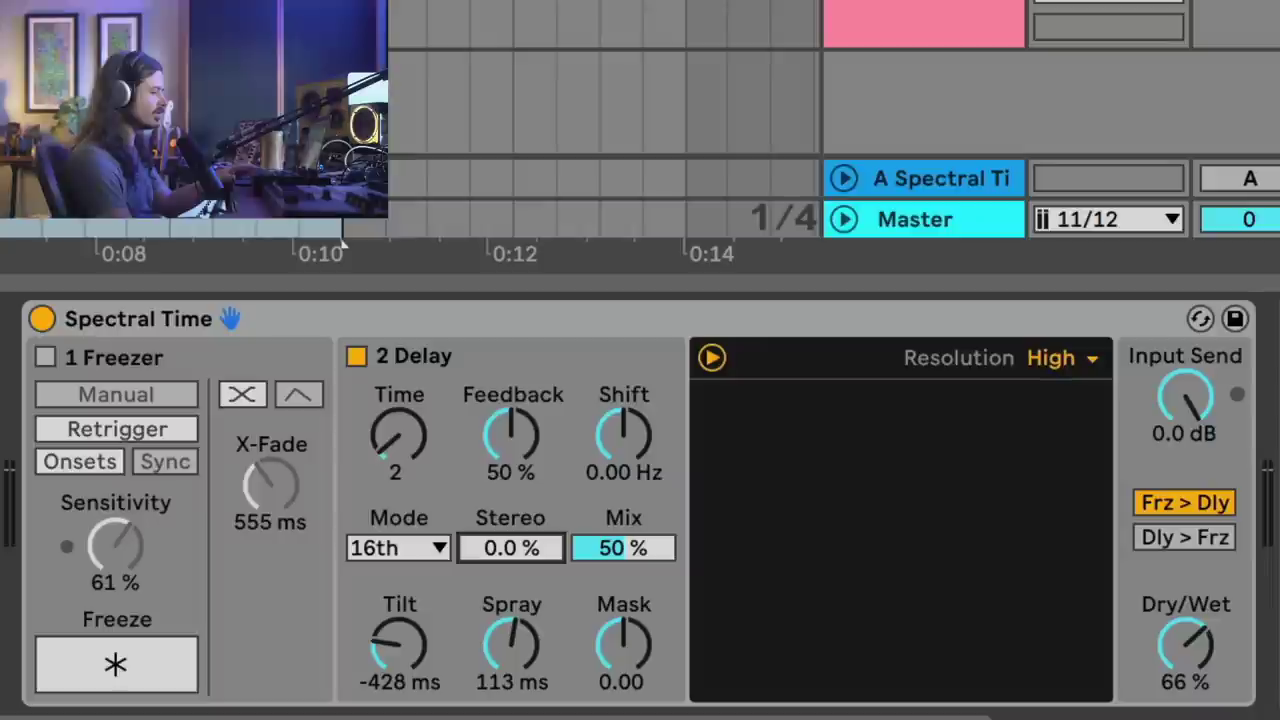
pyautogui.moveTo(510, 548); pyautogui.dragTo(510, 503)
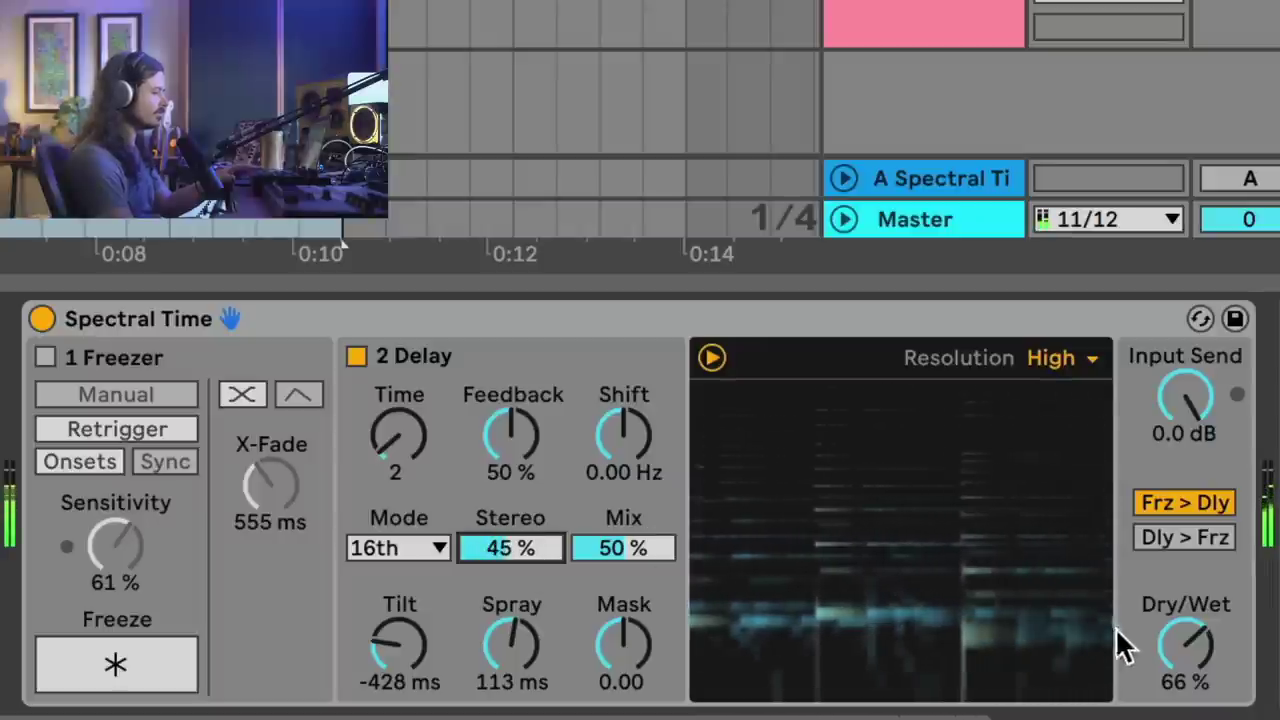
pyautogui.moveTo(1180, 648); pyautogui.dragTo(1180, 615)
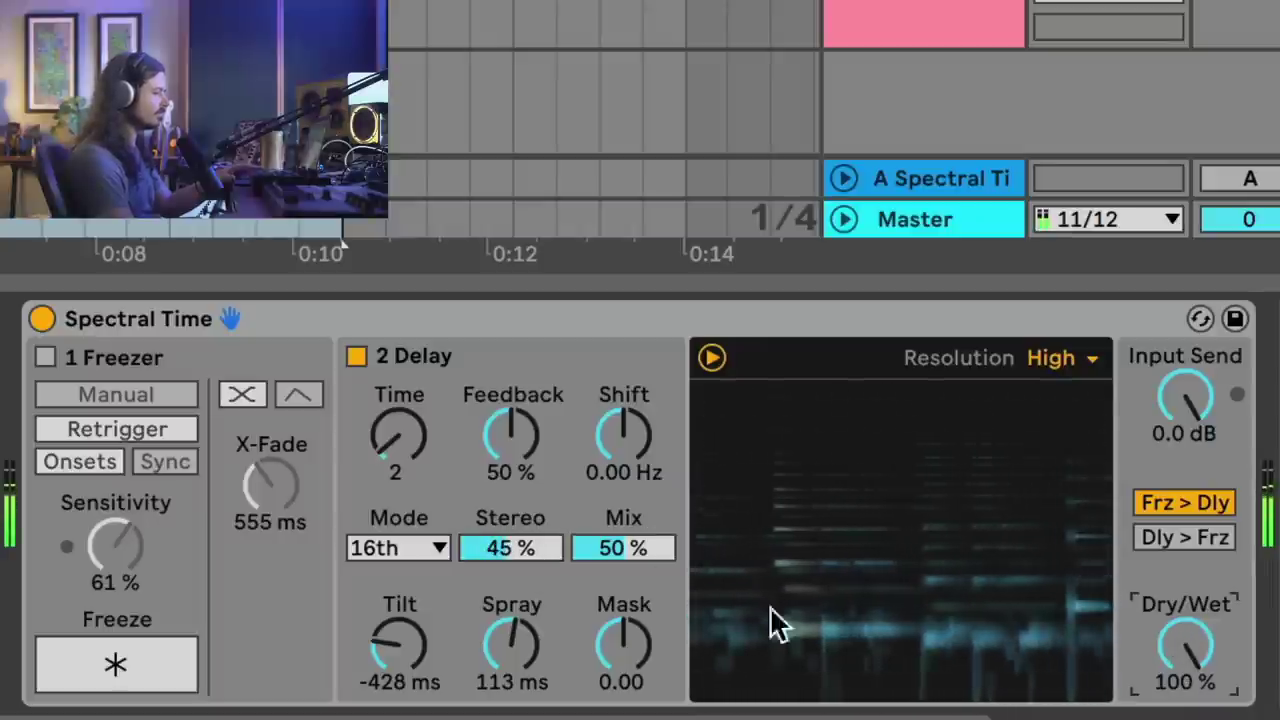
# - Raise the Delay Mix to 100 % and try Dry/Wet at 50 % and at 100 %
pyautogui.press('Delete')
pyautogui.moveTo(586, 543); pyautogui.dragTo(586, 495)
pyautogui.press('Delete')
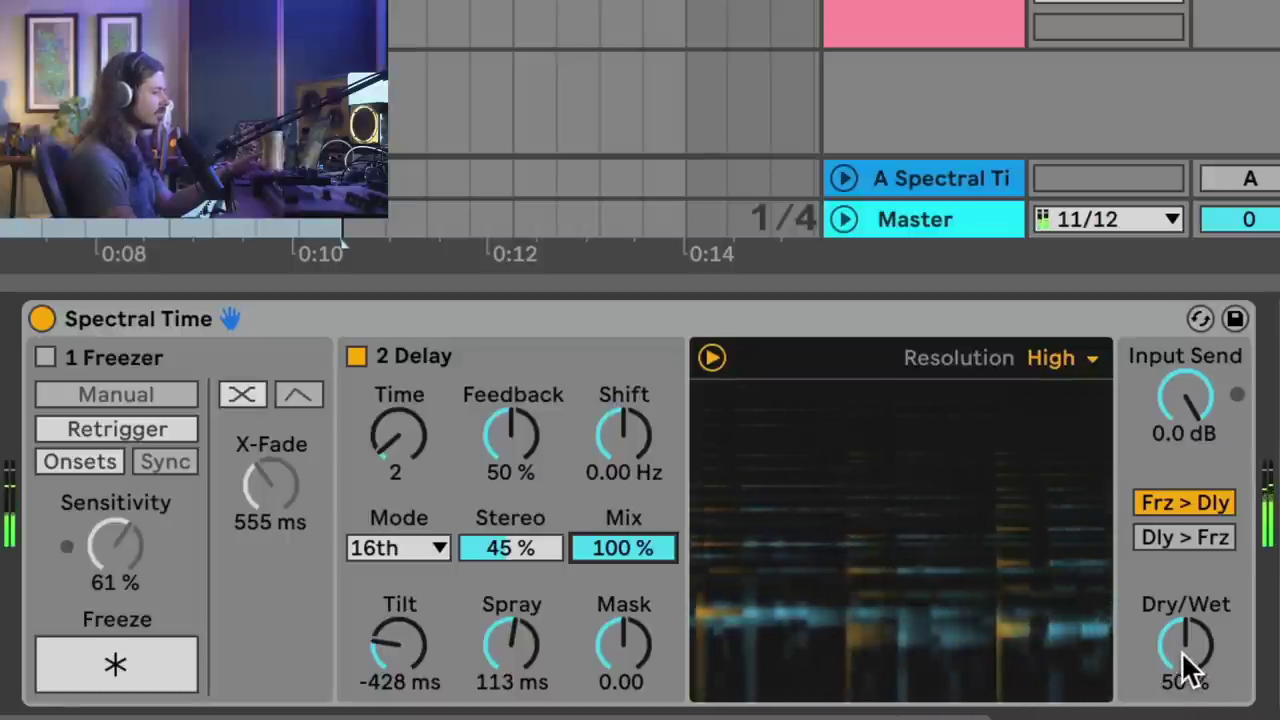
pyautogui.moveTo(1186, 649); pyautogui.dragTo(1186, 610)
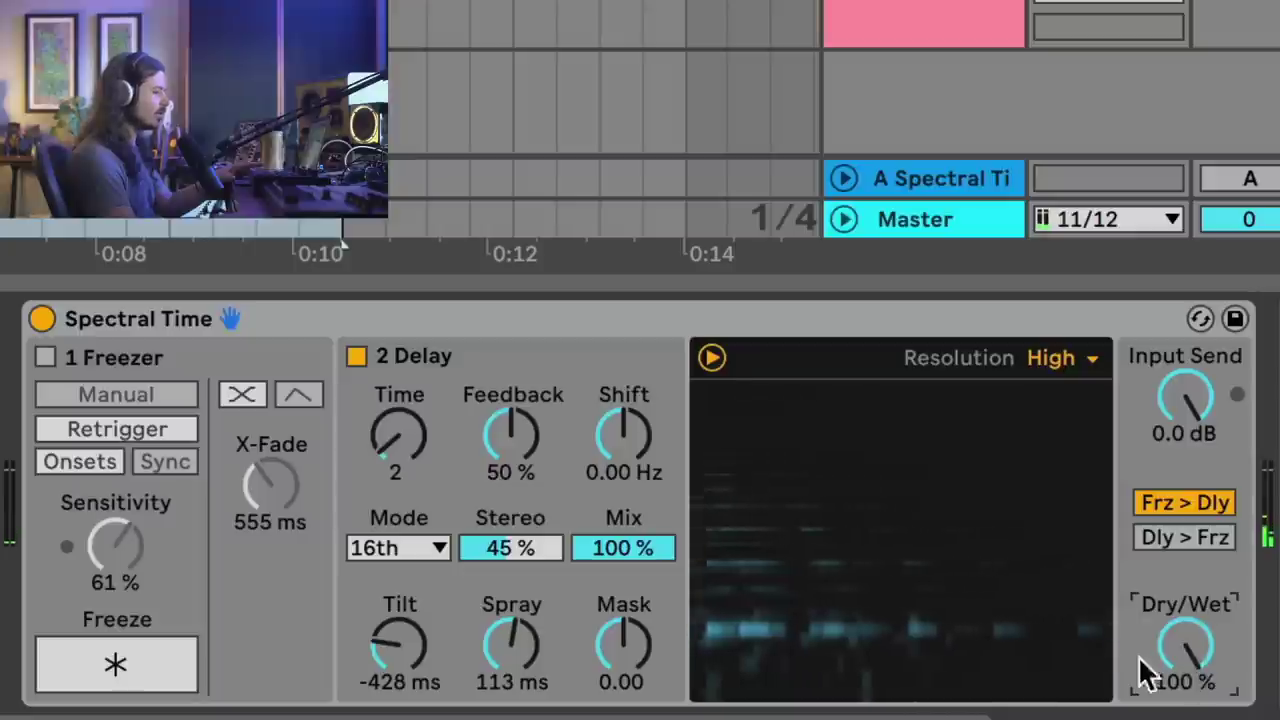
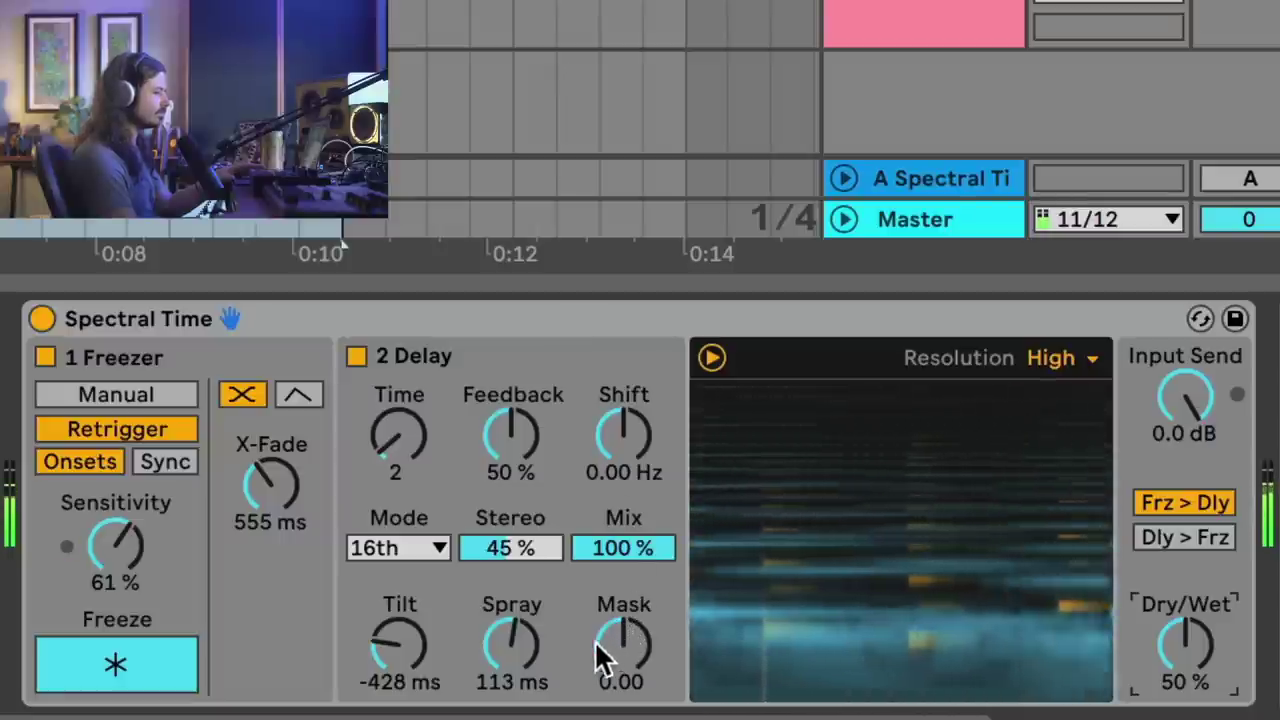
# - Set the Delay Mix to 50 % and shorten the Freezer's X-Fade to 276 ms
pyautogui.moveTo(642, 550); pyautogui.dragTo(642, 608)
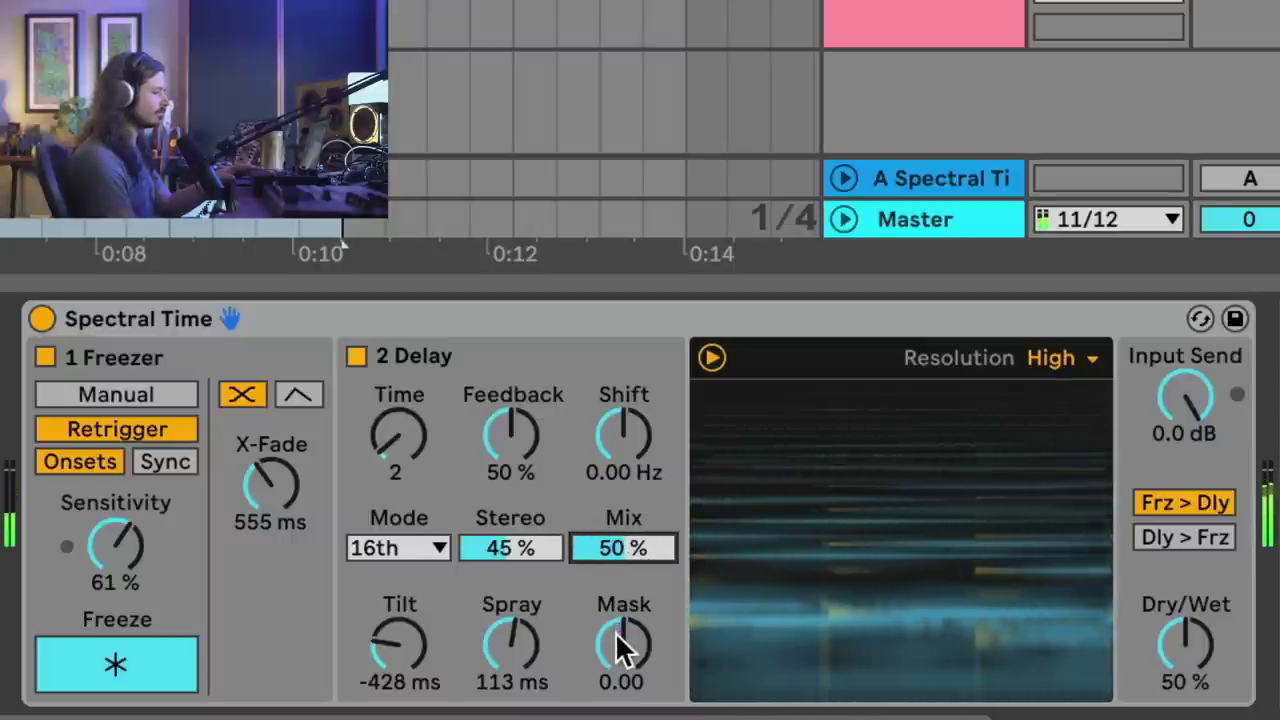
pyautogui.moveTo(270, 485); pyautogui.dragTo(270, 530)
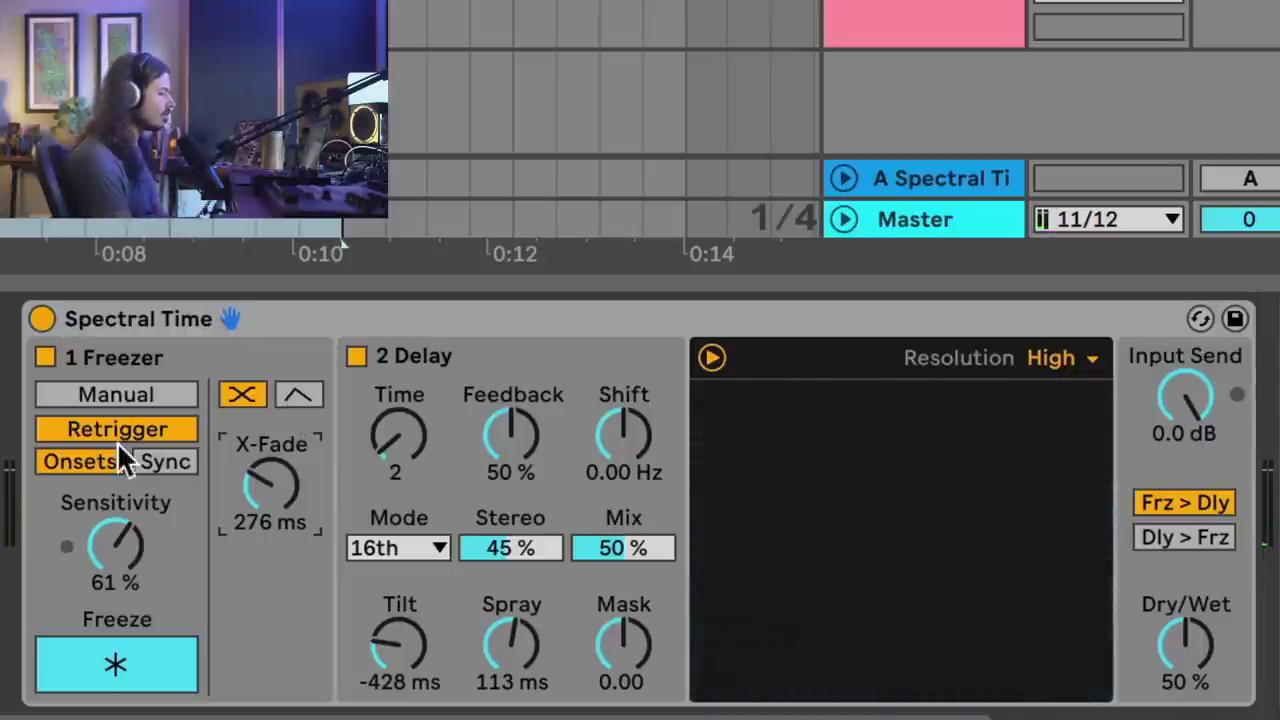
# - Switch the Freezer to separate fades with Fade In 2.00 ms and Fade Out 572 ms, turning the Delay off and back on while adjusting
pyautogui.click(285, 396)
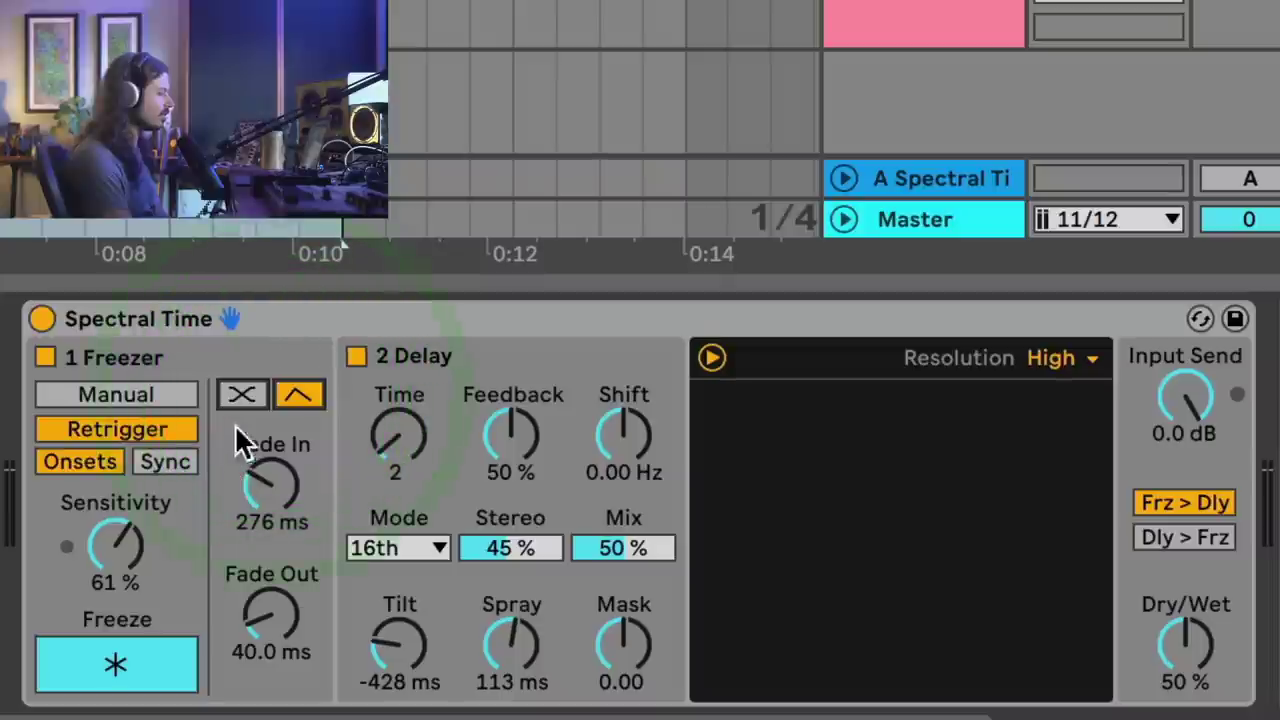
pyautogui.moveTo(281, 493); pyautogui.dragTo(281, 550)
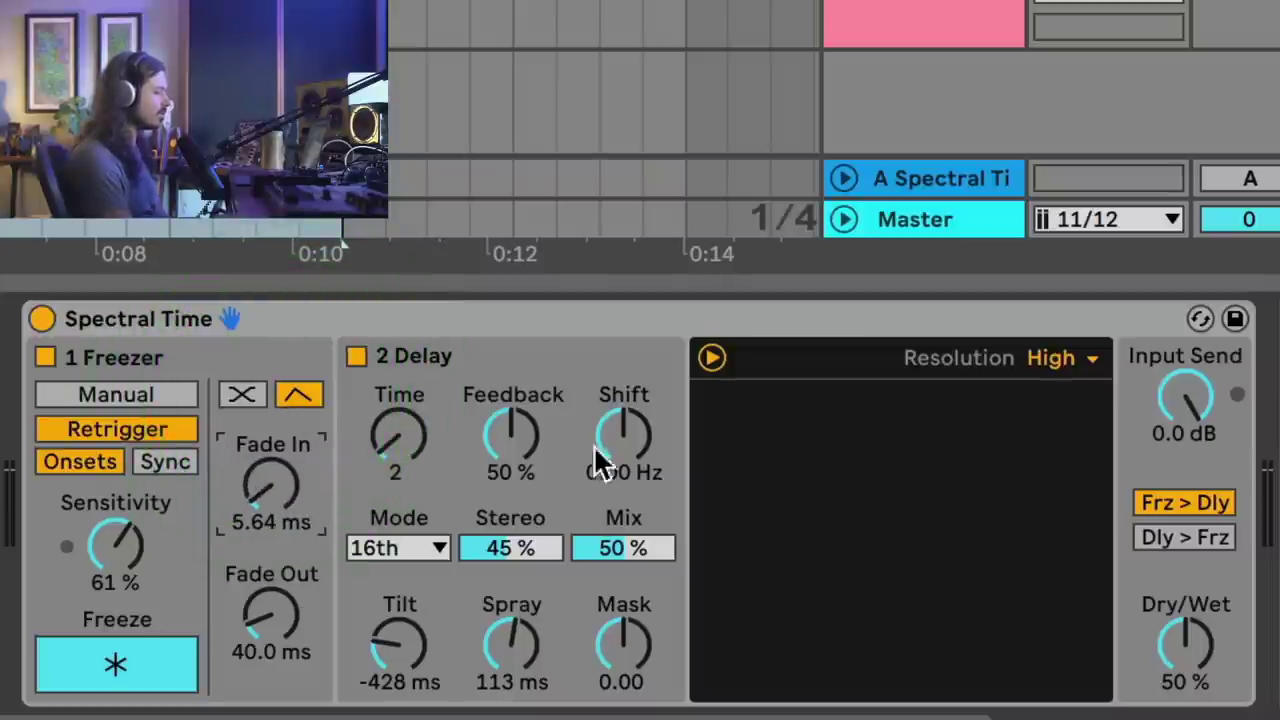
pyautogui.click(356, 357)
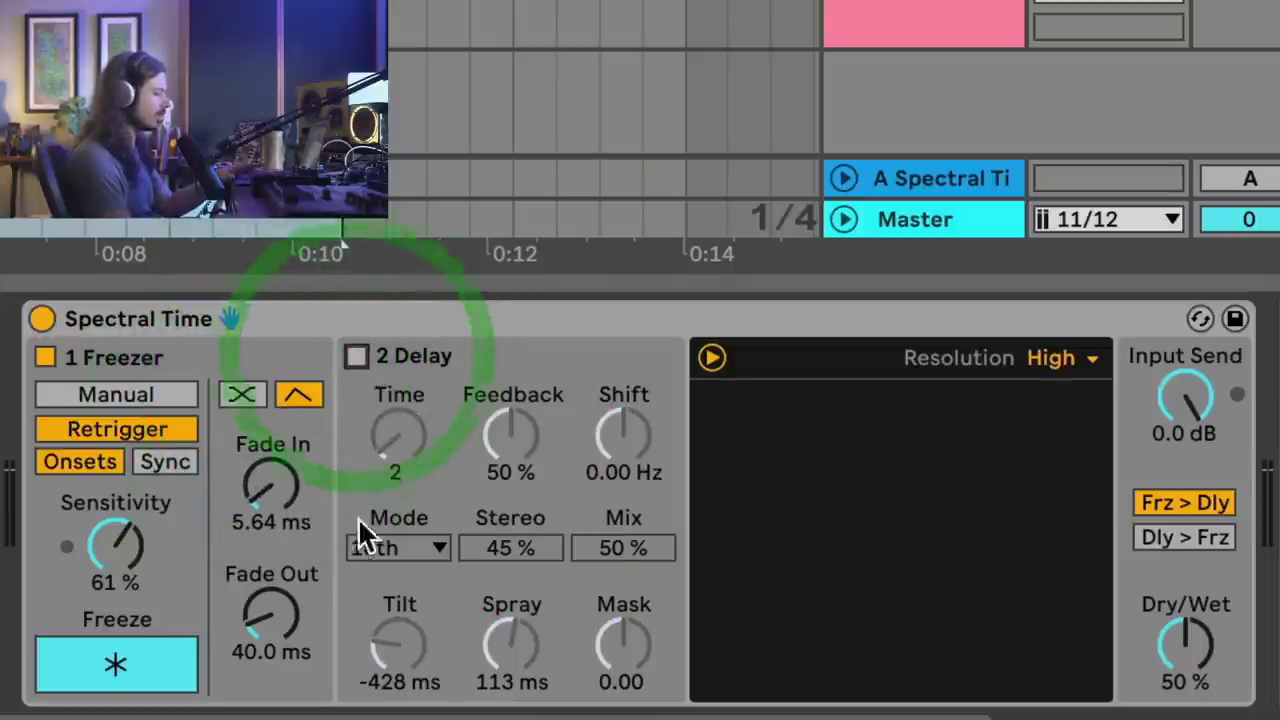
pyautogui.moveTo(270, 603)
pyautogui.mouseDown()
pyautogui.moveTo(270, 550)
pyautogui.moveTo(270, 588)
pyautogui.mouseUp()
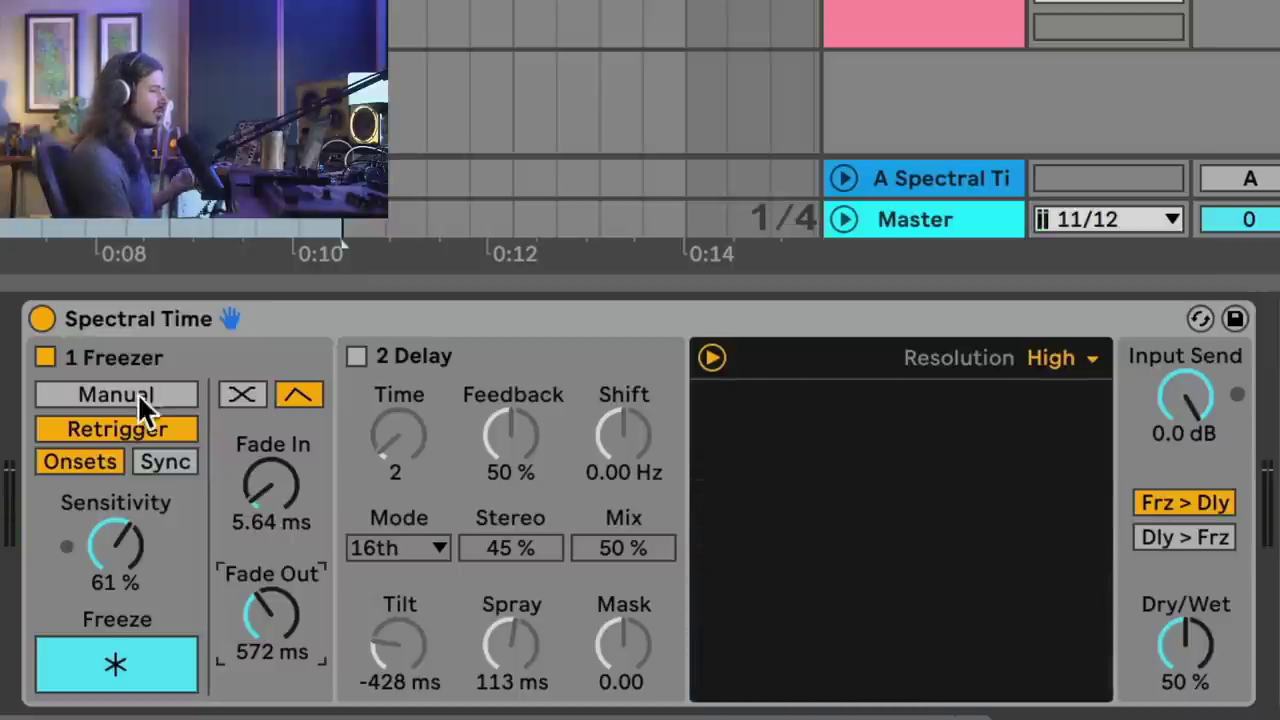
pyautogui.click(364, 358)
pyautogui.moveTo(286, 480); pyautogui.dragTo(286, 500)
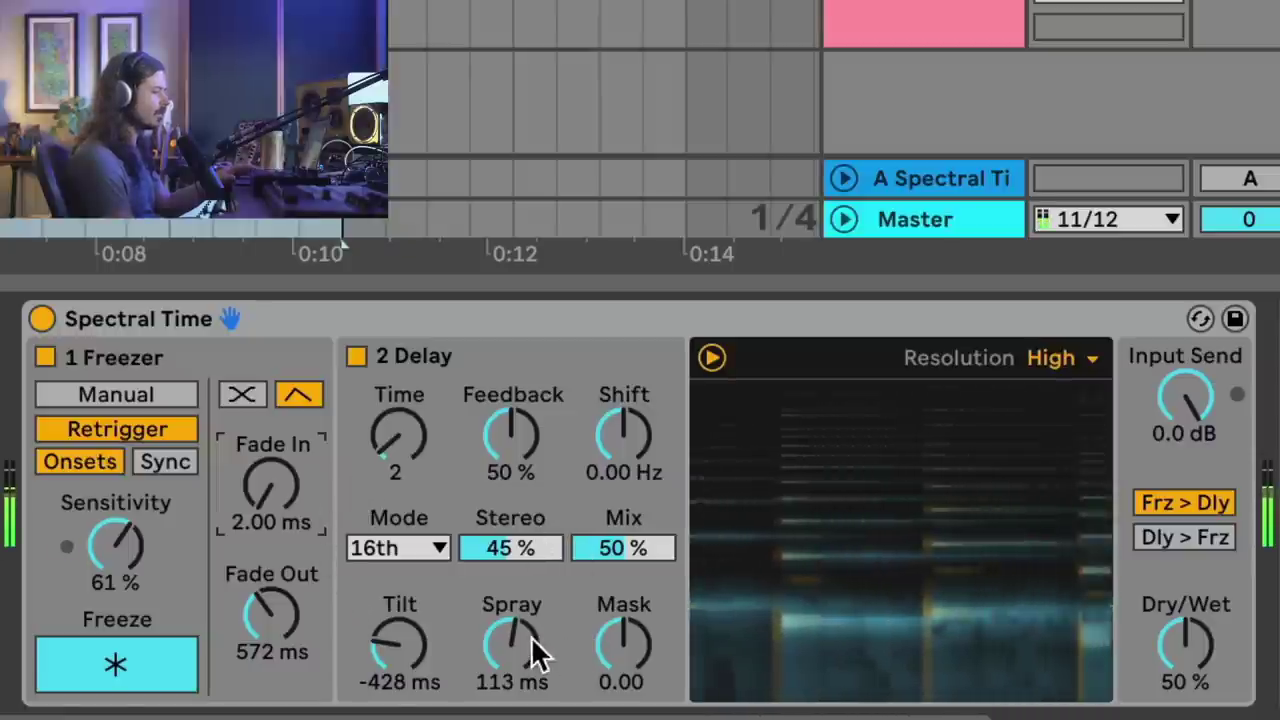
# - Set the Delay Feedback to 0 % and its Mix to 100 %
pyautogui.click(512, 445)
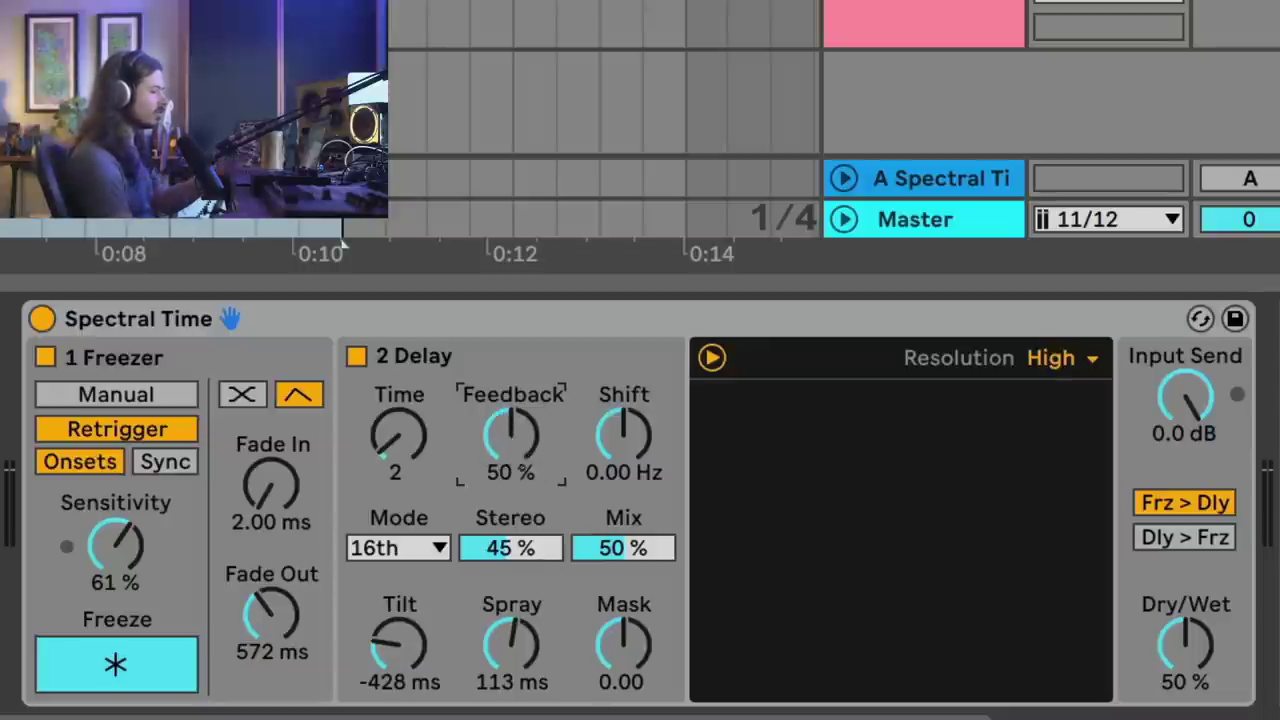
pyautogui.moveTo(510, 435); pyautogui.dragTo(510, 490)
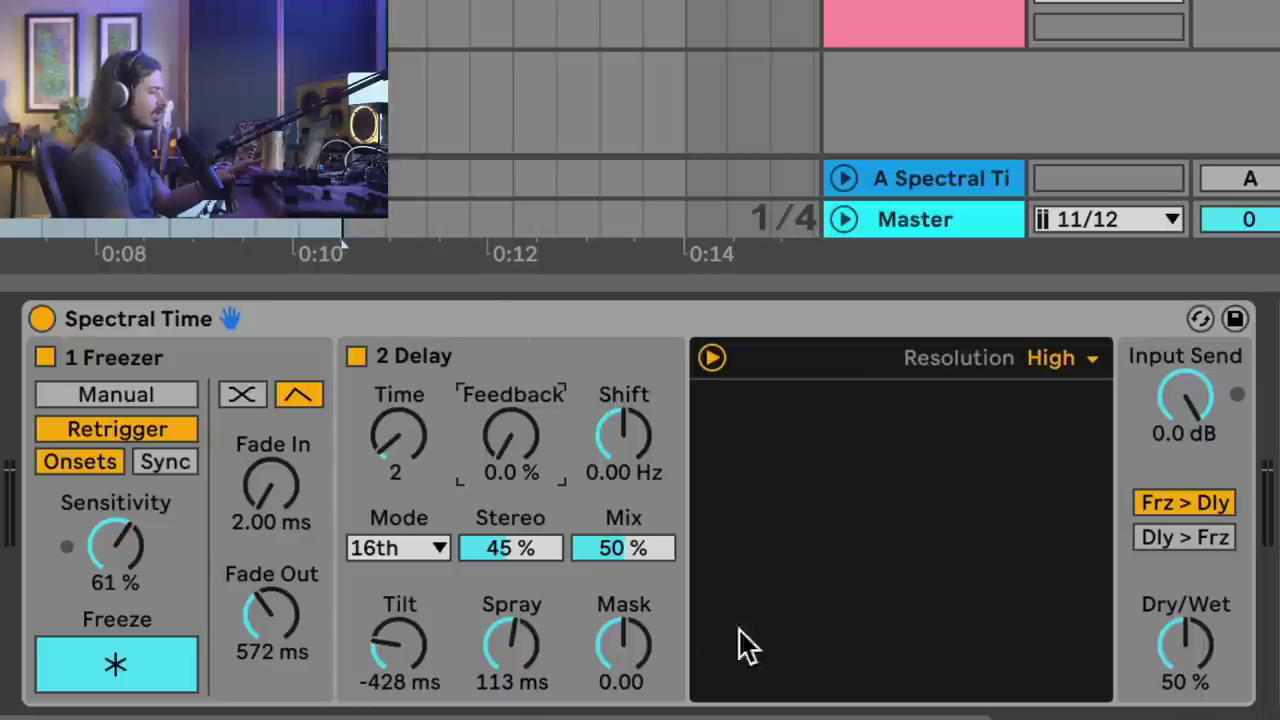
pyautogui.moveTo(626, 556); pyautogui.dragTo(627, 520)
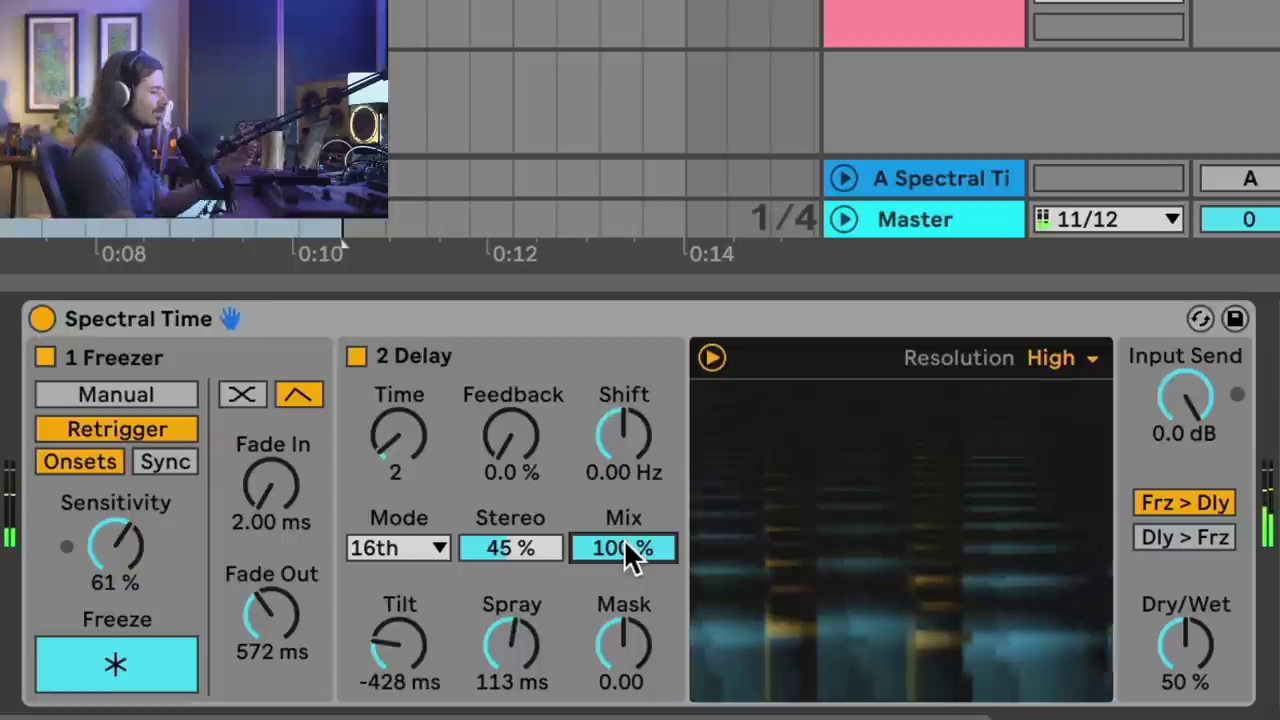
# - Try the Delay's Stereo at 100 %, settle on 77 %, and raise Dry/Wet to 100 % before lowering it
pyautogui.moveTo(558, 548); pyautogui.dragTo(541, 492)
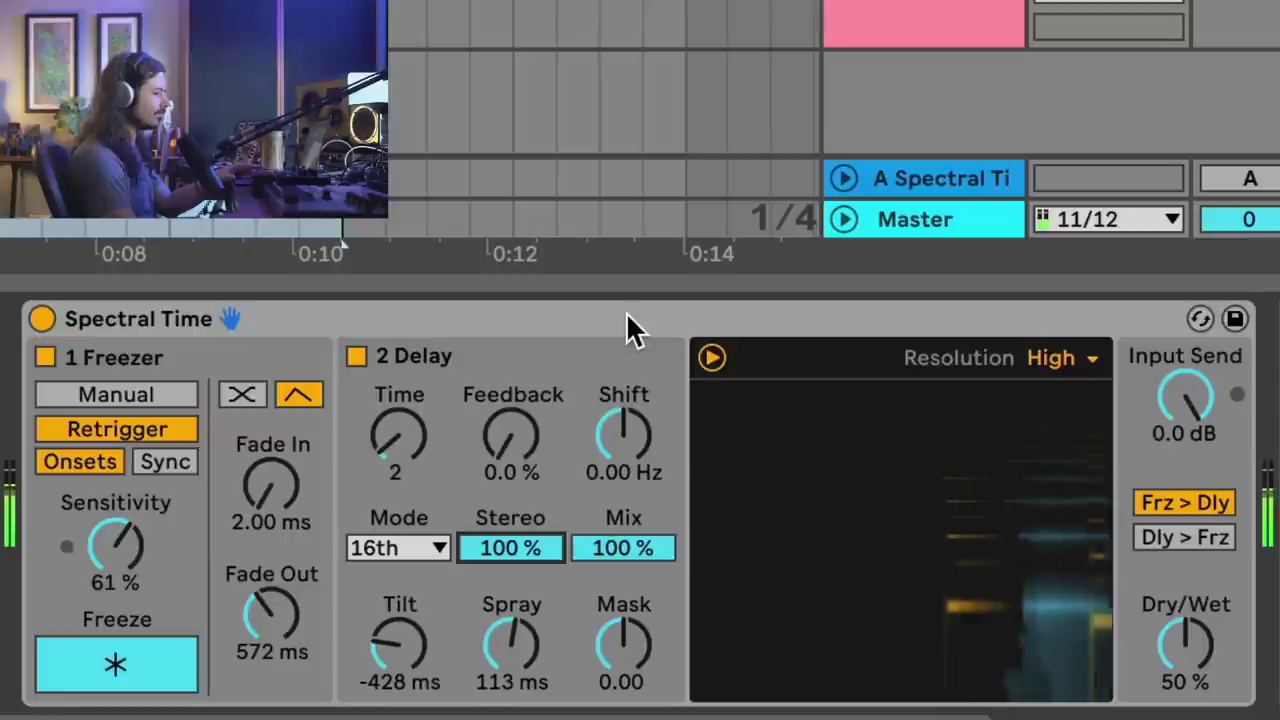
pyautogui.moveTo(541, 545)
pyautogui.mouseDown()
pyautogui.moveTo(541, 570)
pyautogui.moveTo(526, 551)
pyautogui.mouseUp()
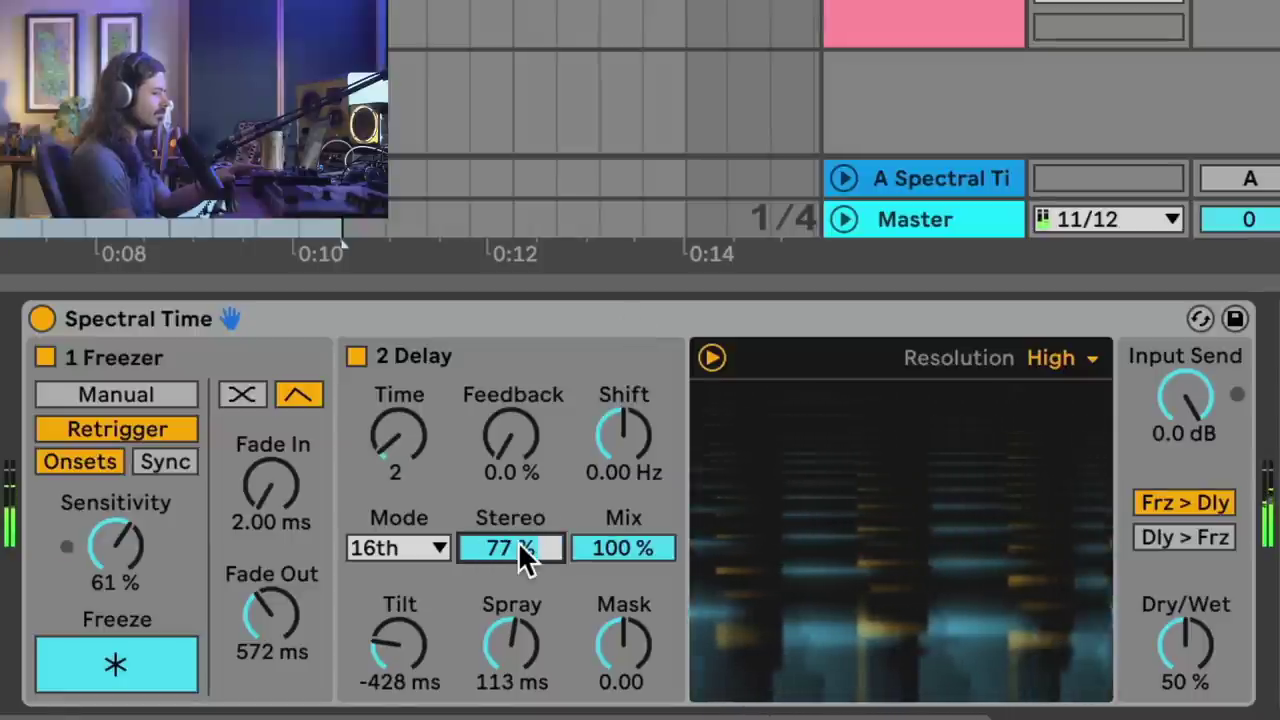
pyautogui.moveTo(1168, 643)
pyautogui.mouseDown()
pyautogui.moveTo(1175, 600)
pyautogui.moveTo(1177, 640)
pyautogui.mouseUp()
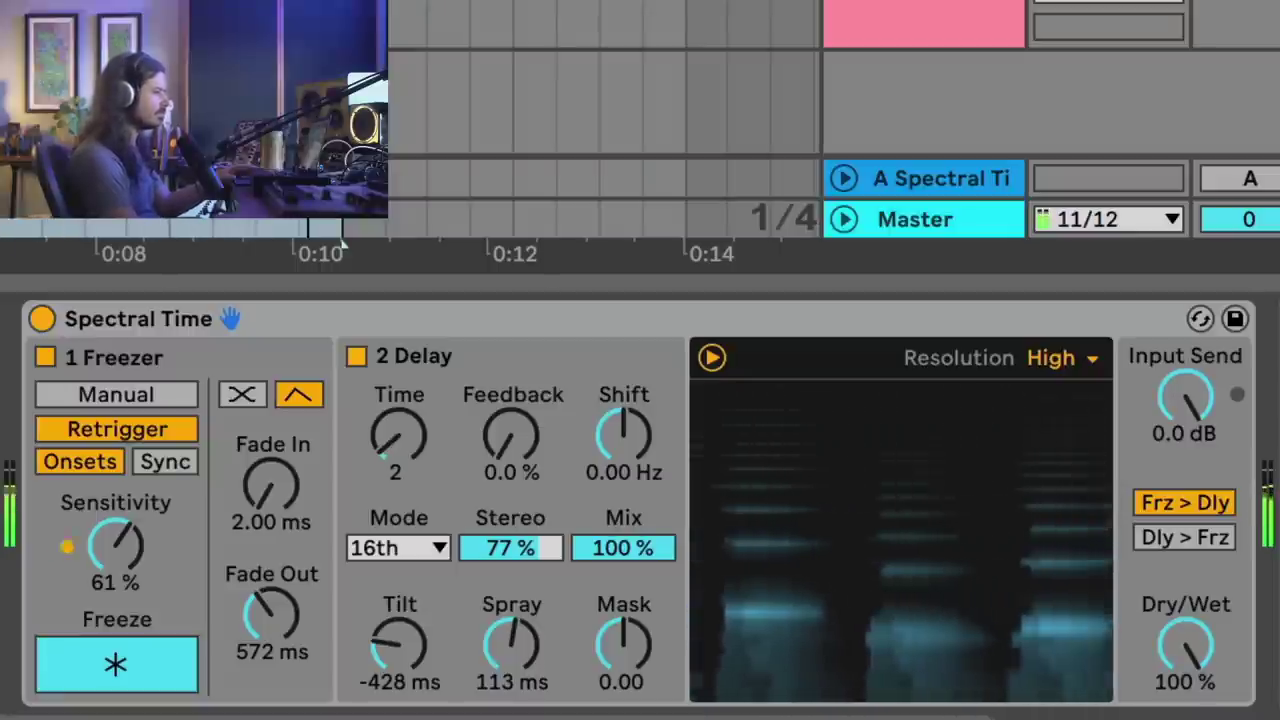
pyautogui.moveTo(1177, 634); pyautogui.dragTo(1171, 686)
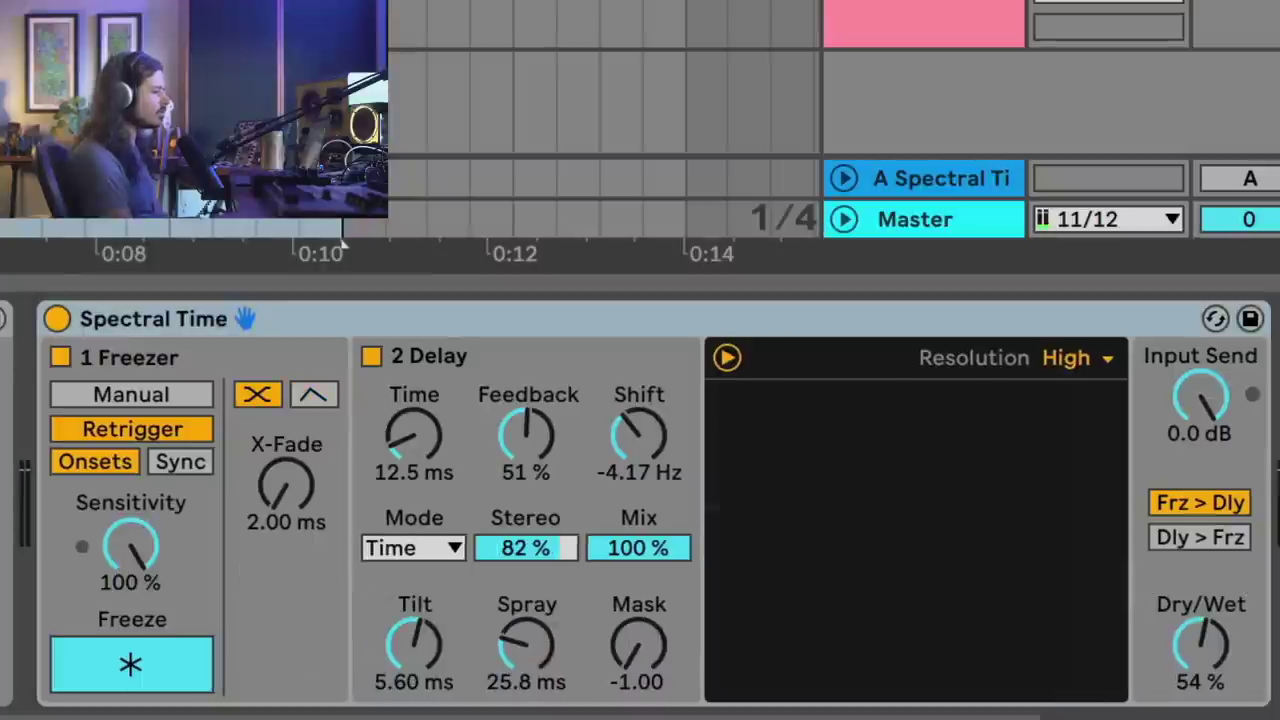
# - Bypass the whole Spectral Time device to compare with the unprocessed sound, and switch it back on
pyautogui.click(81, 333)
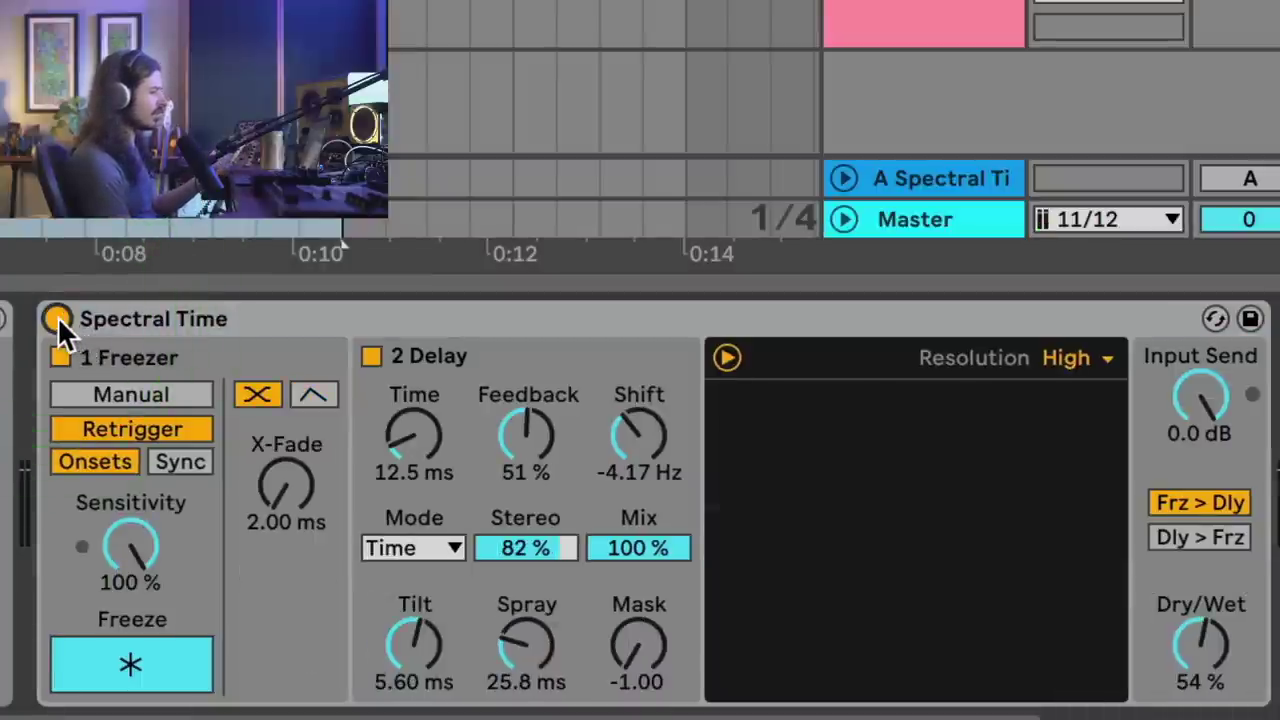
pyautogui.click(57, 318)
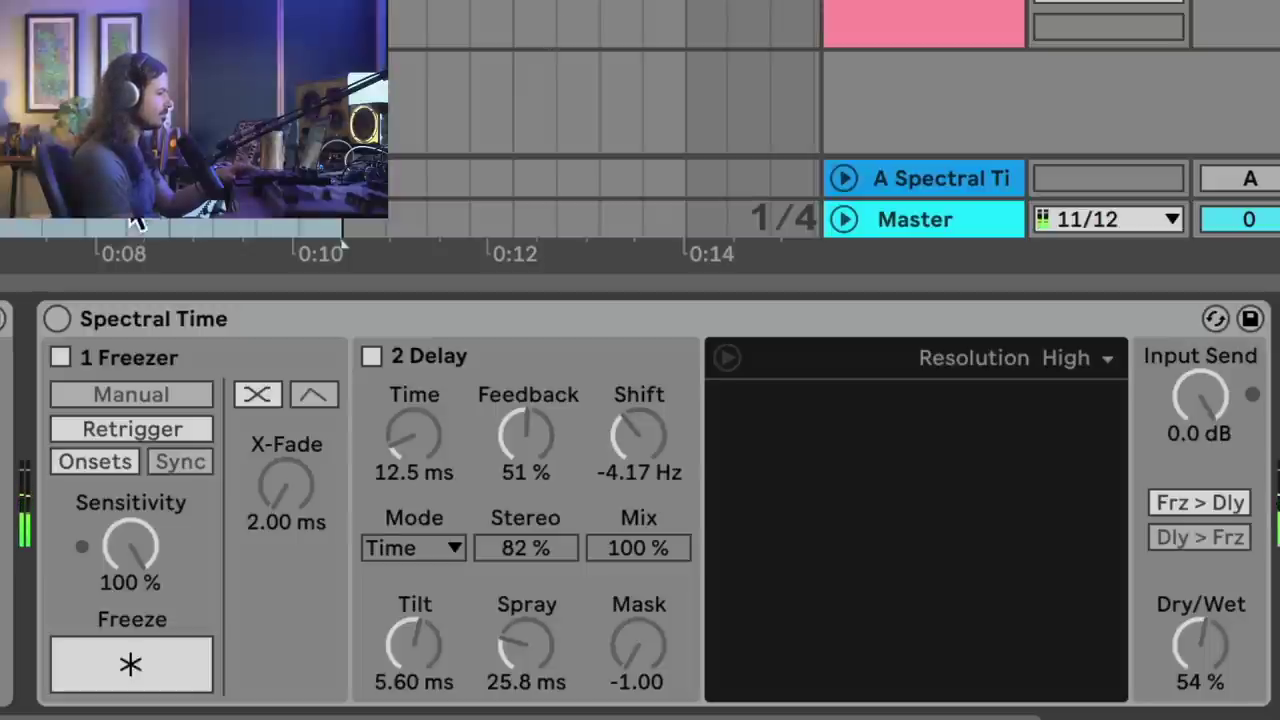
pyautogui.click(57, 318)
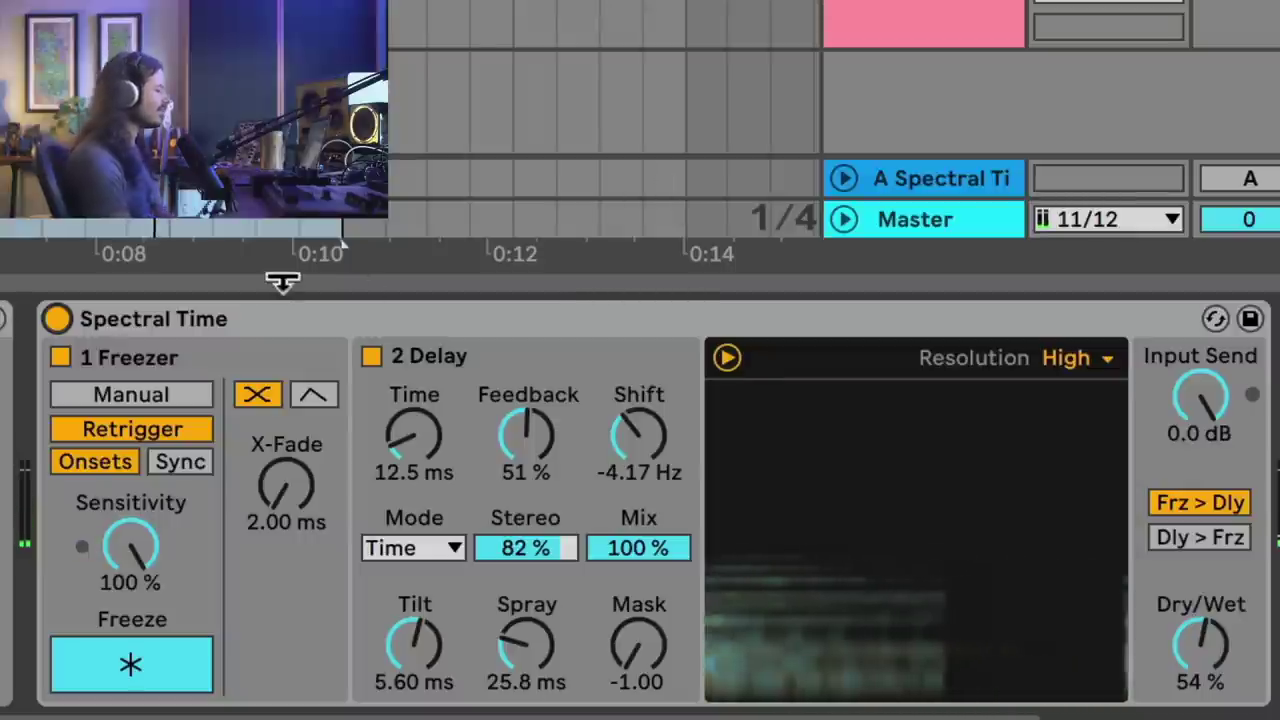
# - Replace the adjusted Spectral Time with a fresh default instance and keep its Freezer in Retrigger mode
pyautogui.rightClick(242, 320)
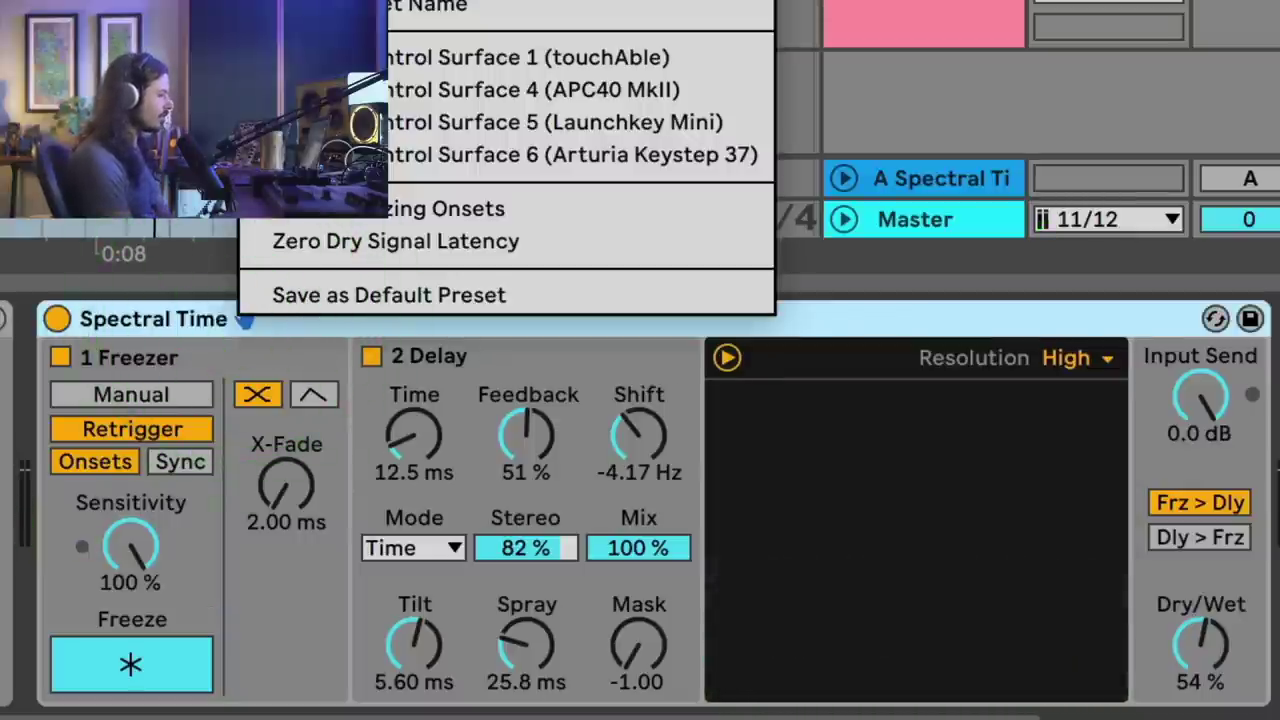
pyautogui.press('Delete')
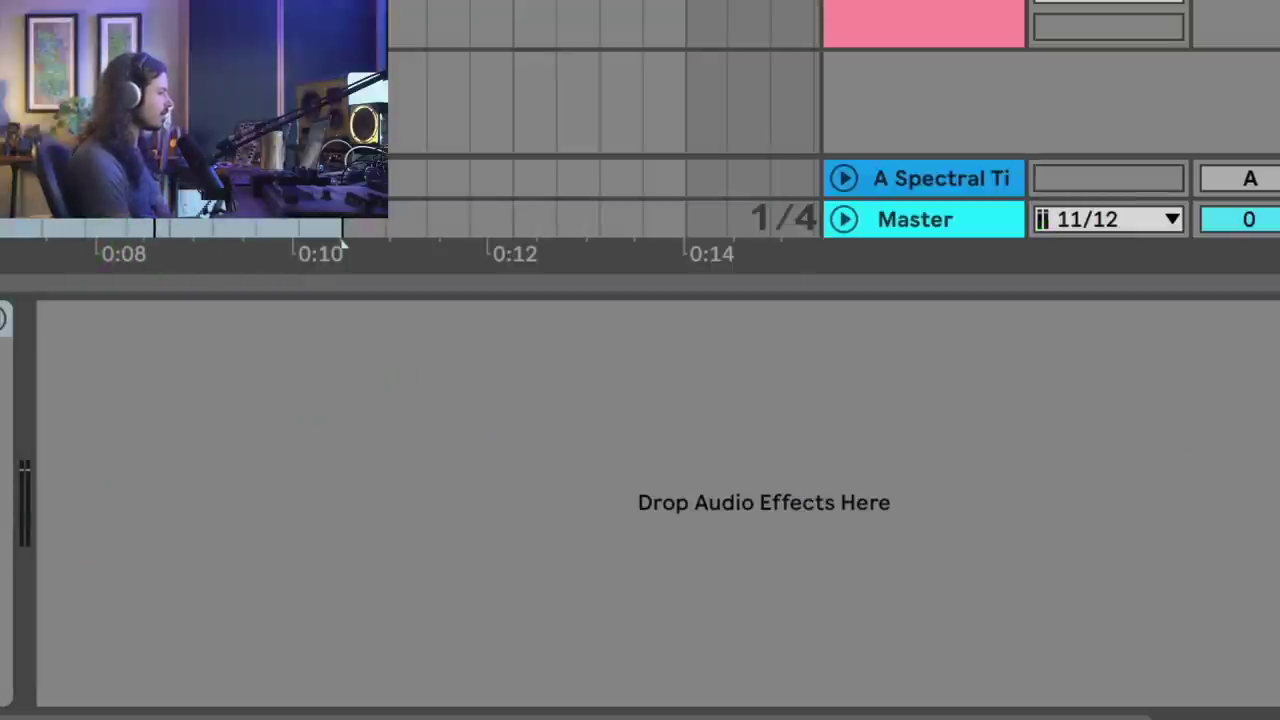
pyautogui.hotkey('ctrl', 'z')
pyautogui.click(183, 428)
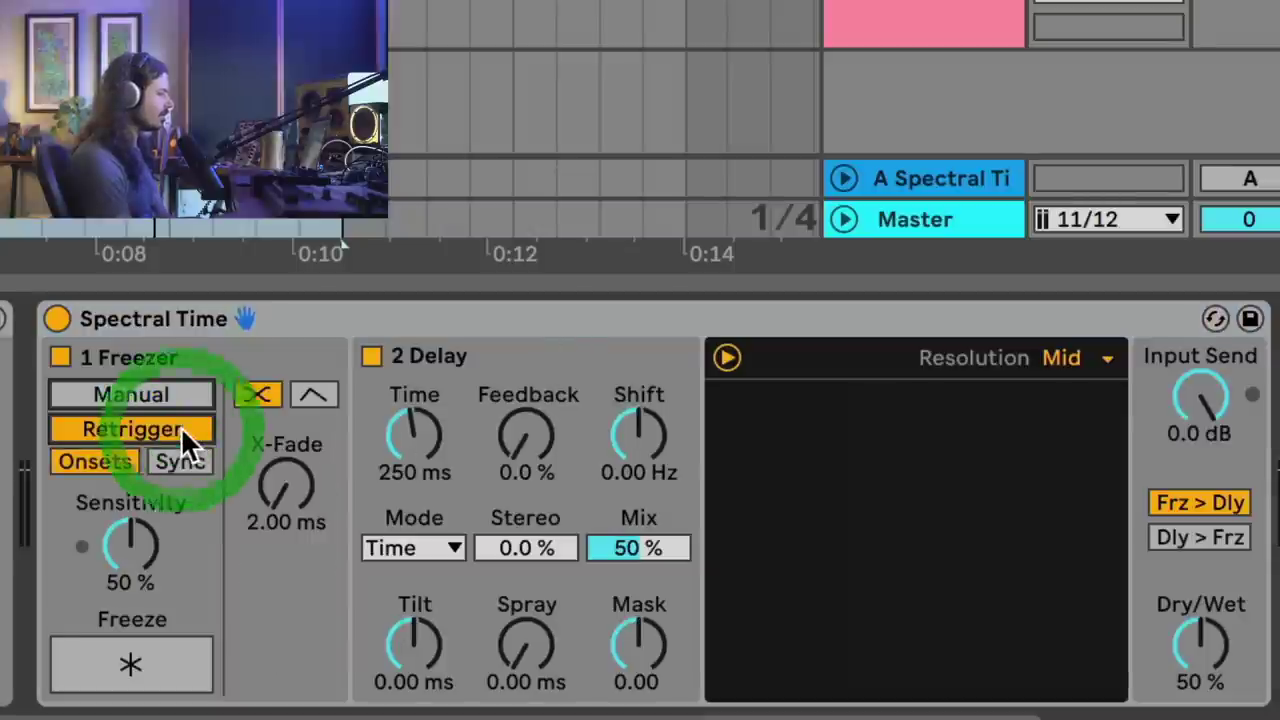
# - Turn on Freeze, switch the Delay off, and raise the Freezer's onset Sensitivity to 60 % and finally 99 %
pyautogui.moveTo(122, 572); pyautogui.dragTo(122, 558)
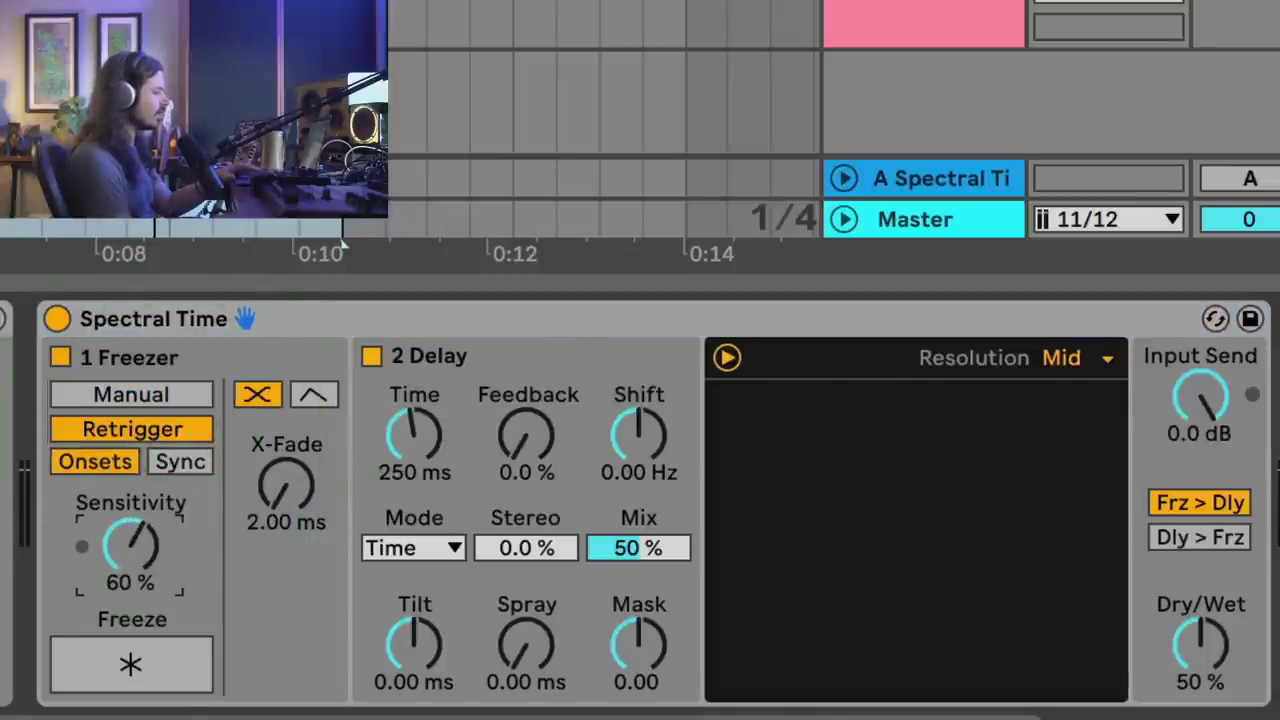
pyautogui.click(129, 663)
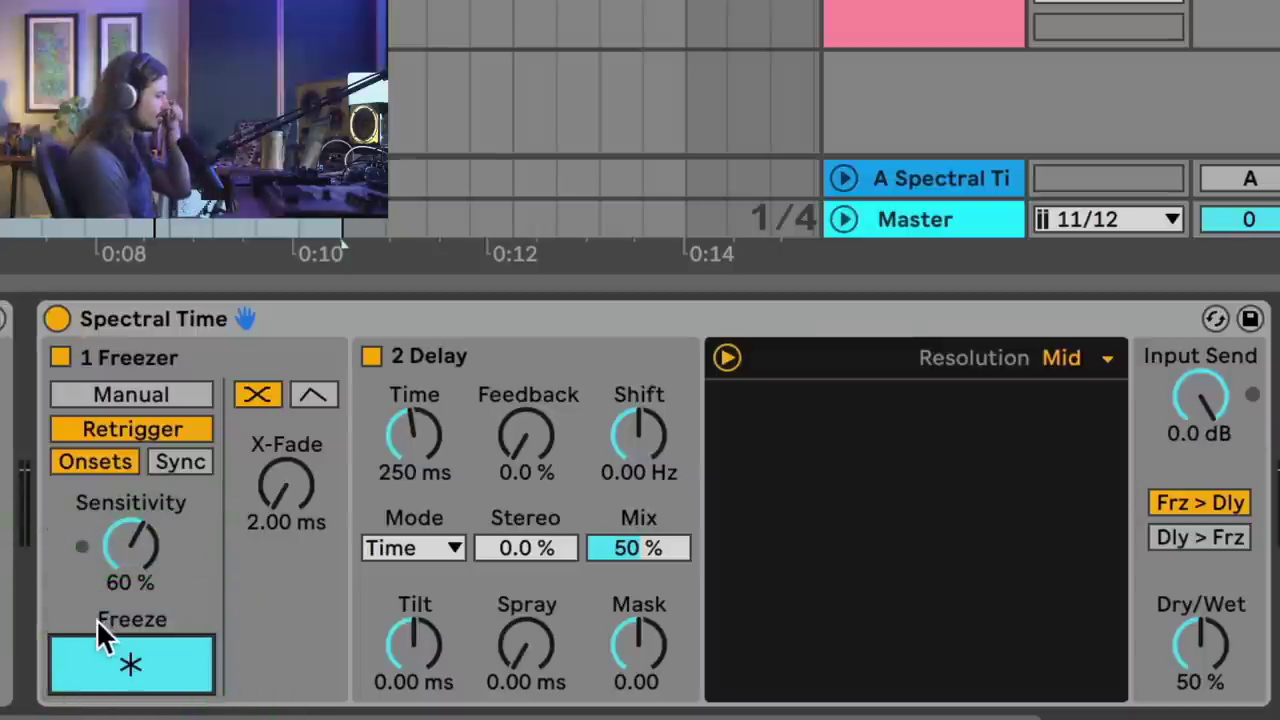
pyautogui.moveTo(163, 535); pyautogui.dragTo(163, 535)
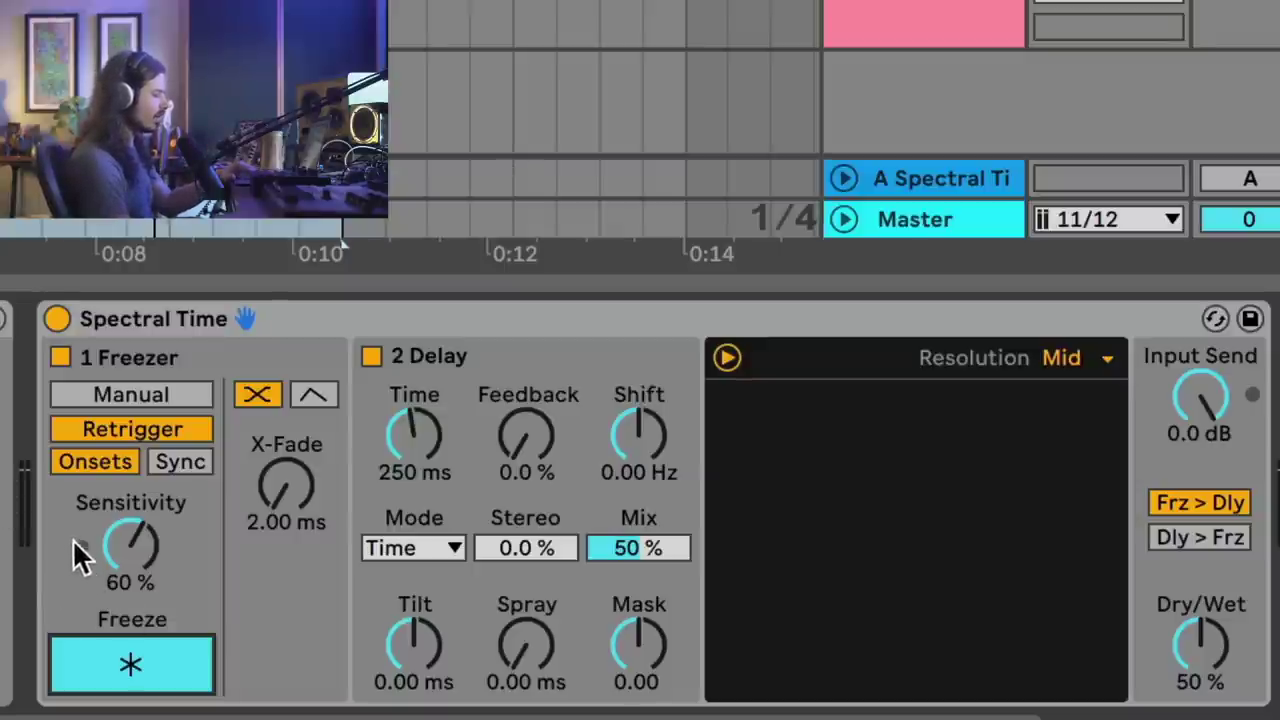
pyautogui.click(374, 357)
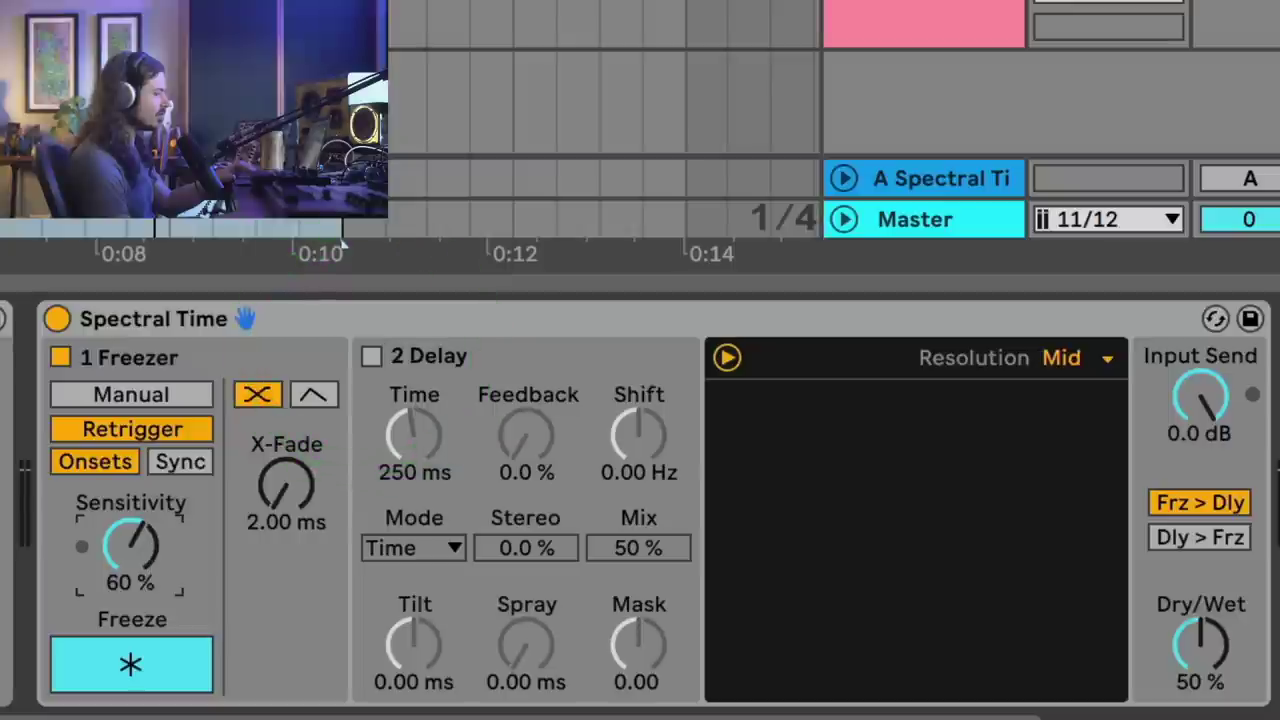
pyautogui.moveTo(130, 545); pyautogui.dragTo(130, 495)
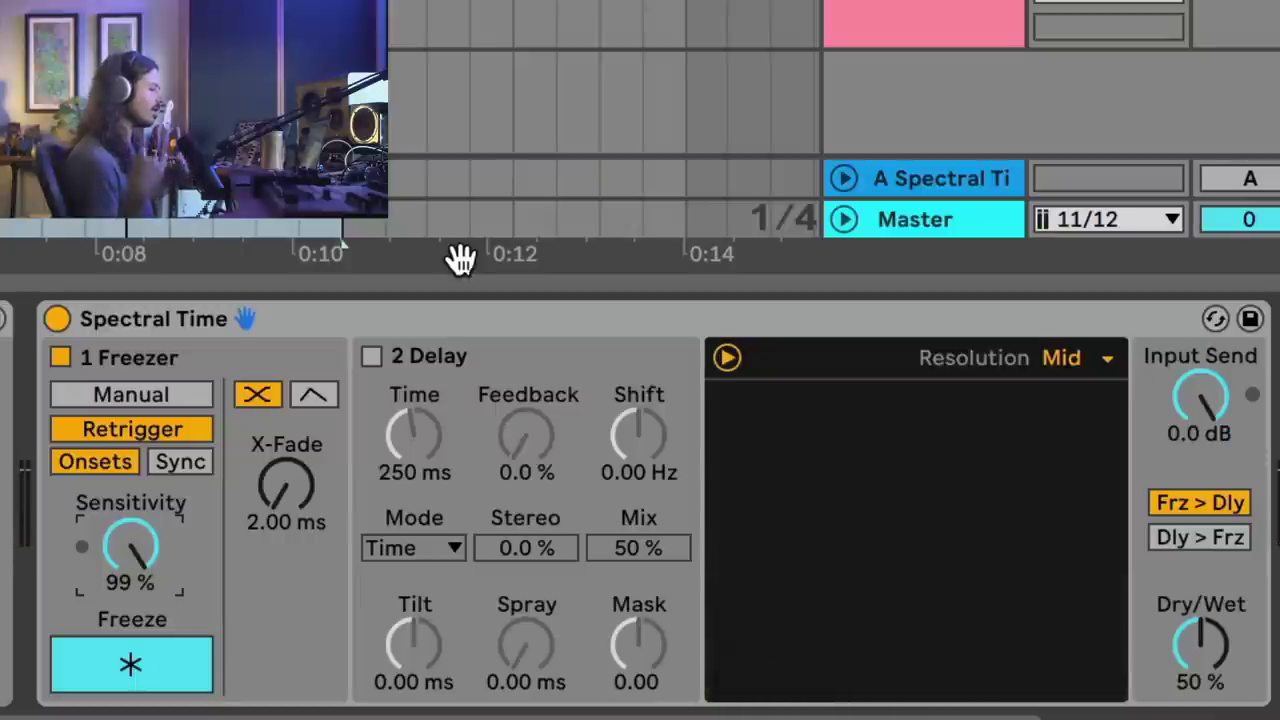
# - Try the spectral Resolution at Low and return it to Mid
pyautogui.click(1088, 365)
pyautogui.click(1092, 388)
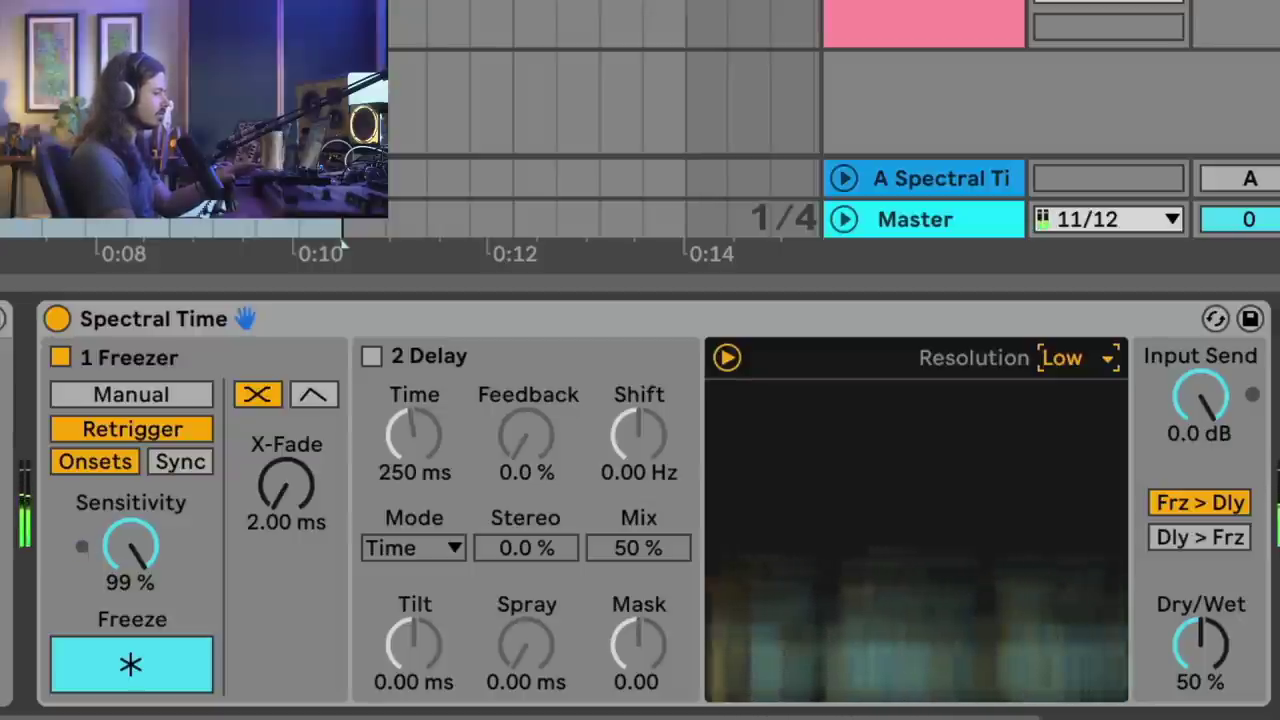
pyautogui.click(1068, 378)
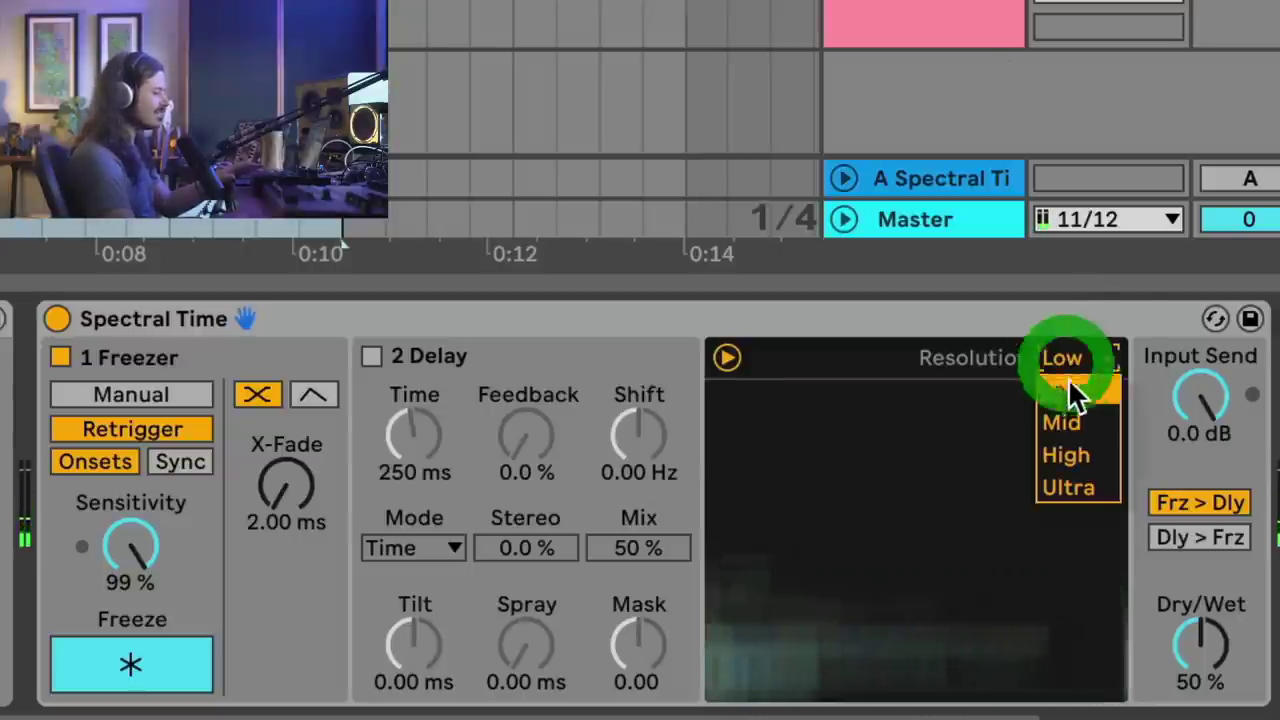
pyautogui.click(1071, 422)
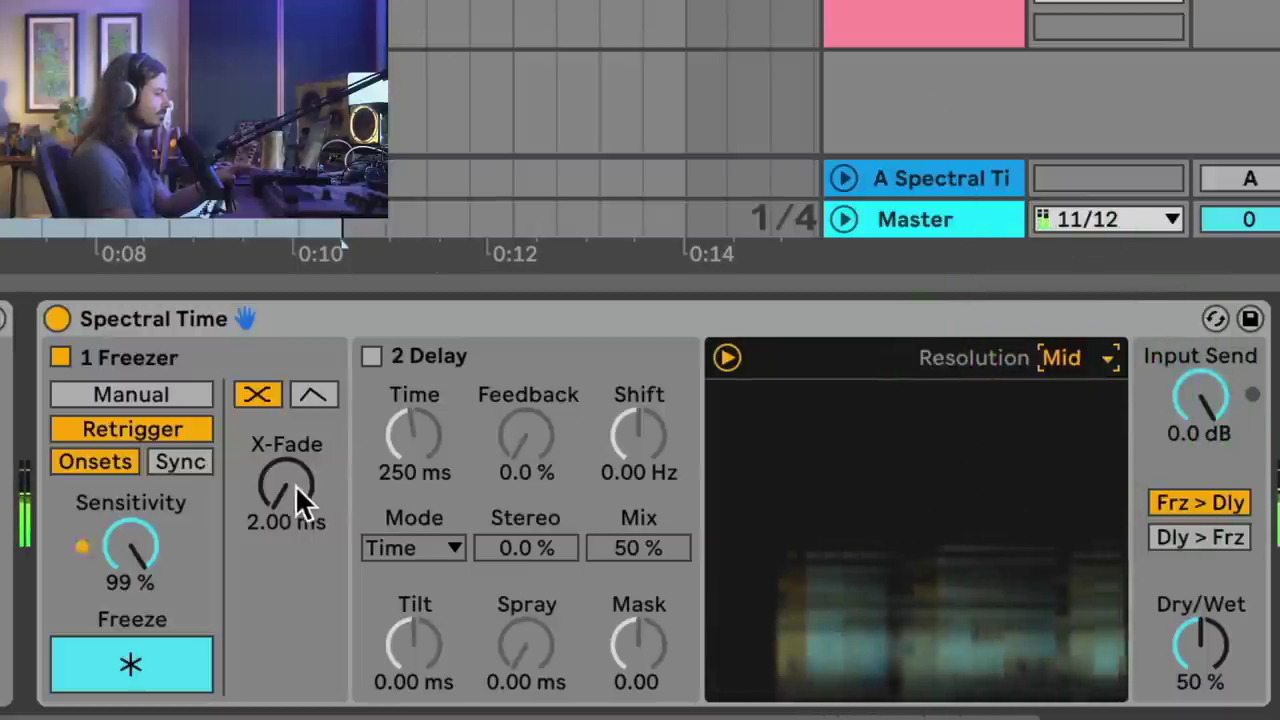
# - Switch the Freezer to separate fades with Fade In at 48.3 ms and Fade Out at 896 ms
pyautogui.click(308, 397)
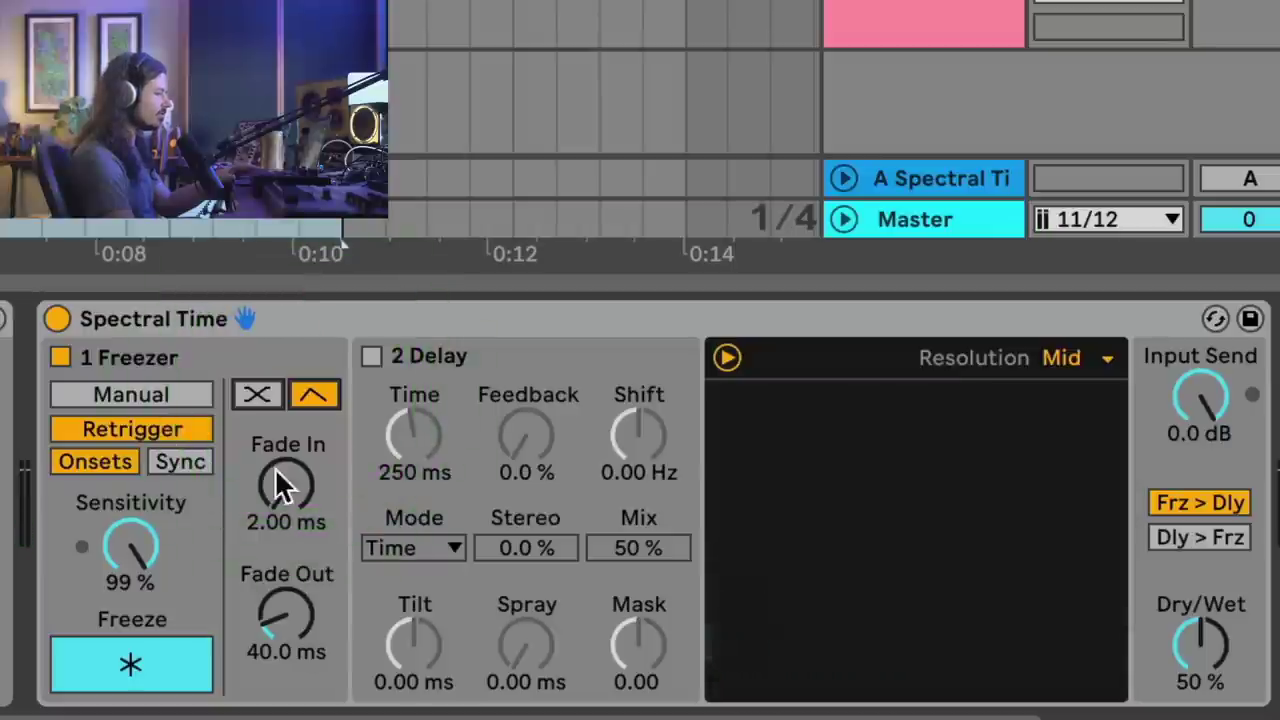
pyautogui.moveTo(300, 610); pyautogui.dragTo(300, 560)
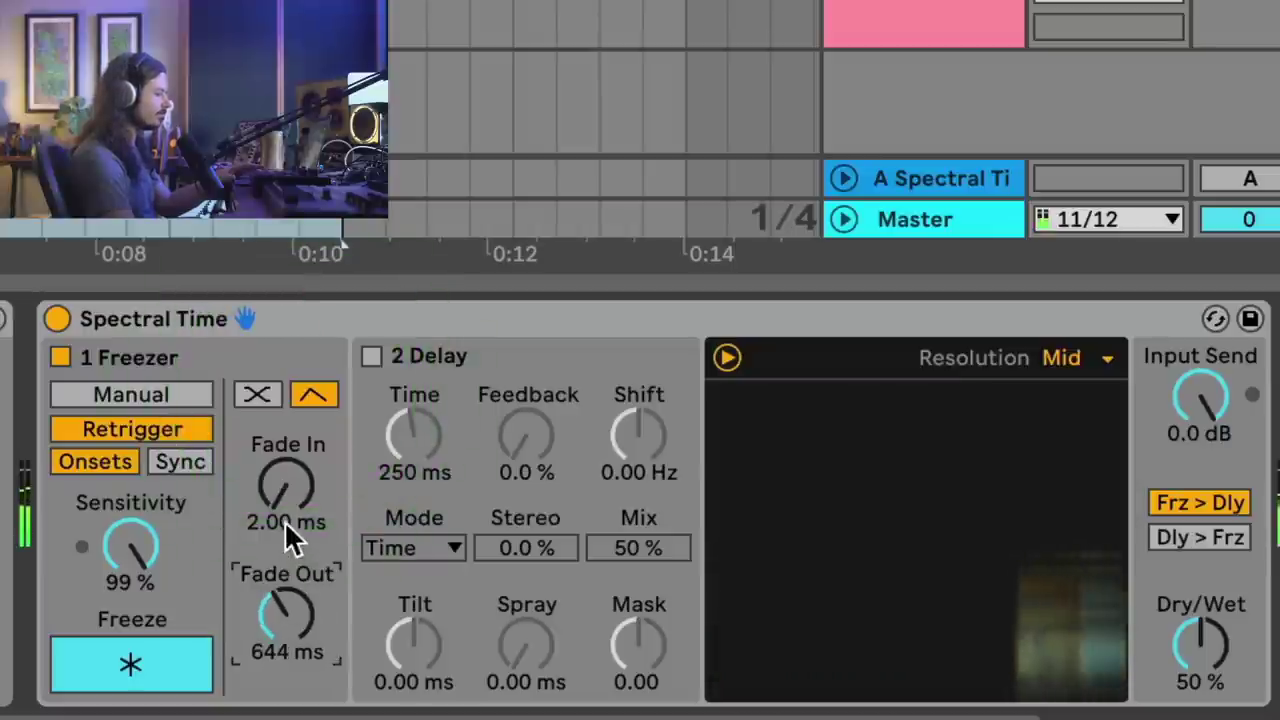
pyautogui.moveTo(282, 515); pyautogui.dragTo(282, 480)
pyautogui.moveTo(300, 571)
pyautogui.mouseDown()
pyautogui.moveTo(300, 545)
pyautogui.moveTo(295, 563)
pyautogui.mouseUp()
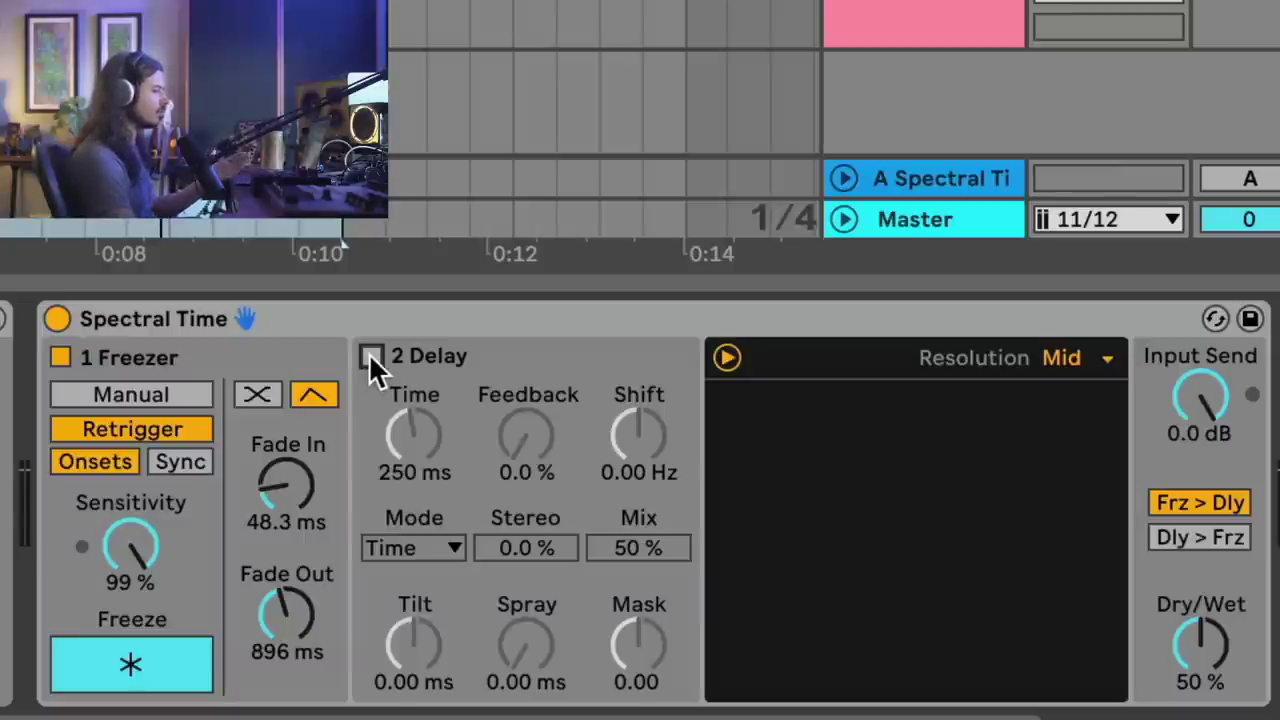
# - Turn the Freezer off and enable the Delay with Time 41.2 ms, Feedback 52 % and Spray 153 ms
pyautogui.click(61, 358)
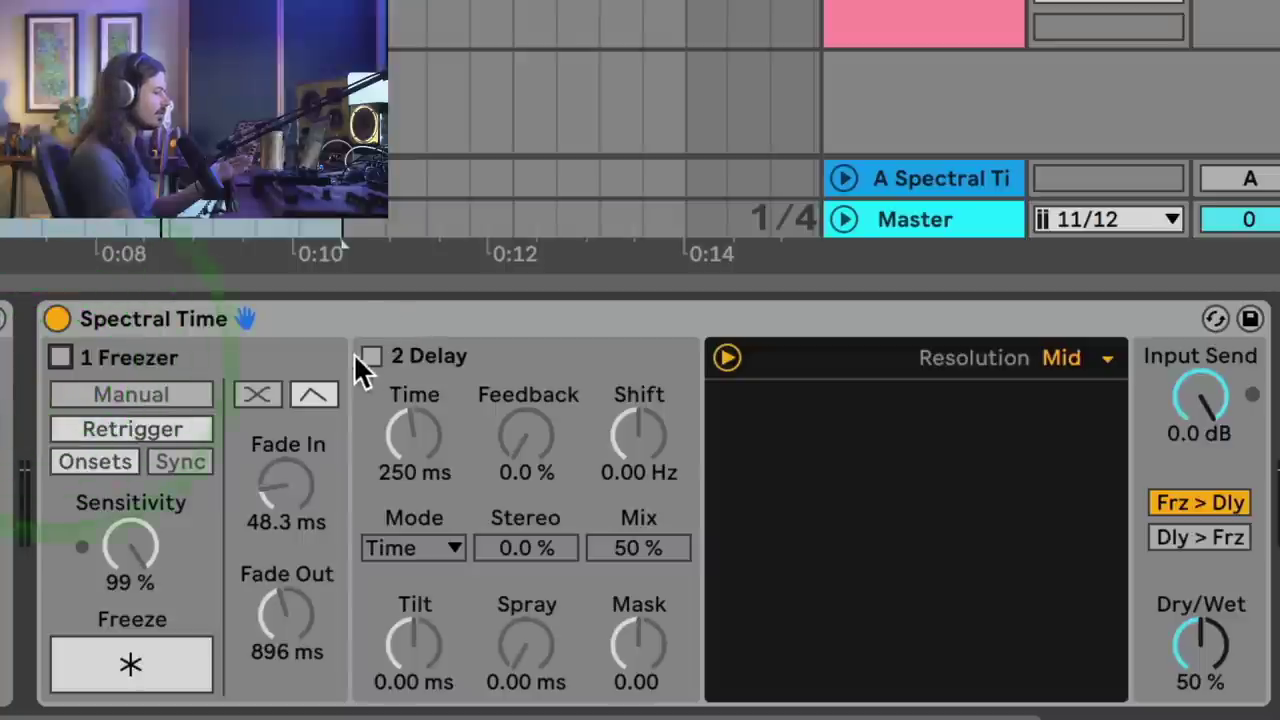
pyautogui.click(370, 357)
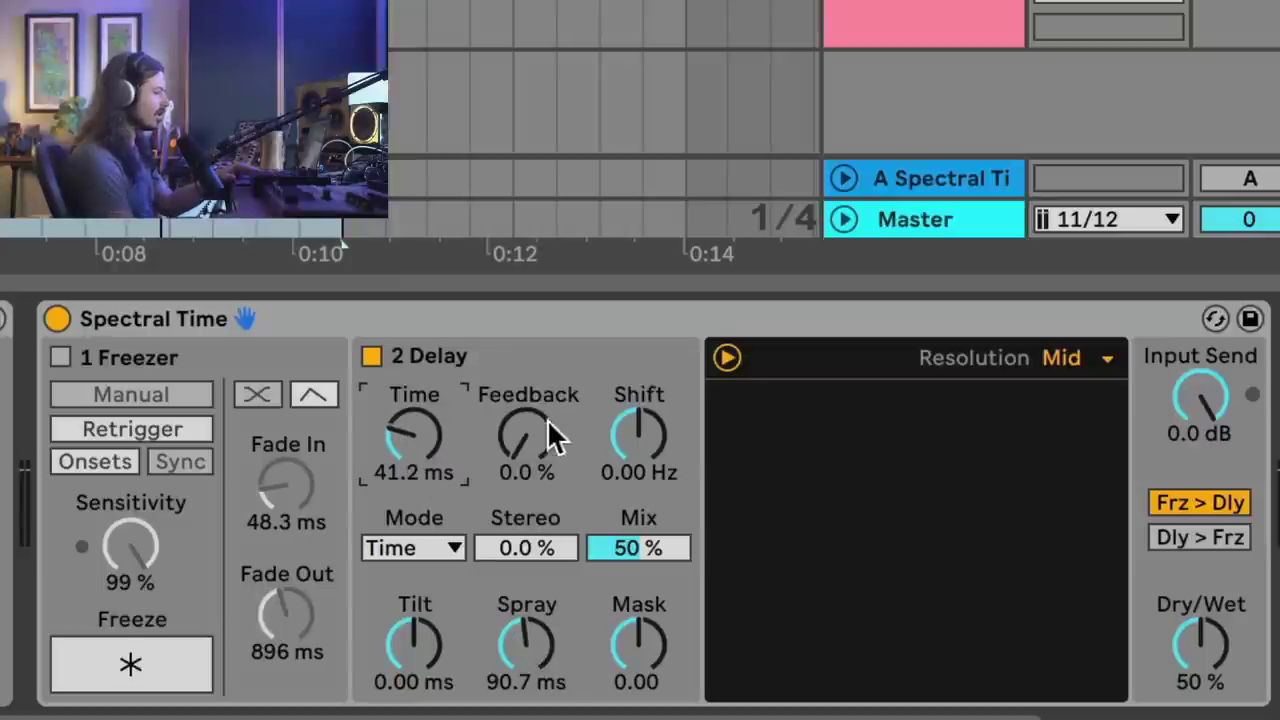
pyautogui.moveTo(550, 432); pyautogui.dragTo(550, 392)
pyautogui.moveTo(527, 640); pyautogui.dragTo(527, 620)
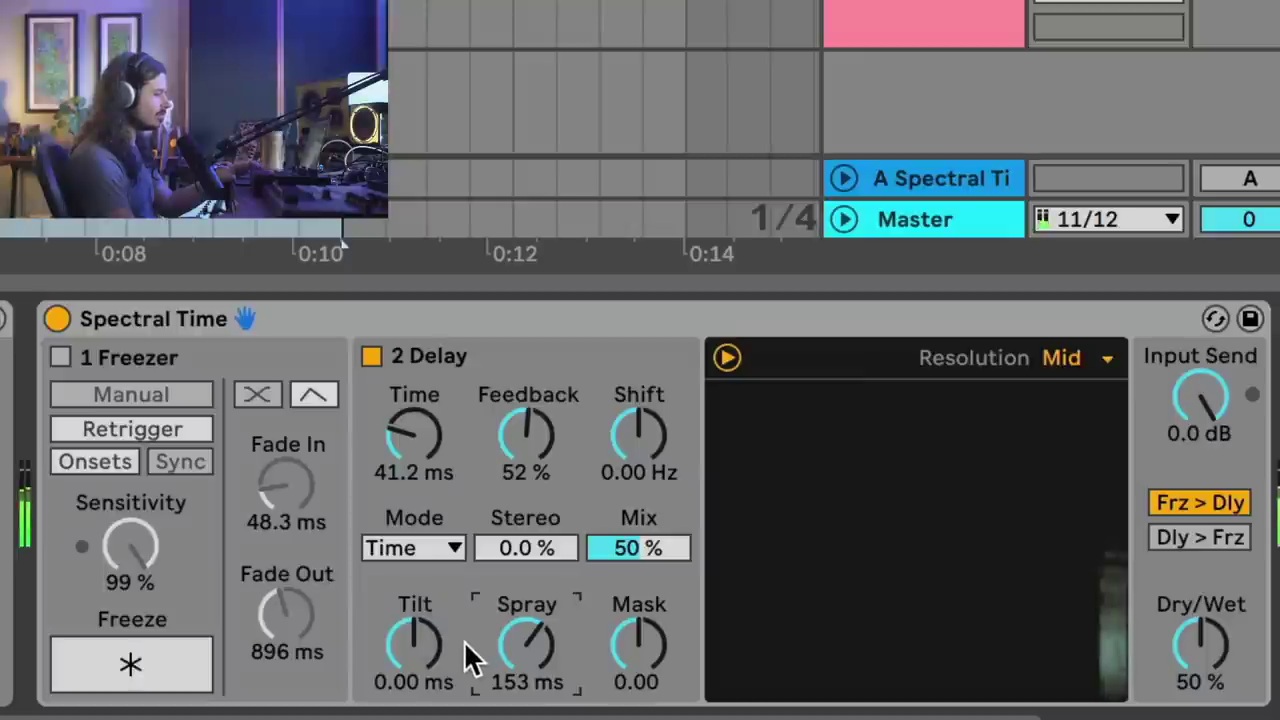
# - Set the Delay's Tilt to -240 ms and Mix to 100 %, and raise the device's Dry/Wet to 100 %
pyautogui.moveTo(418, 643); pyautogui.dragTo(418, 688)
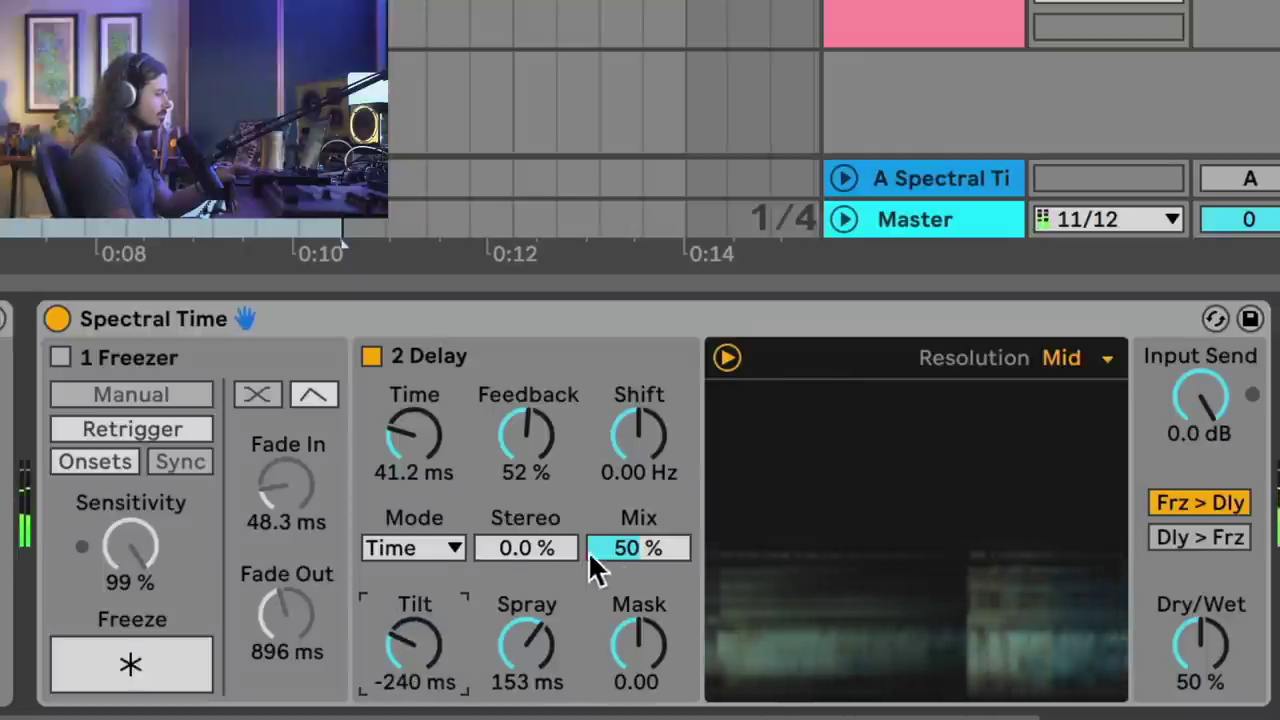
pyautogui.moveTo(600, 553); pyautogui.dragTo(600, 510)
pyautogui.click(634, 640)
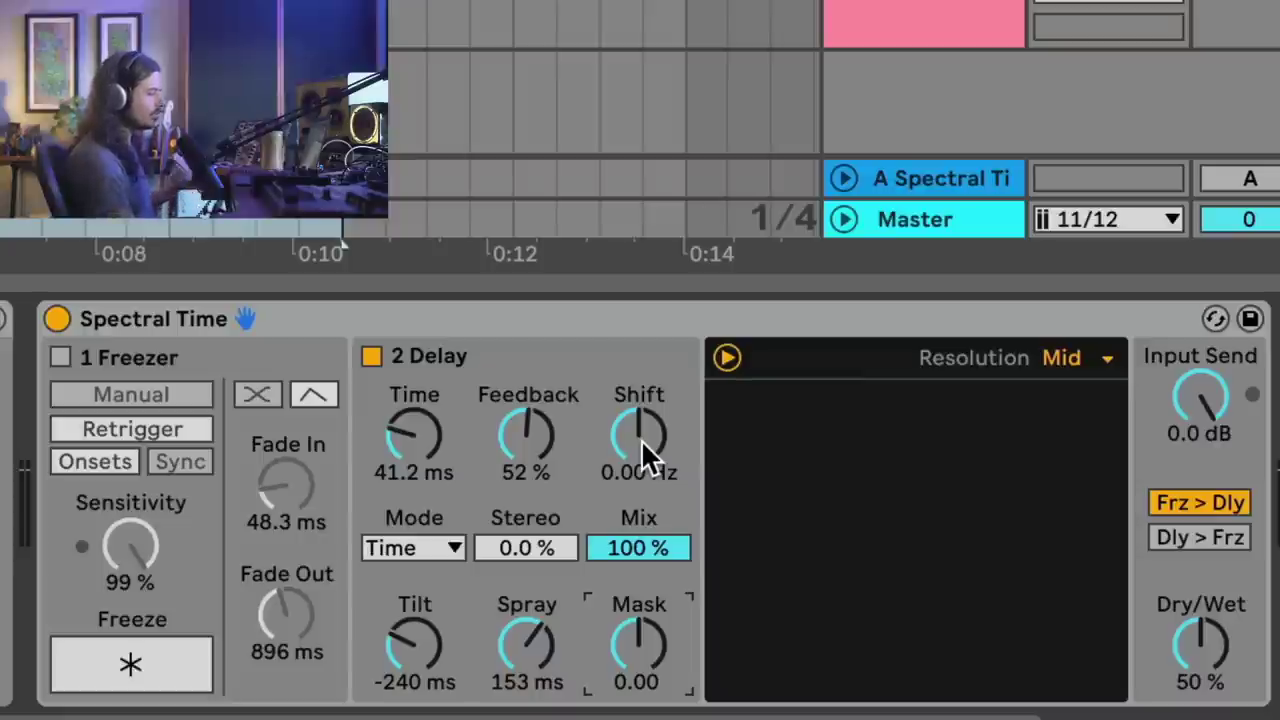
pyautogui.click(1205, 660)
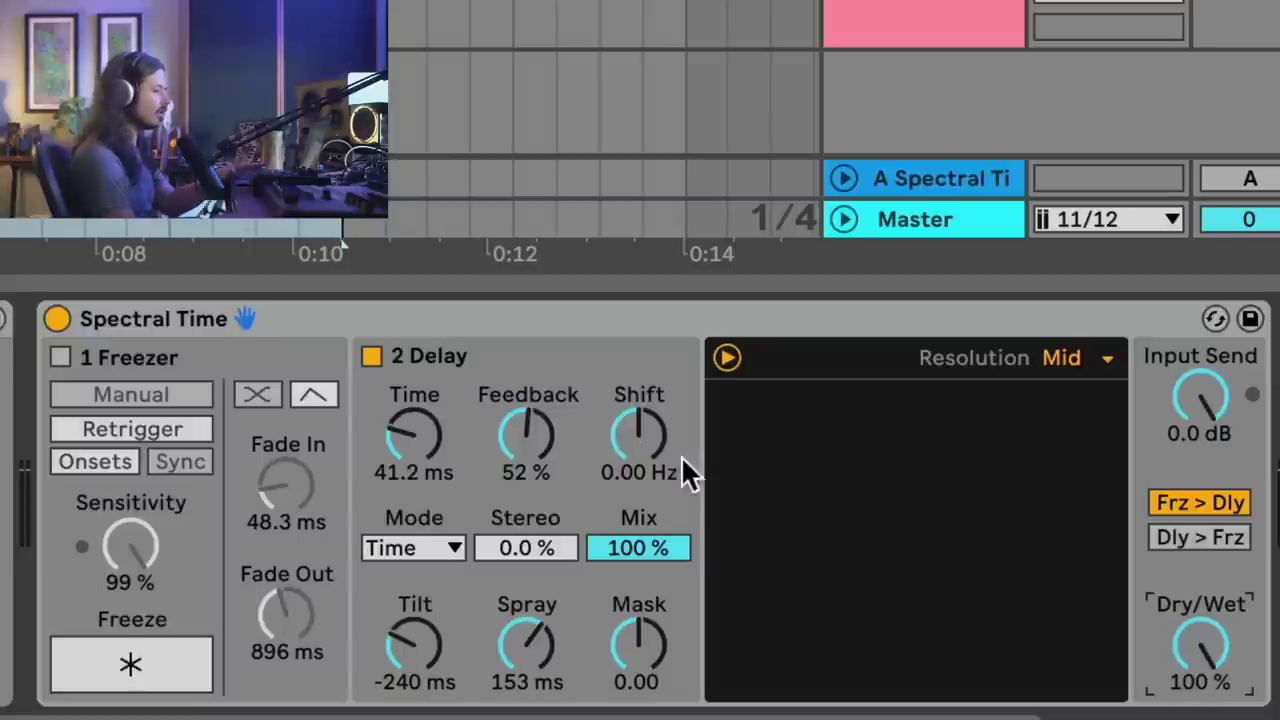
# - Try the Delay's Shift at 1.20 Hz, settle on -2.67 Hz, and set Tilt to -114 ms, Stereo to 44 % and Feedback to 81 %
pyautogui.moveTo(649, 443)
pyautogui.mouseDown()
pyautogui.moveTo(649, 408)
pyautogui.moveTo(649, 440)
pyautogui.mouseUp()
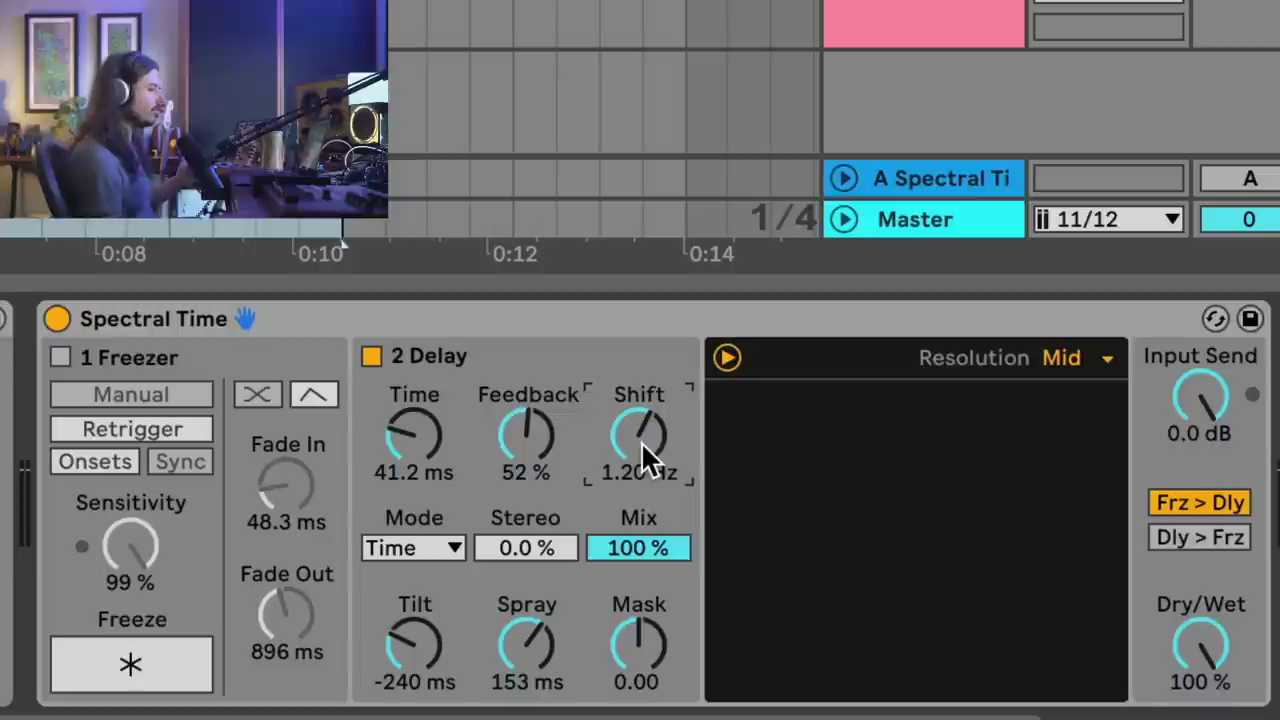
pyautogui.moveTo(641, 441)
pyautogui.mouseDown()
pyautogui.moveTo(643, 475)
pyautogui.moveTo(635, 433)
pyautogui.moveTo(643, 451)
pyautogui.mouseUp()
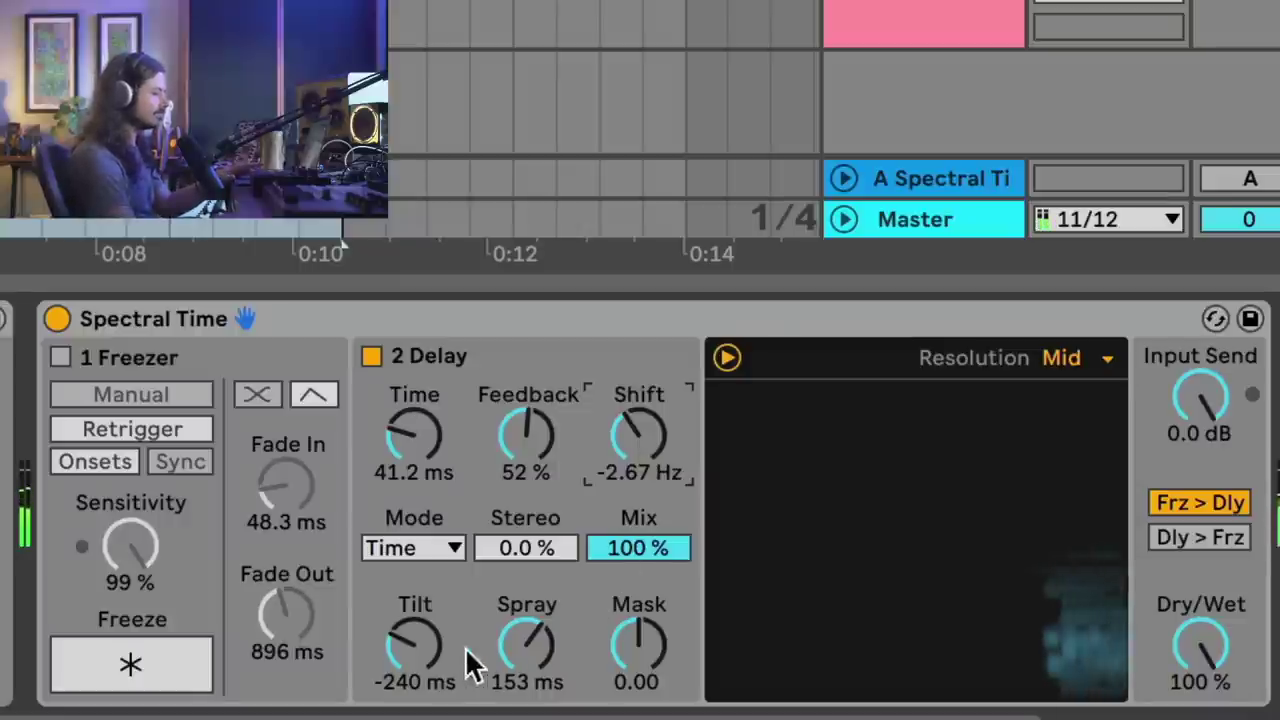
pyautogui.click(430, 650)
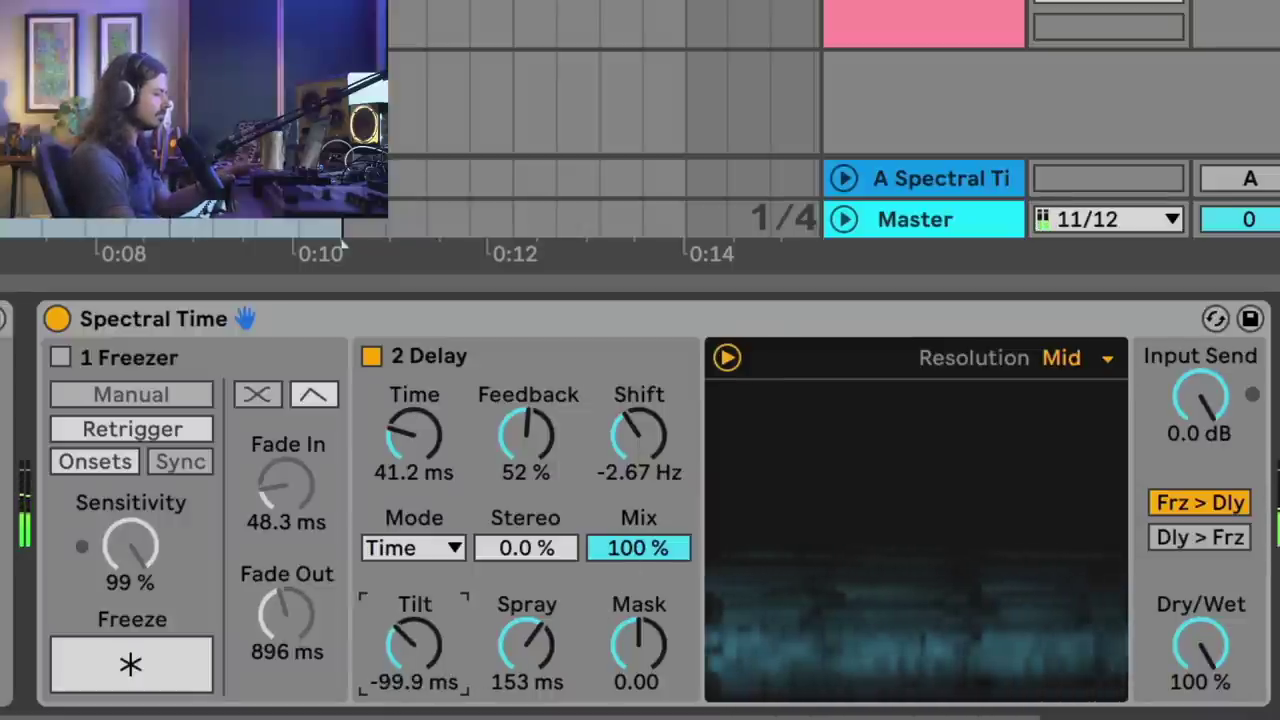
pyautogui.moveTo(508, 543); pyautogui.dragTo(508, 515)
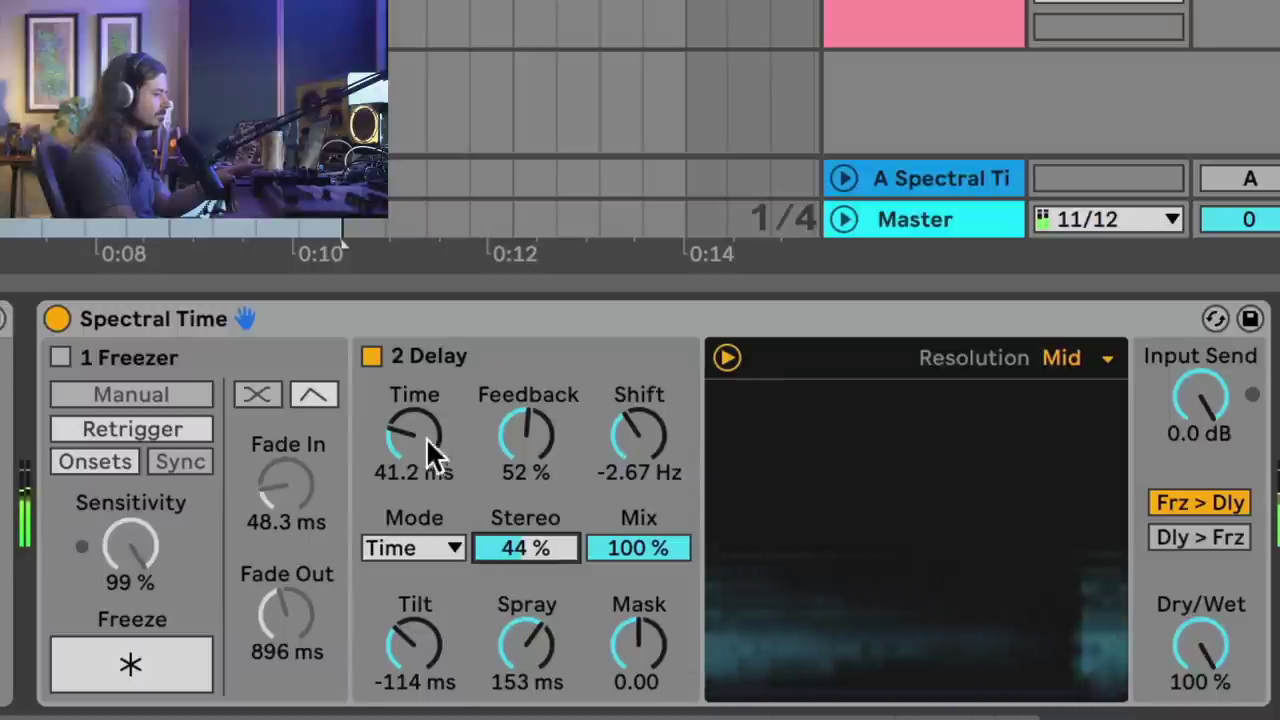
pyautogui.moveTo(527, 435); pyautogui.dragTo(527, 462)
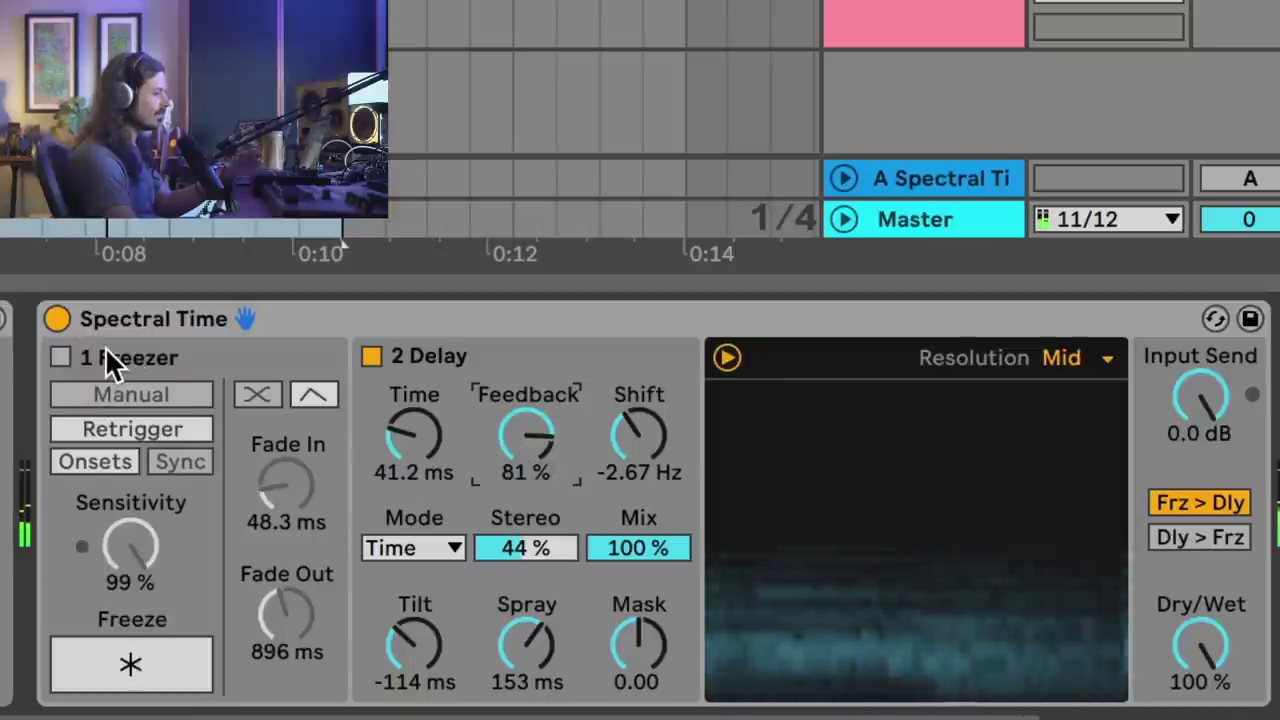
# - Turn the Freezer back on, set the Delay's Mask to -1.00 after trying -0.38, and lower Dry/Wet to 40 %
pyautogui.click(60, 357)
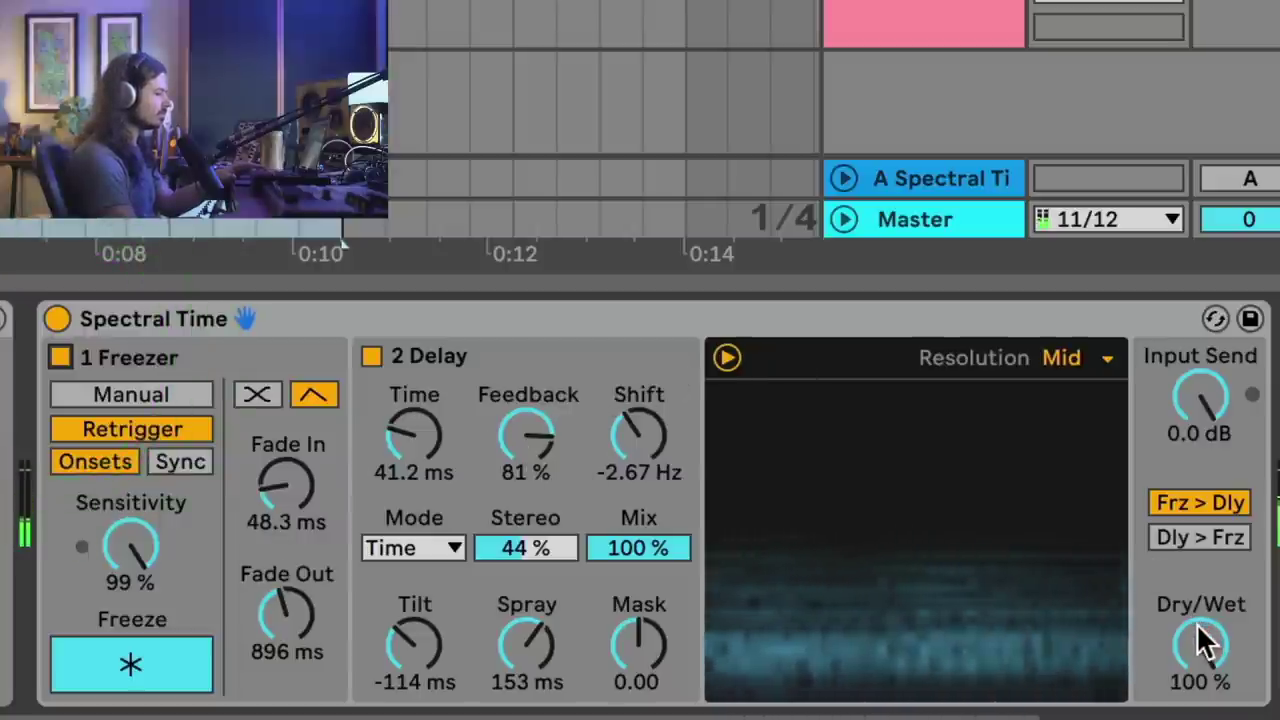
pyautogui.moveTo(1205, 643)
pyautogui.mouseDown()
pyautogui.moveTo(1205, 670)
pyautogui.moveTo(1200, 650)
pyautogui.mouseUp()
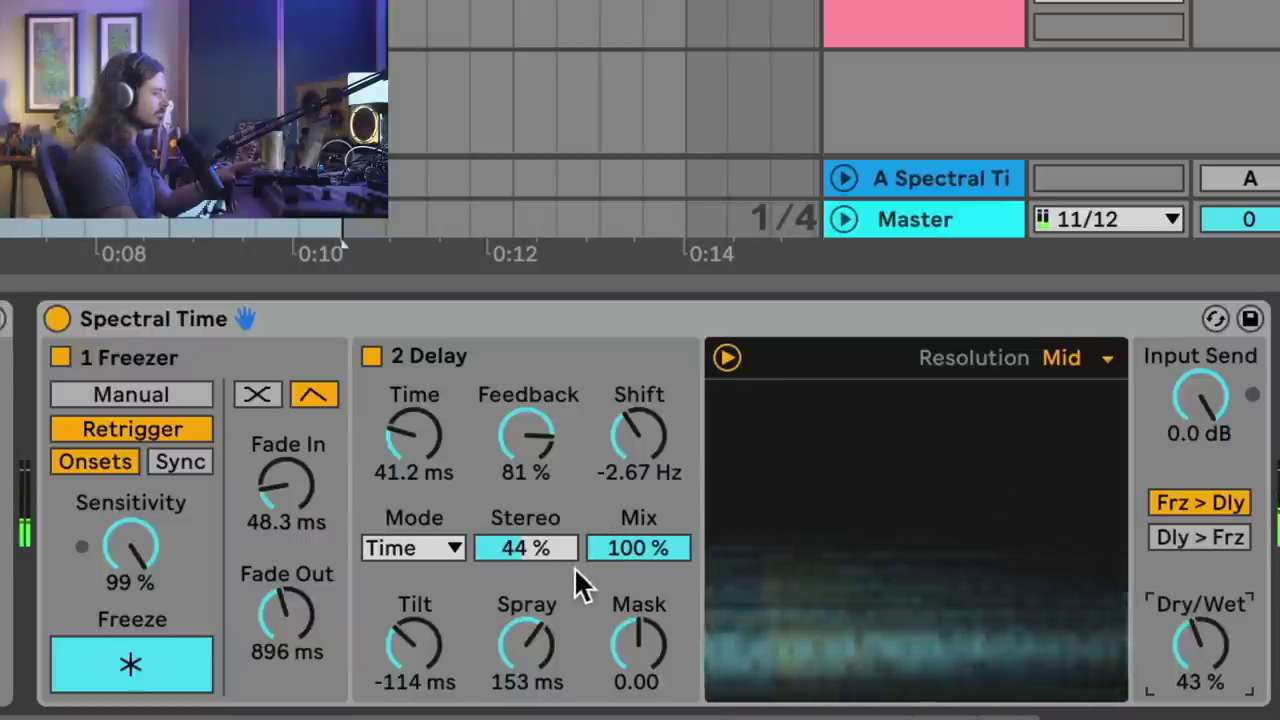
pyautogui.moveTo(610, 664); pyautogui.dragTo(634, 680)
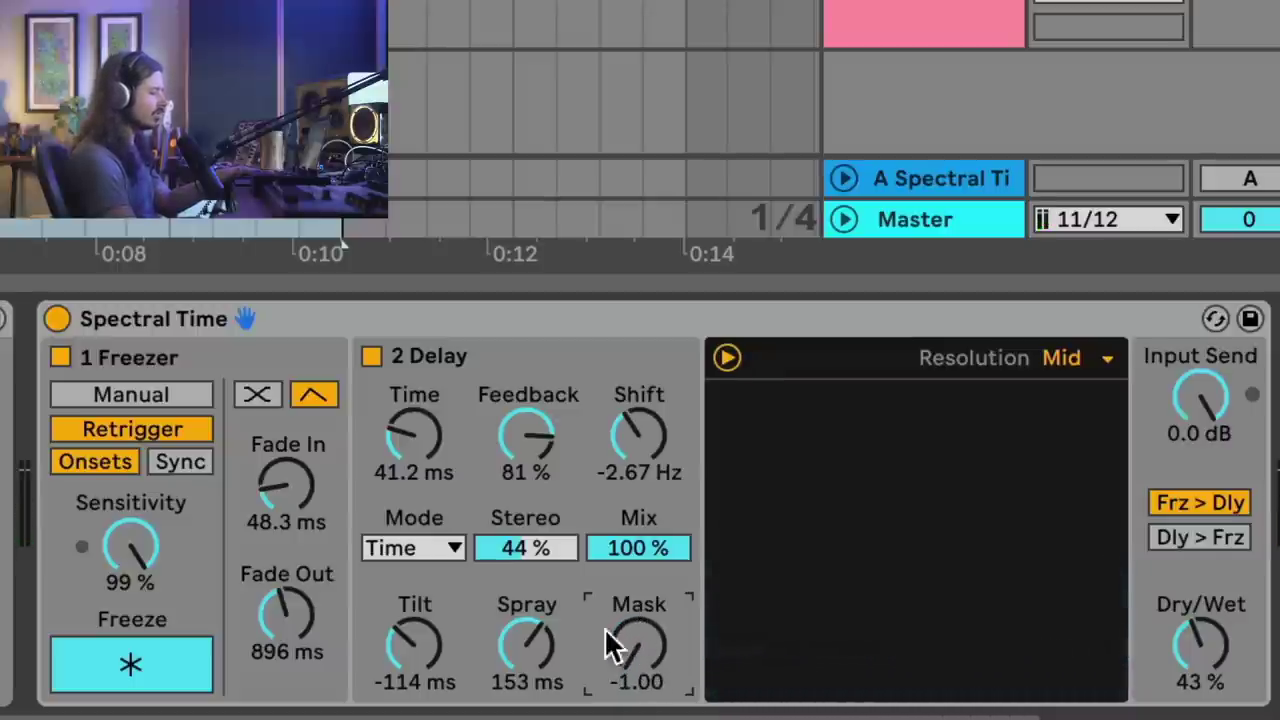
pyautogui.moveTo(613, 660); pyautogui.dragTo(613, 625)
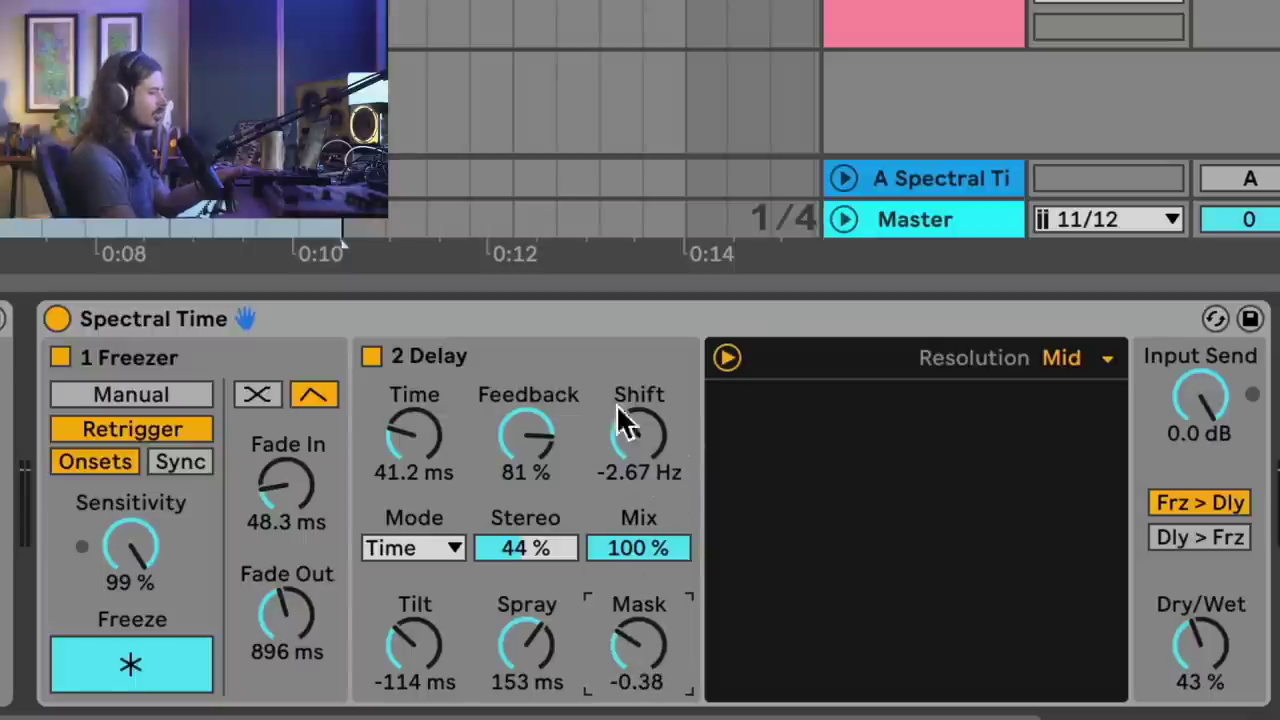
pyautogui.moveTo(638, 645); pyautogui.dragTo(638, 703)
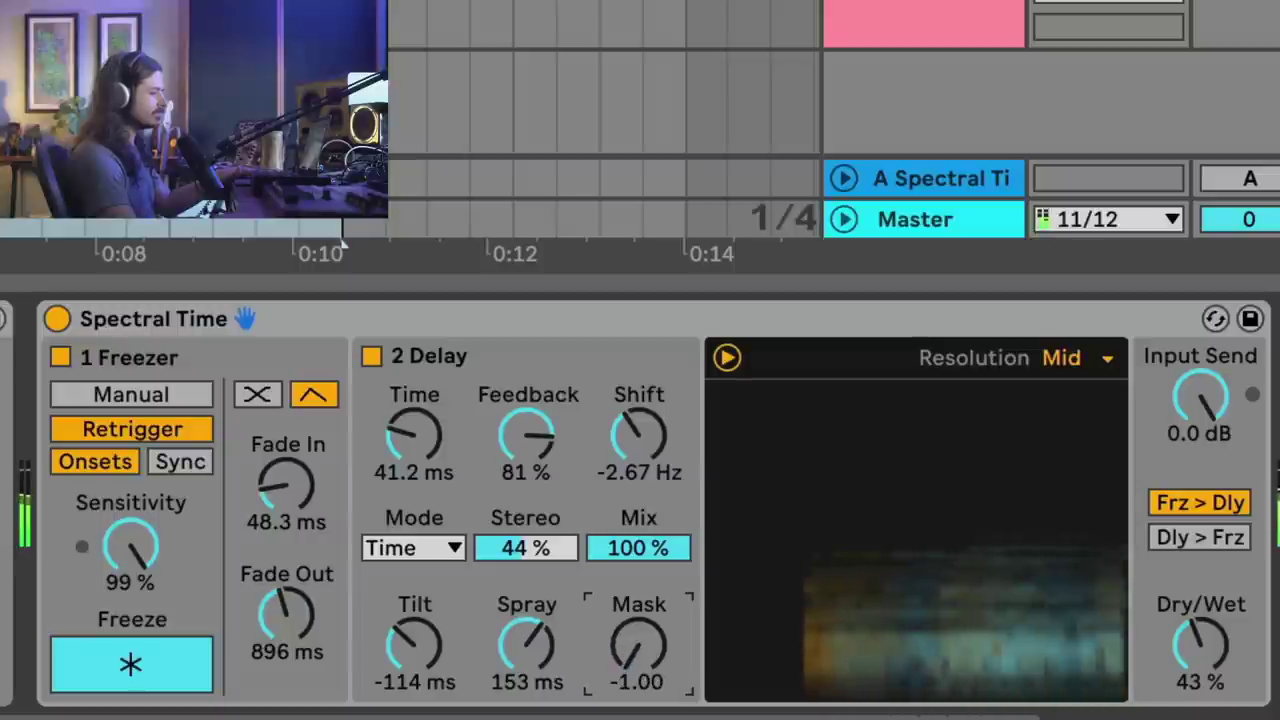
pyautogui.moveTo(1198, 642); pyautogui.dragTo(1200, 680)
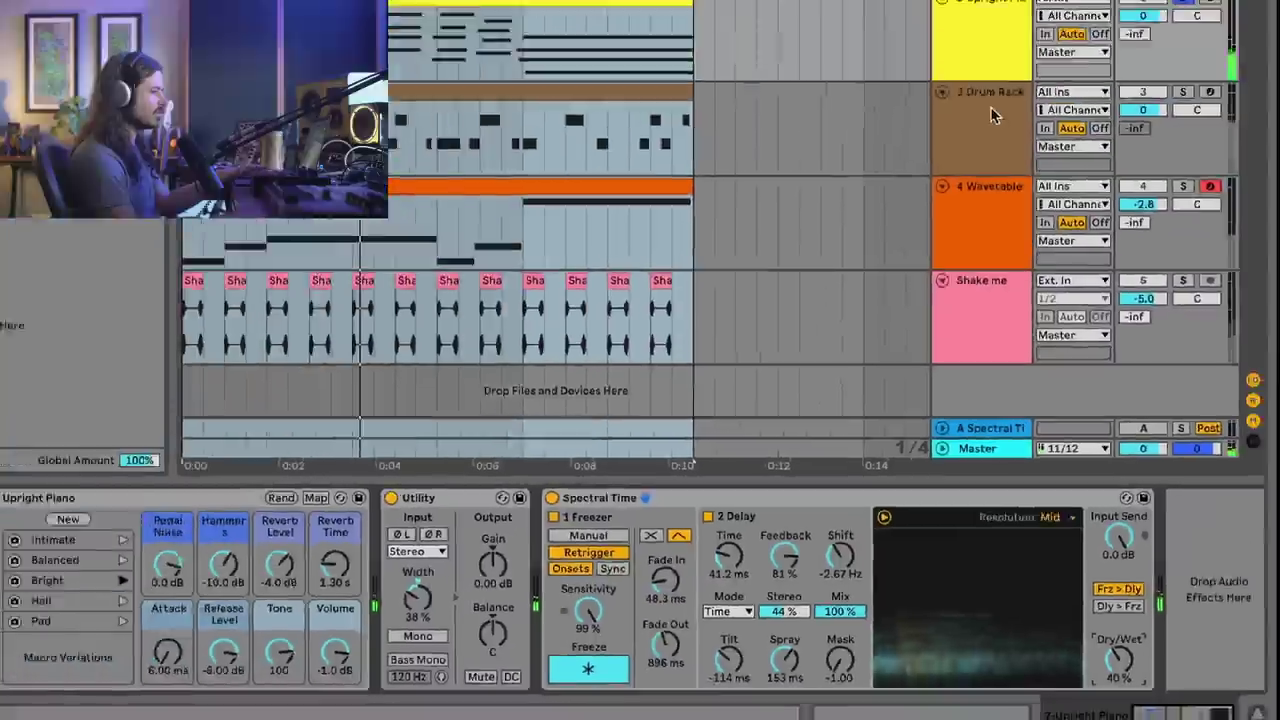
# - Solo the Drum Rack track and play it with its Spectral Time bypassed before switching the device back on
pyautogui.click(1000, 250)
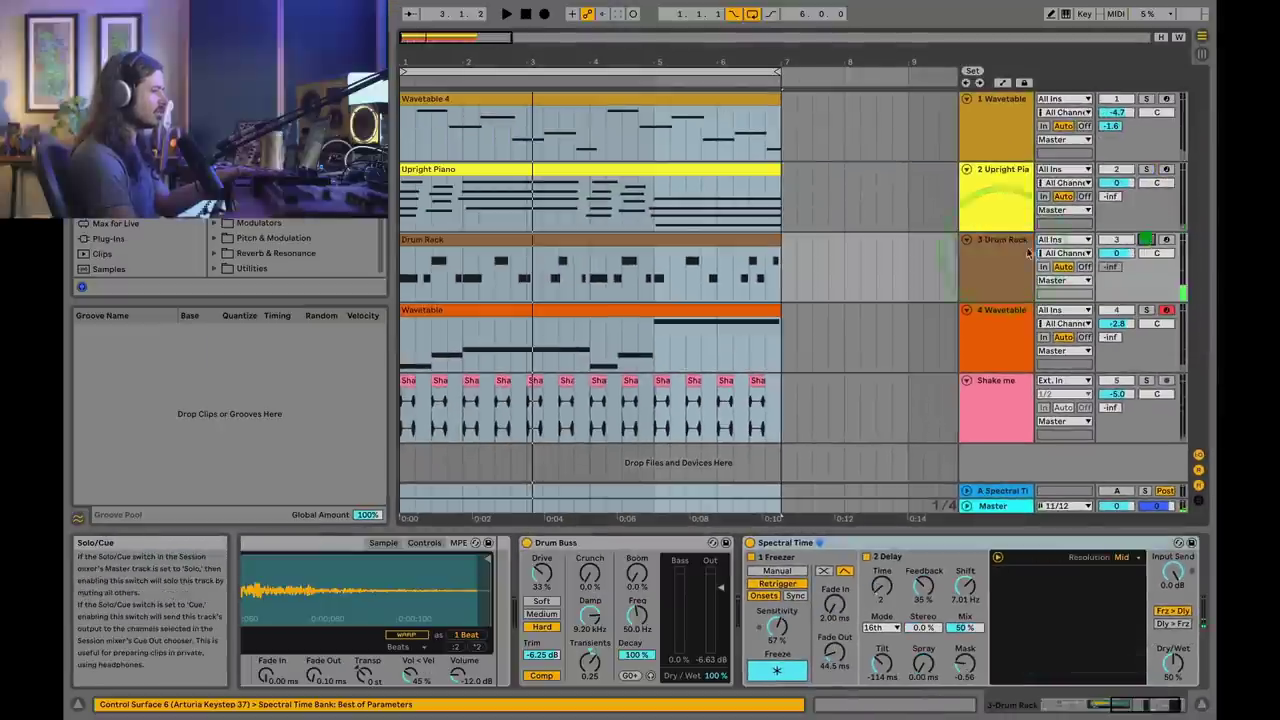
pyautogui.click(1146, 240)
pyautogui.click(751, 543)
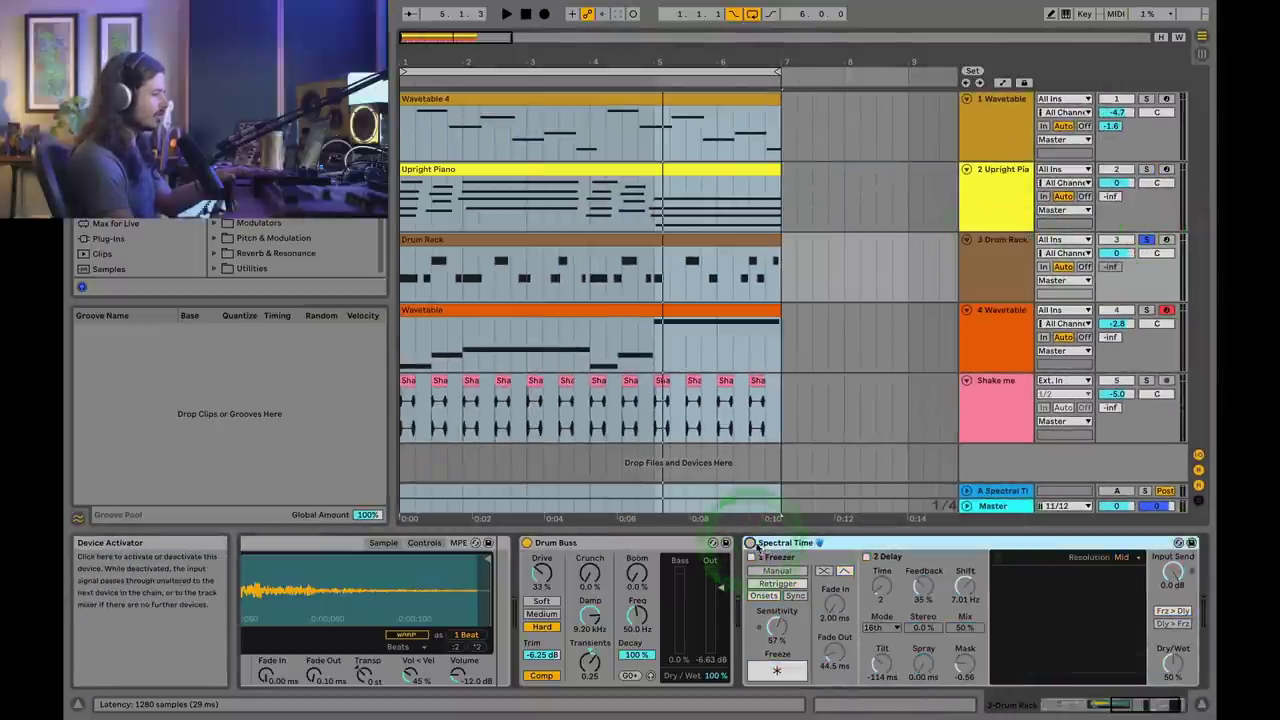
pyautogui.press('space')
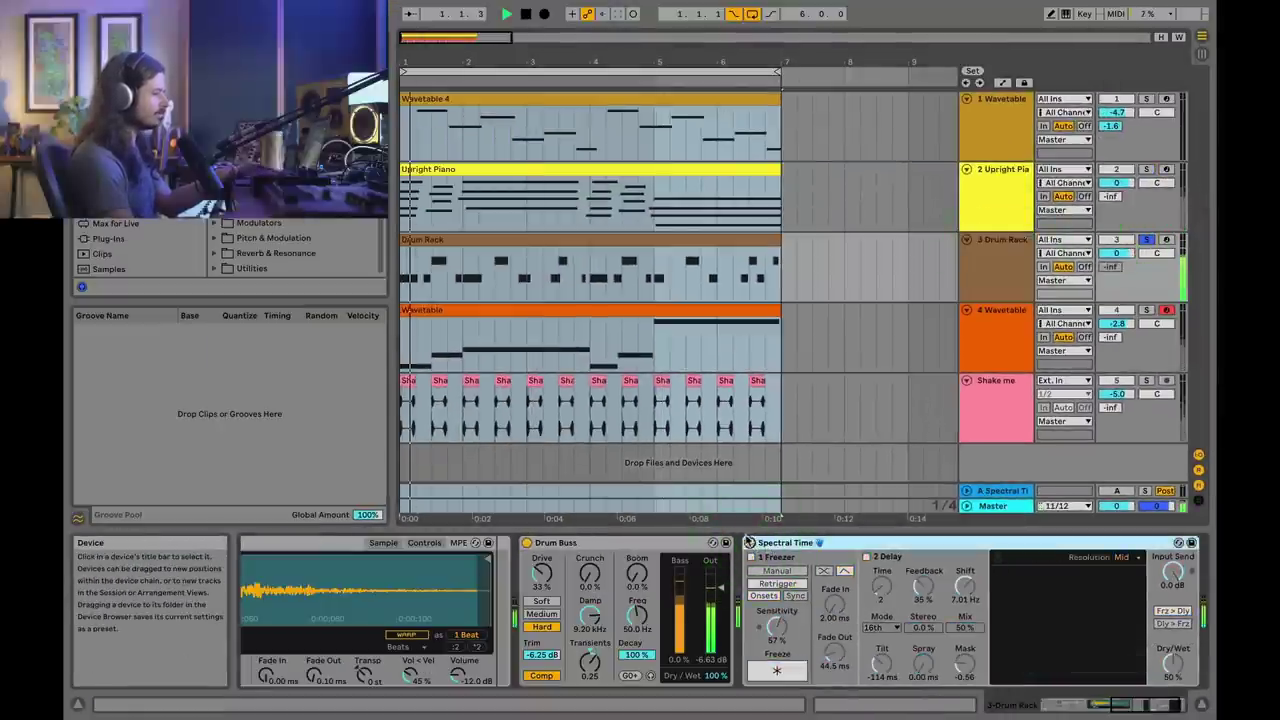
pyautogui.click(751, 543)
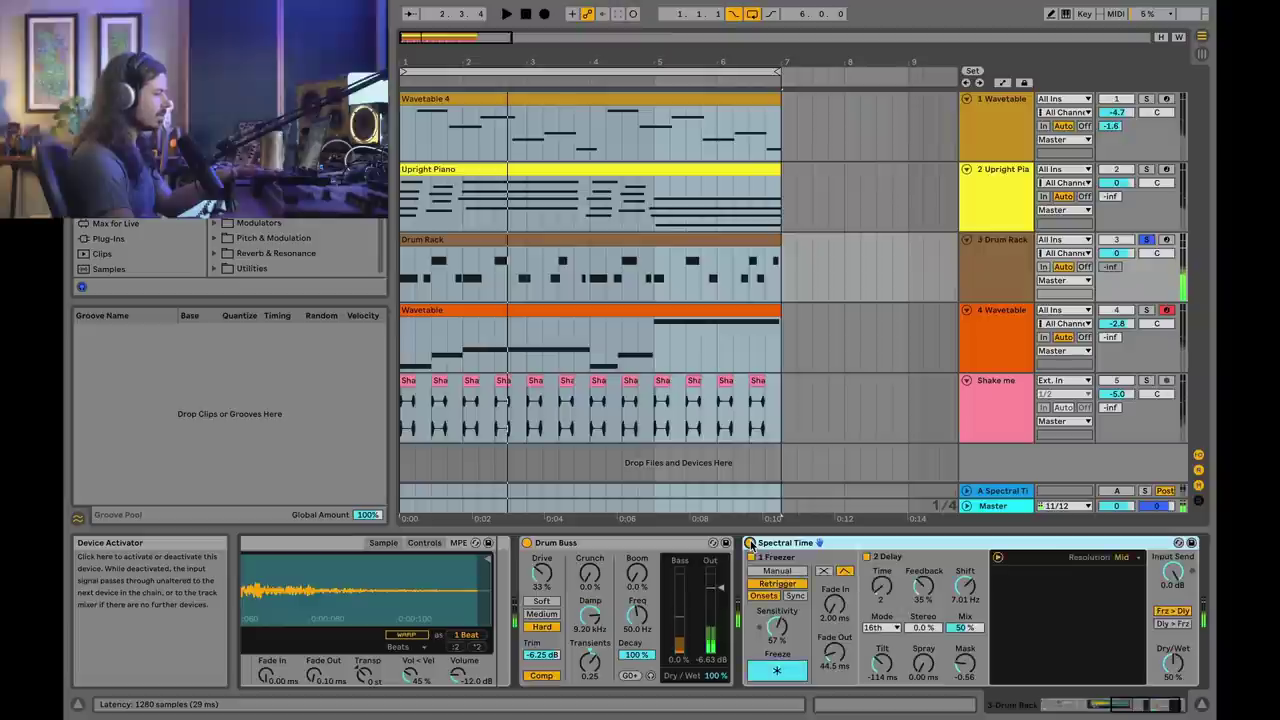
# - Play the drums with Spectral Time on, then replace that device after Drum Buss with a fresh Spectral Time at default settings
pyautogui.press('space')
pyautogui.press('space')
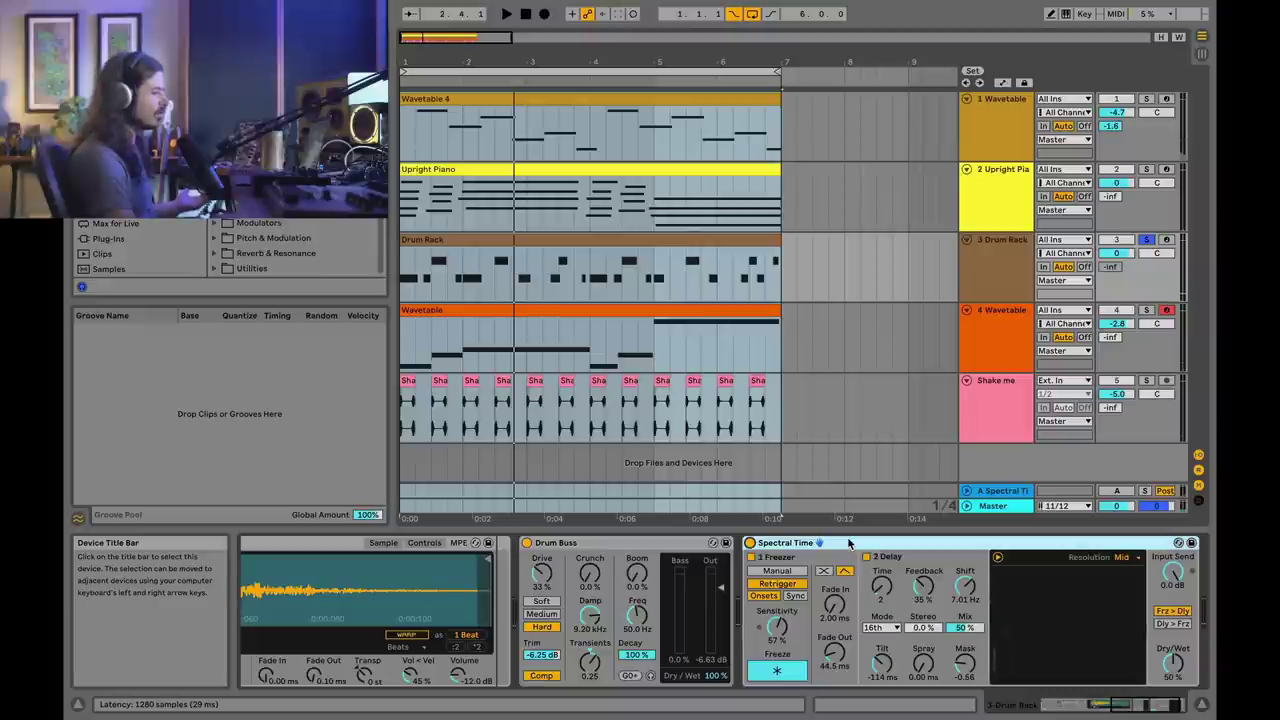
pyautogui.rightClick(850, 543)
pyautogui.click(864, 296)
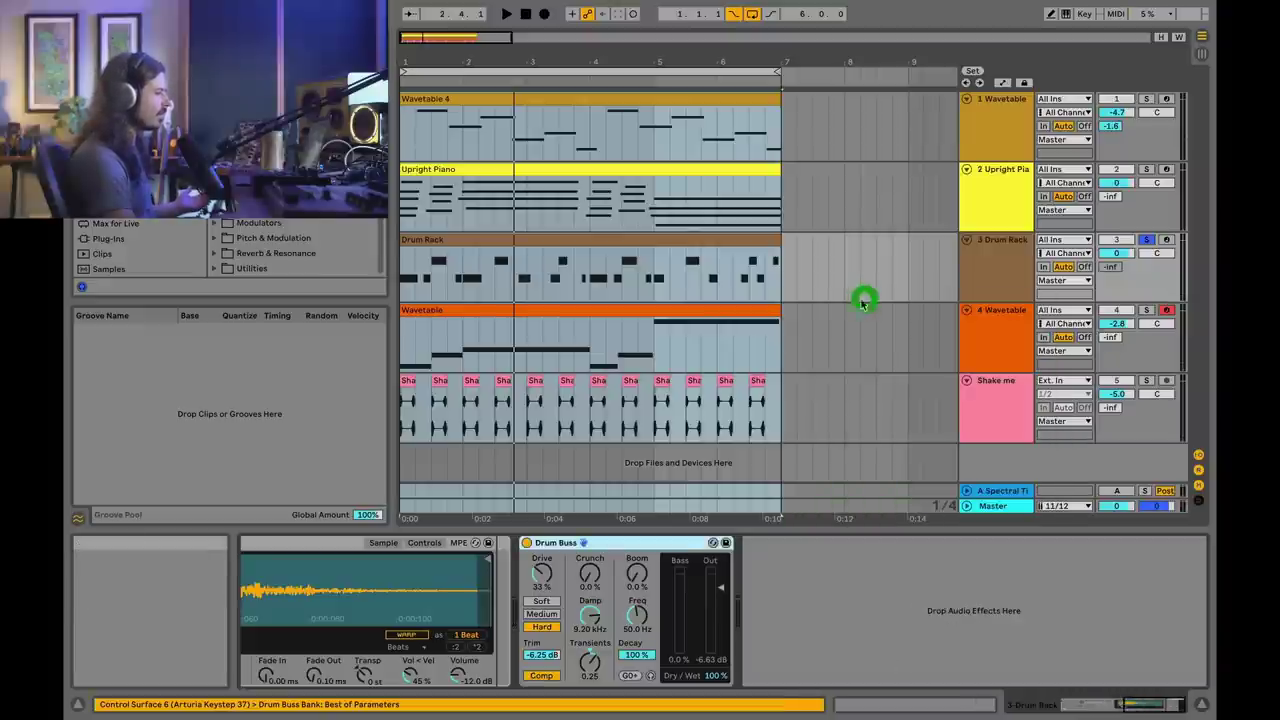
pyautogui.click(566, 279)
pyautogui.press('super+v')
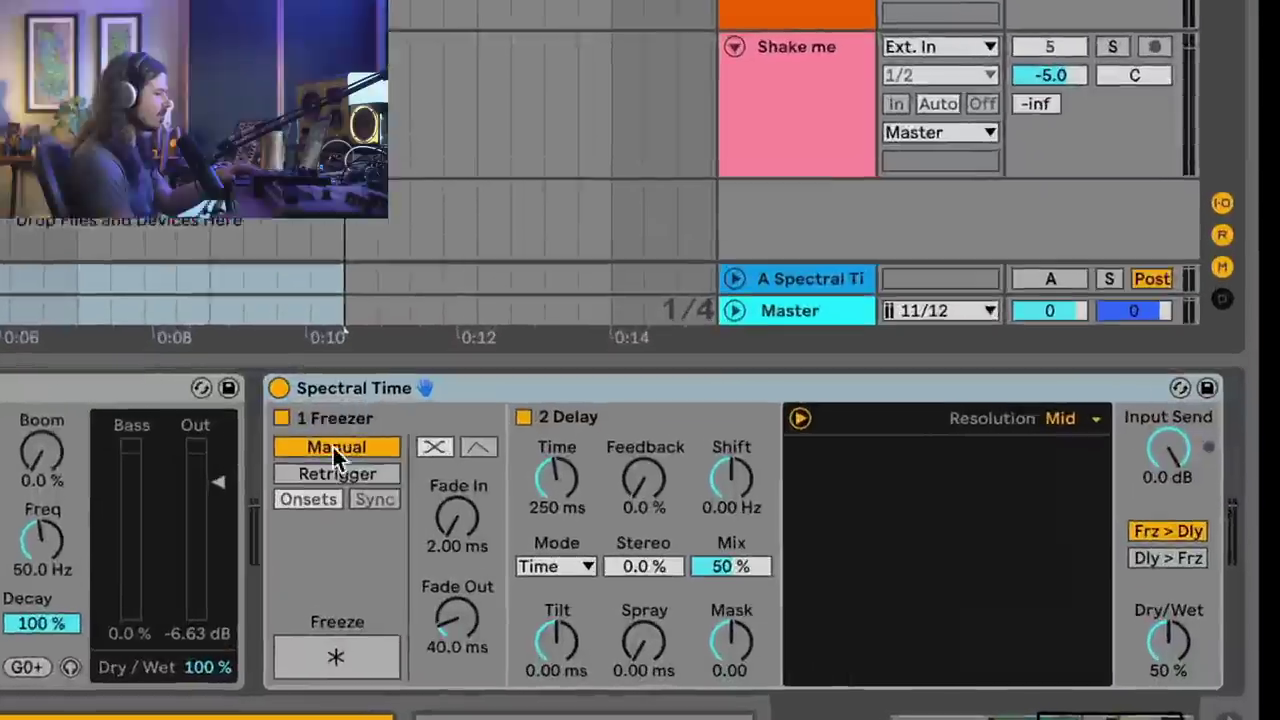
# - Set the Freezer to Retrigger on Onsets with 65 % Sensitivity, turn the Delay off and engage Freeze
pyautogui.click(776, 582)
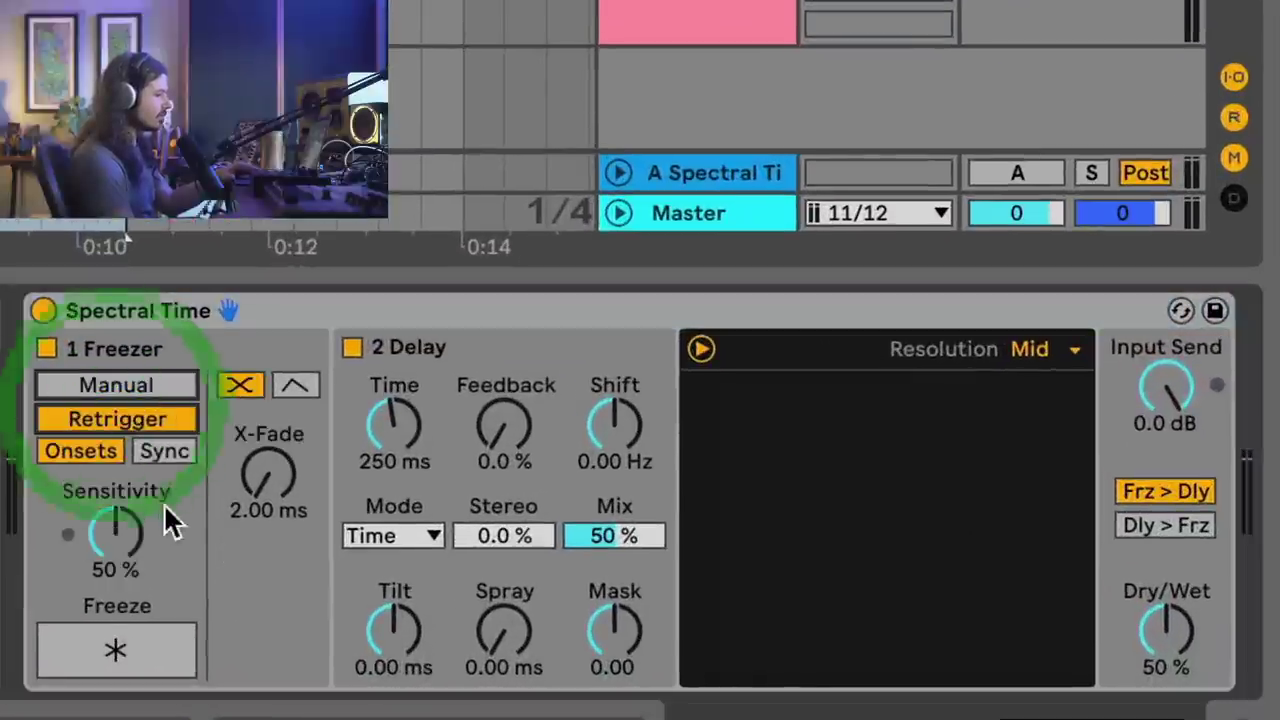
pyautogui.moveTo(121, 547); pyautogui.dragTo(121, 517)
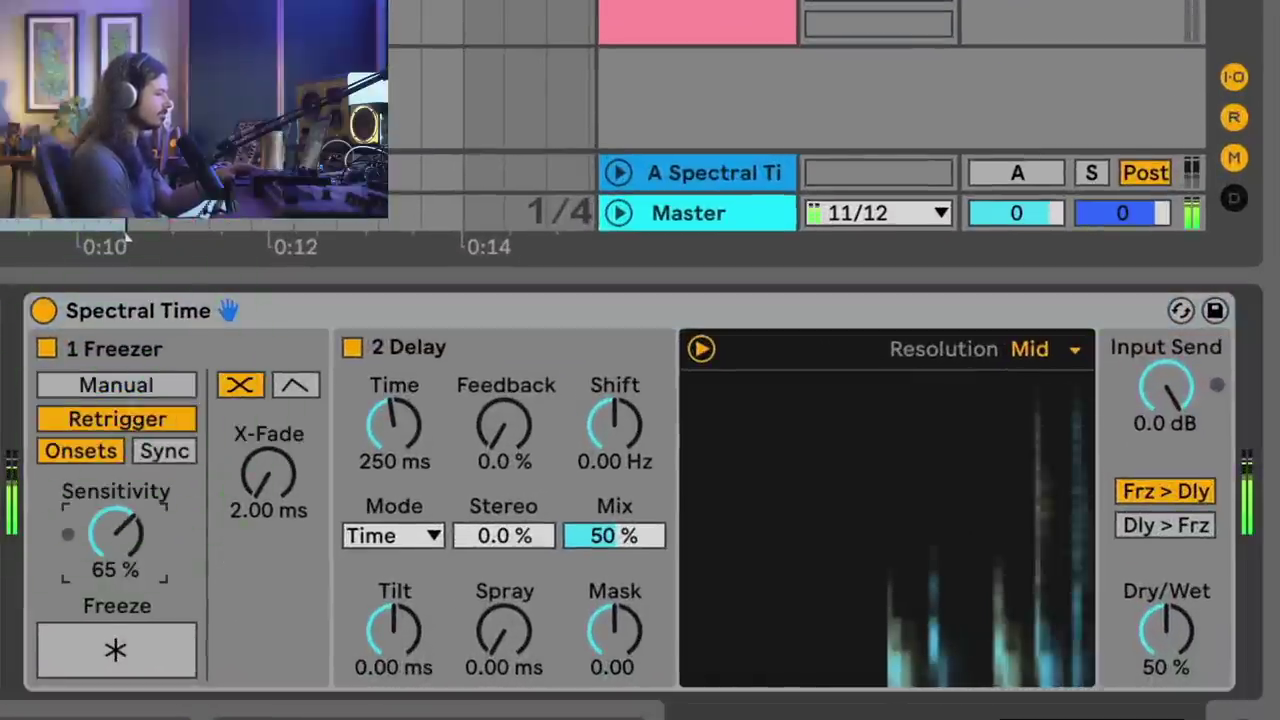
pyautogui.click(352, 347)
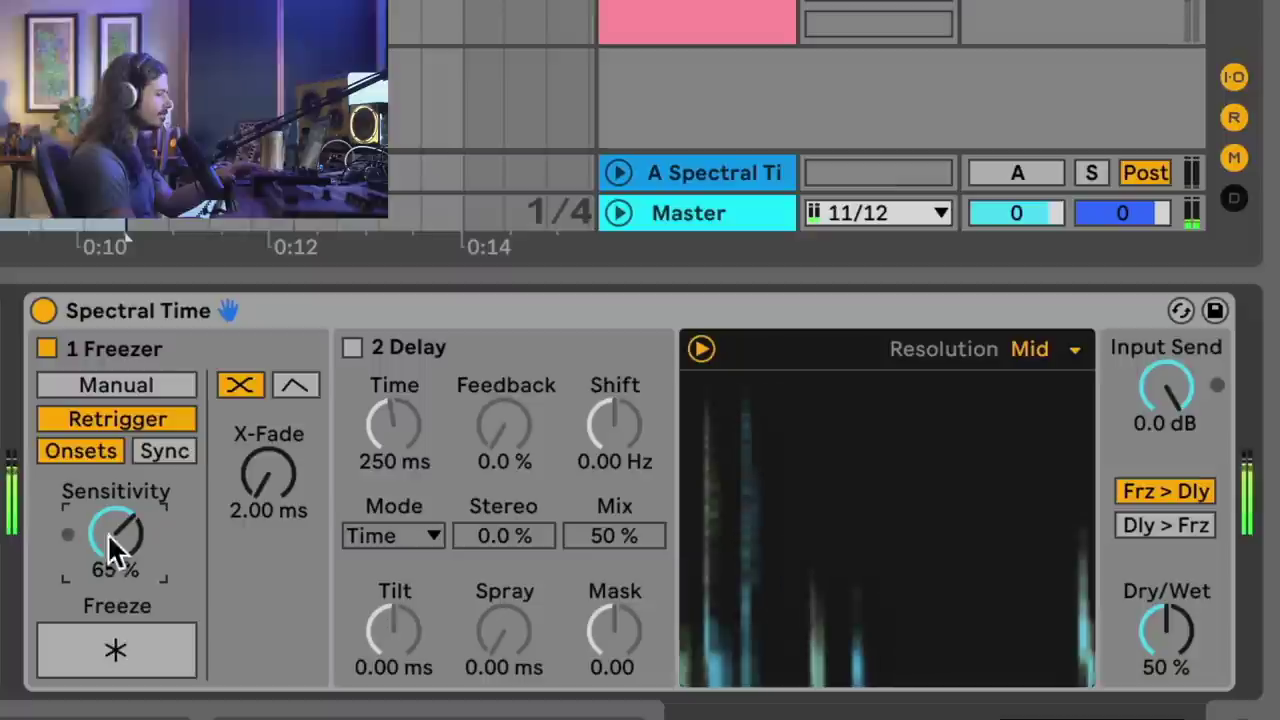
pyautogui.click(116, 630)
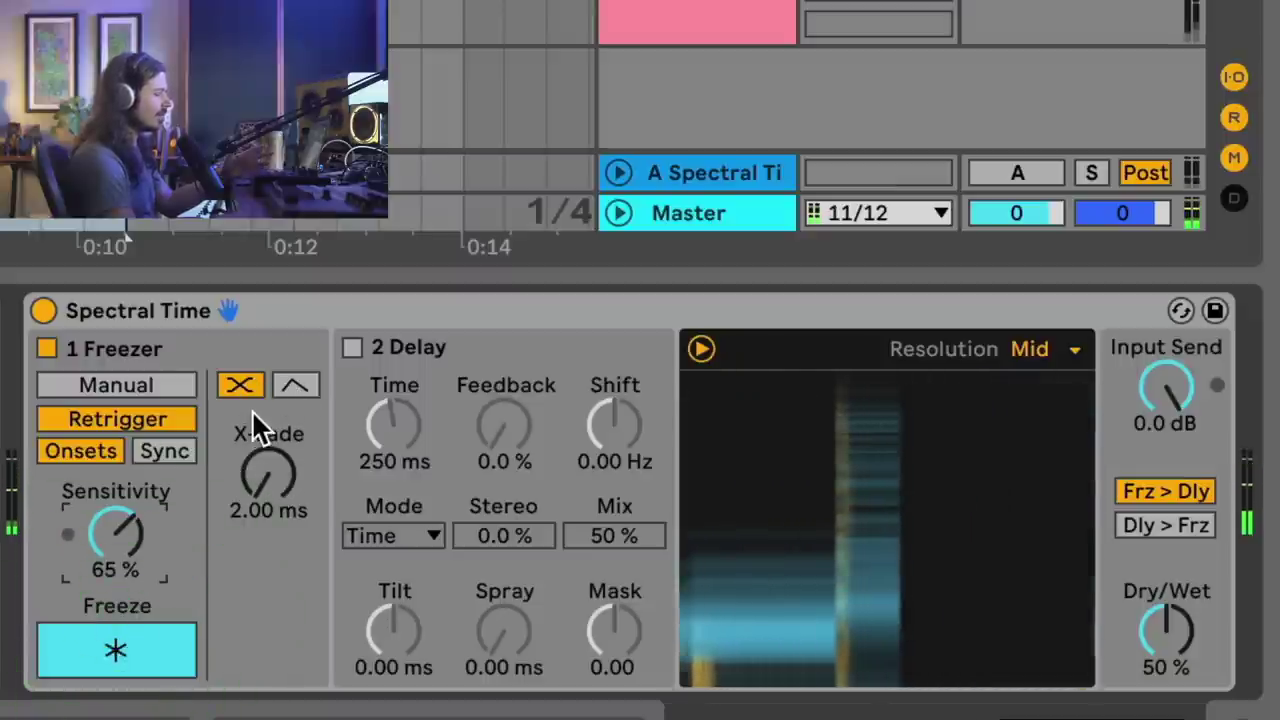
# - Switch the Freezer from crossfade to fade in/out, set Fade Out to 806 ms, and lower the device's Dry/Wet to 20 %
pyautogui.click(295, 386)
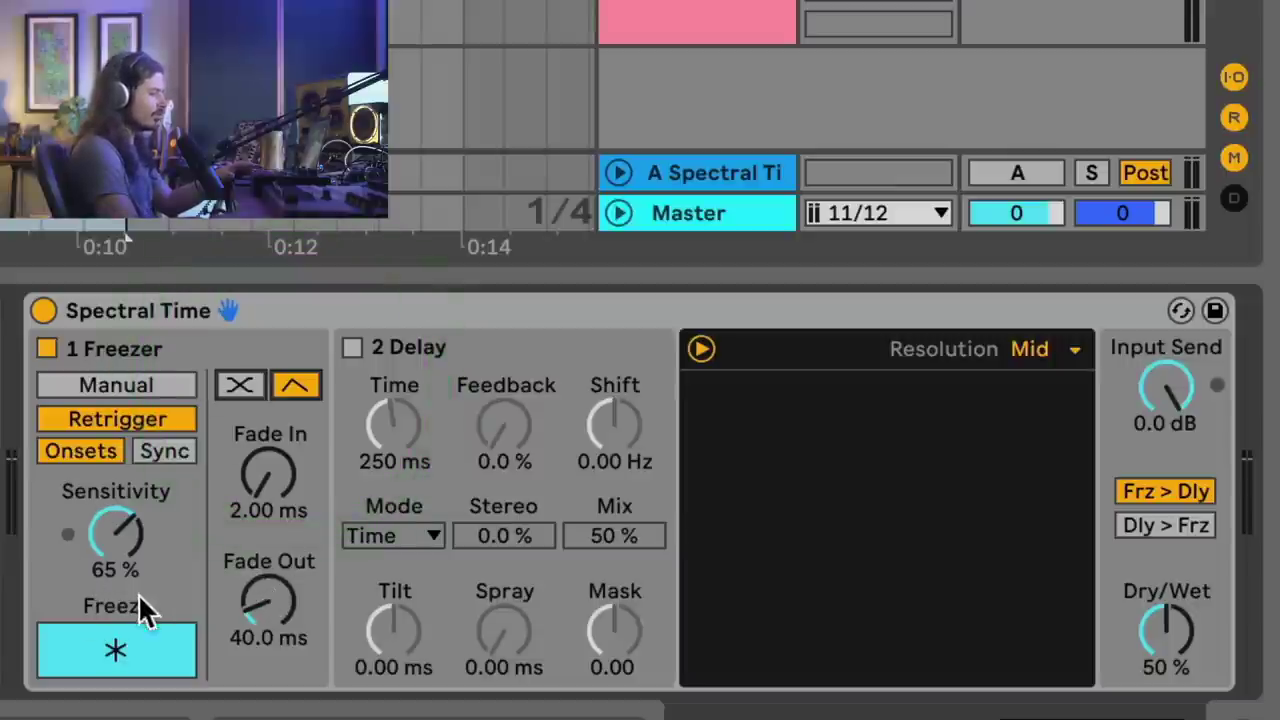
pyautogui.click(240, 385)
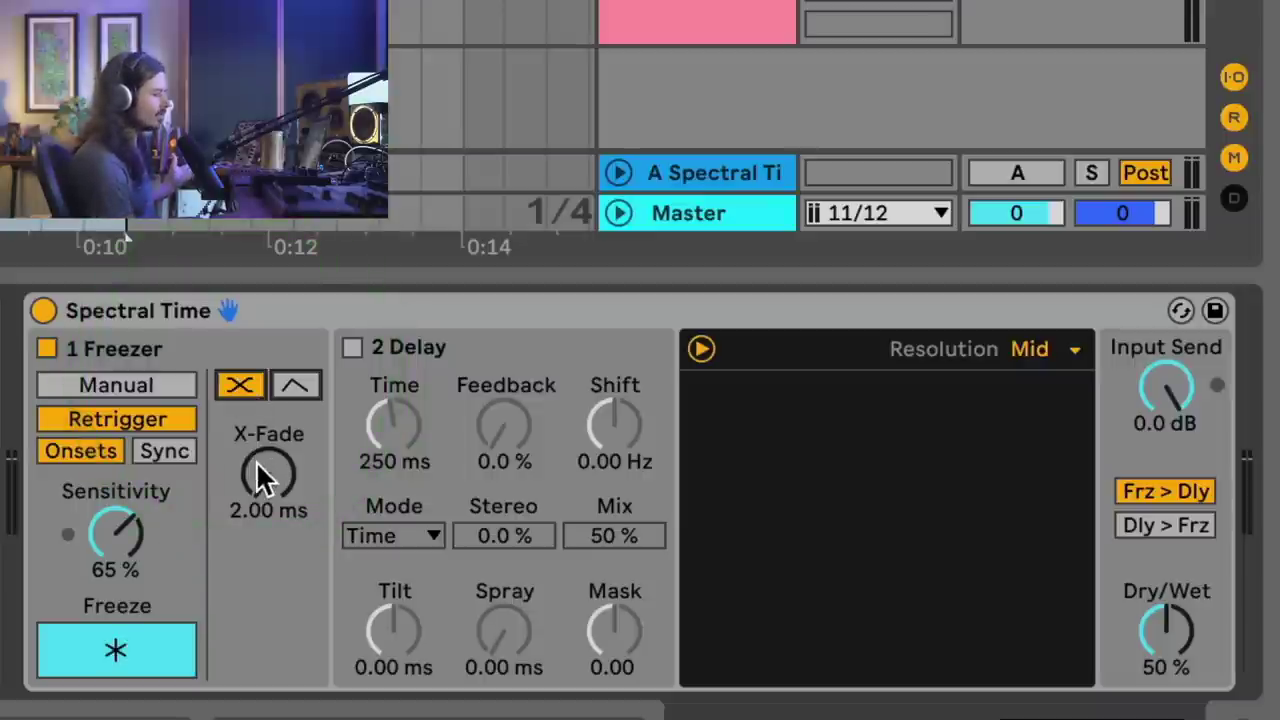
pyautogui.click(295, 385)
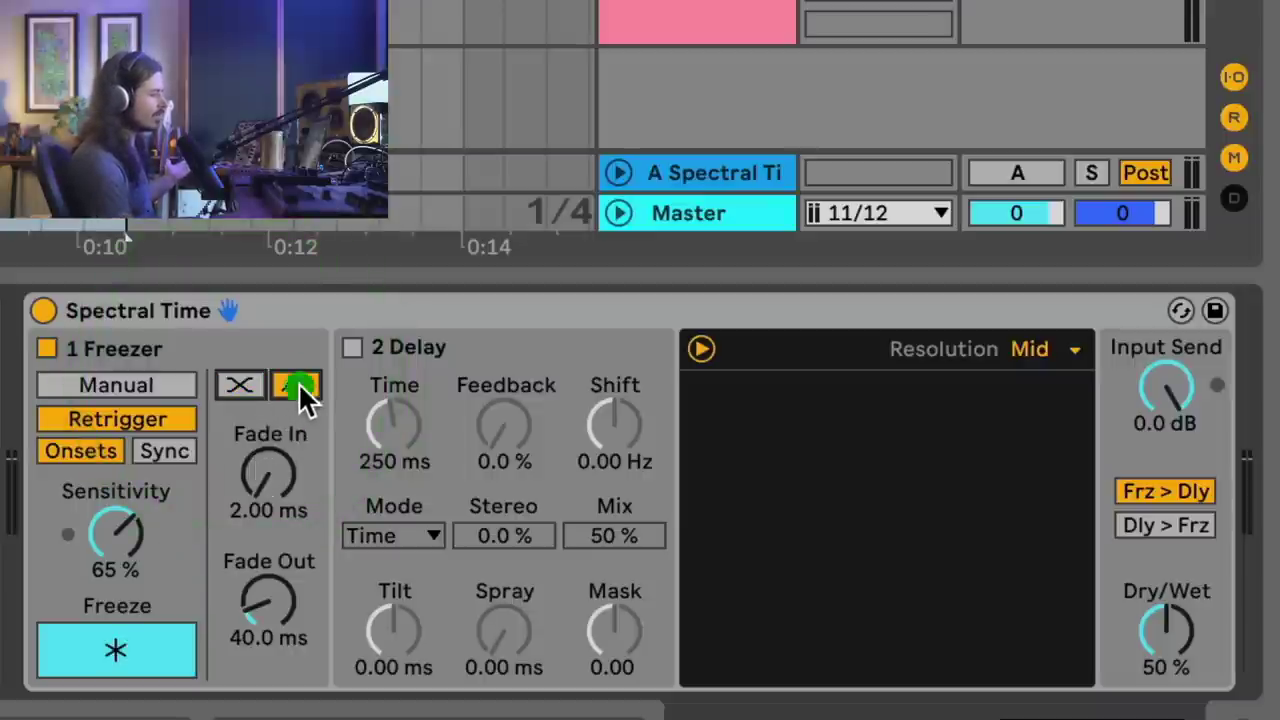
pyautogui.moveTo(269, 505); pyautogui.dragTo(269, 498)
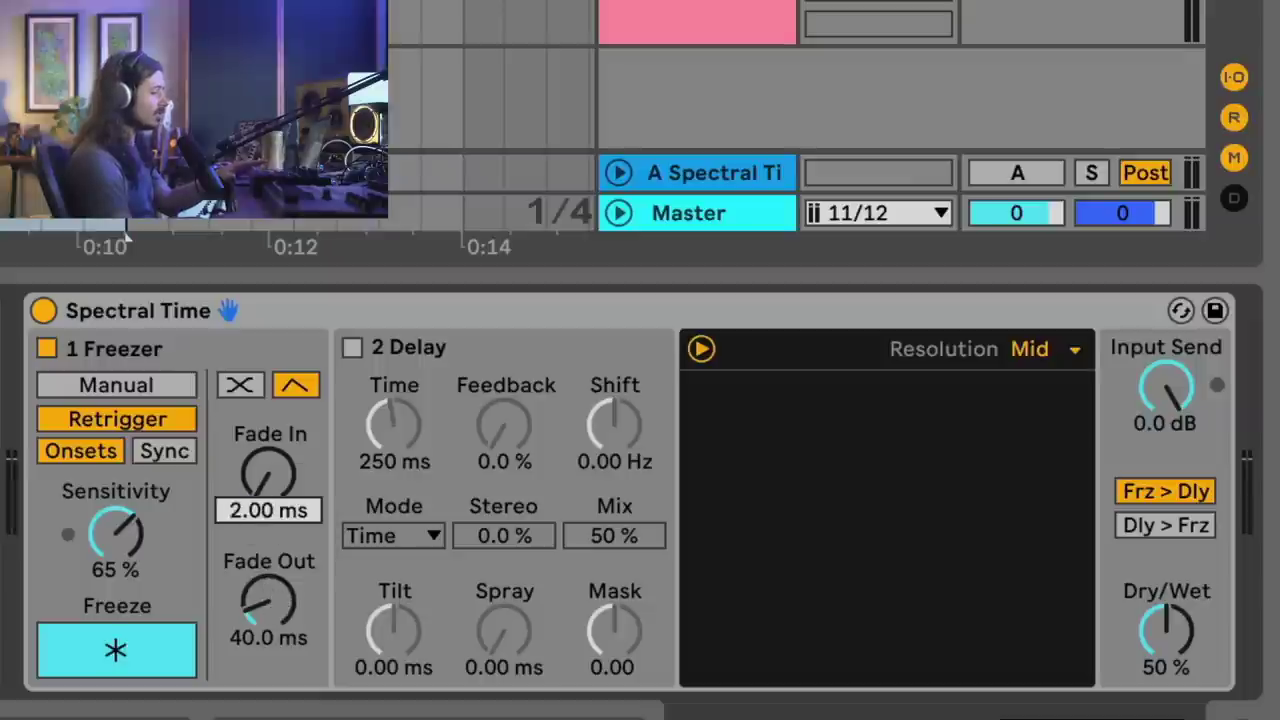
pyautogui.moveTo(268, 600); pyautogui.dragTo(268, 580)
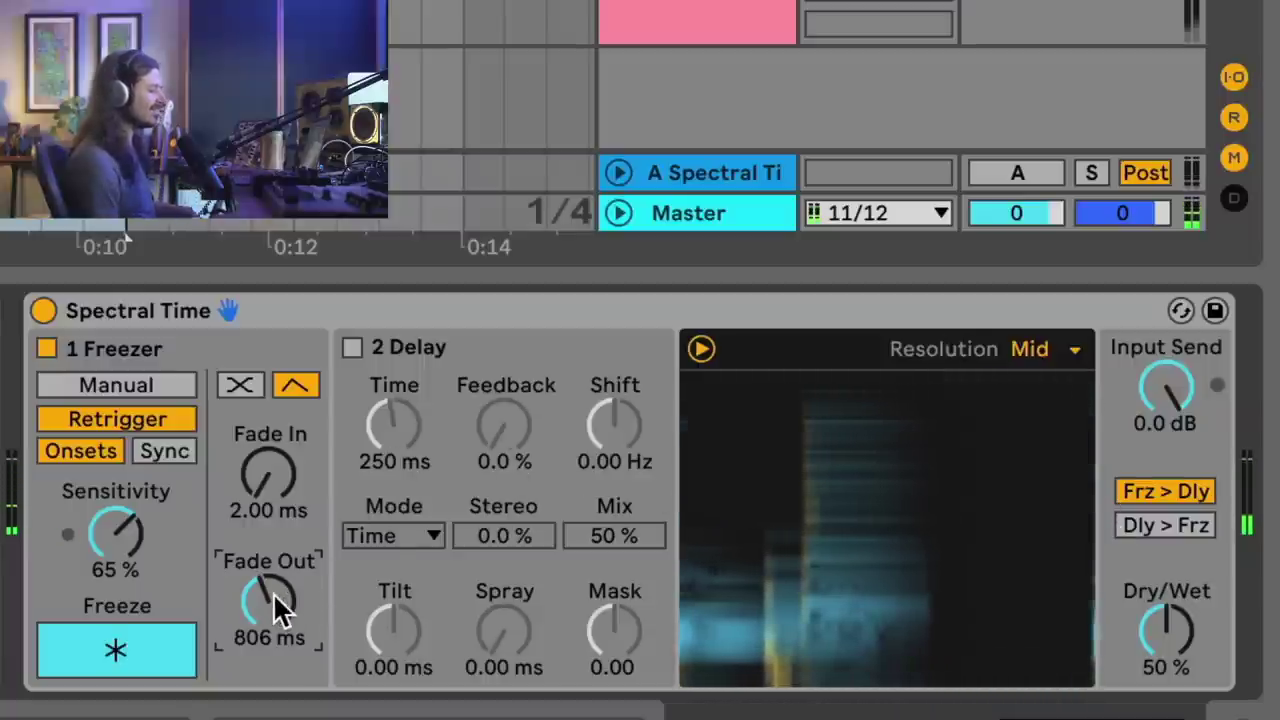
pyautogui.moveTo(1185, 622); pyautogui.dragTo(1185, 645)
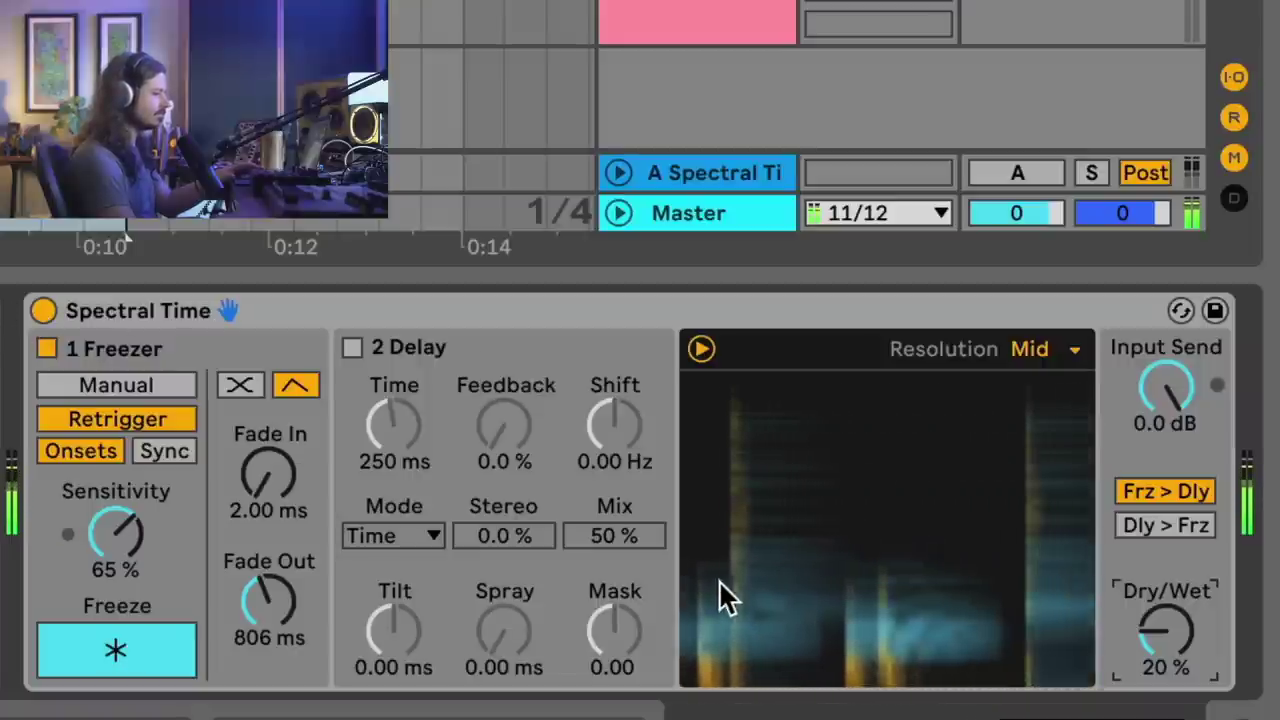
# - Turn the Delay on, set its Mode to 16th with Time at 1, and raise the device's Dry/Wet to 50 %
pyautogui.click(353, 348)
pyautogui.click(396, 532)
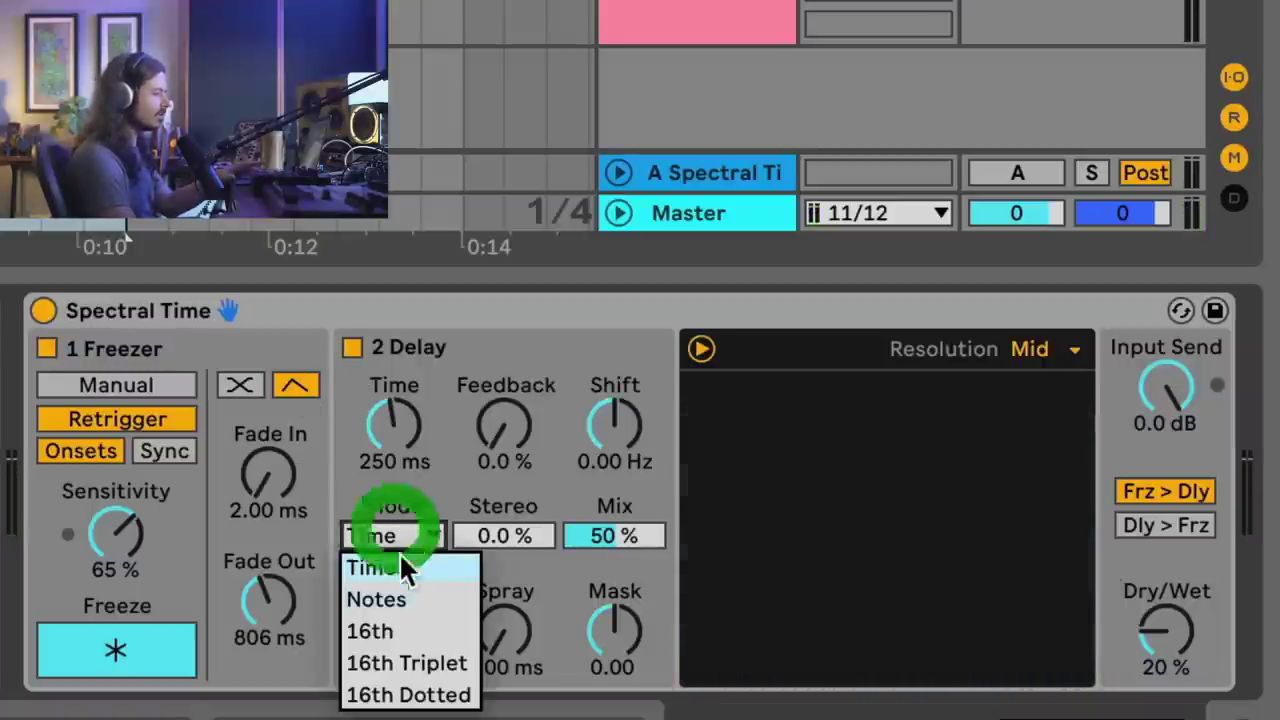
pyautogui.click(408, 630)
pyautogui.click(403, 449)
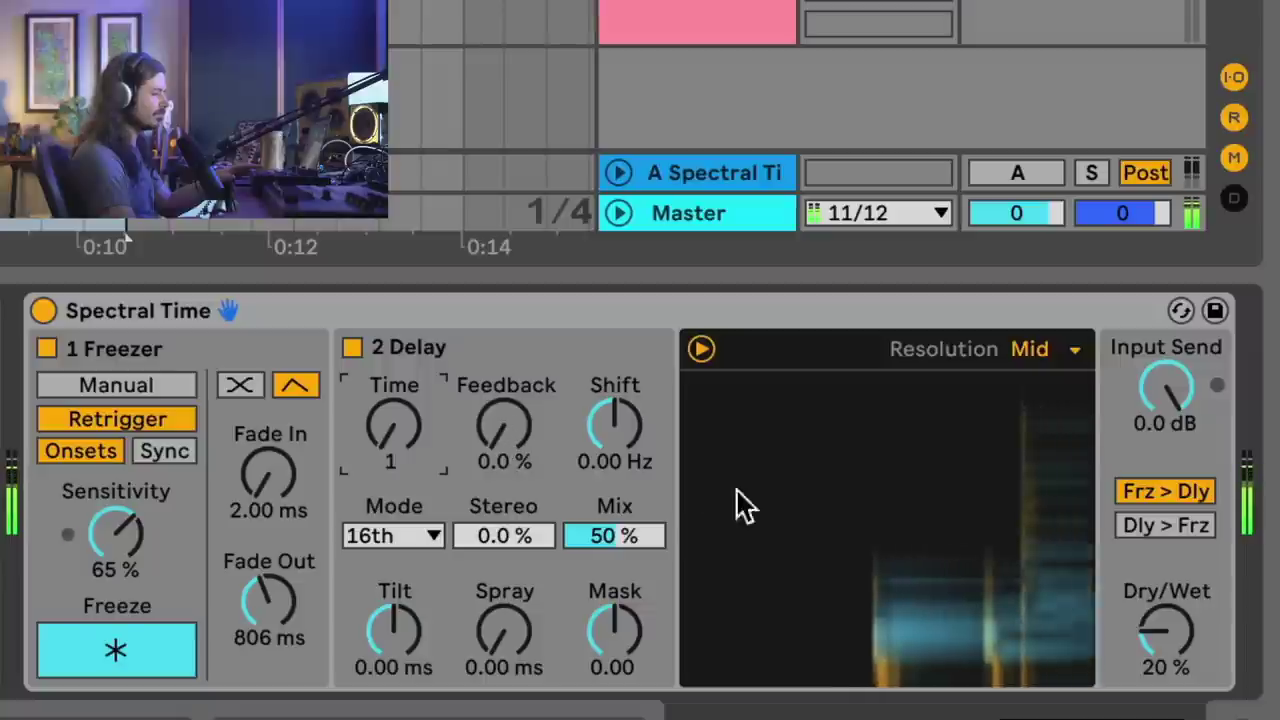
pyautogui.moveTo(1140, 617); pyautogui.dragTo(1140, 570)
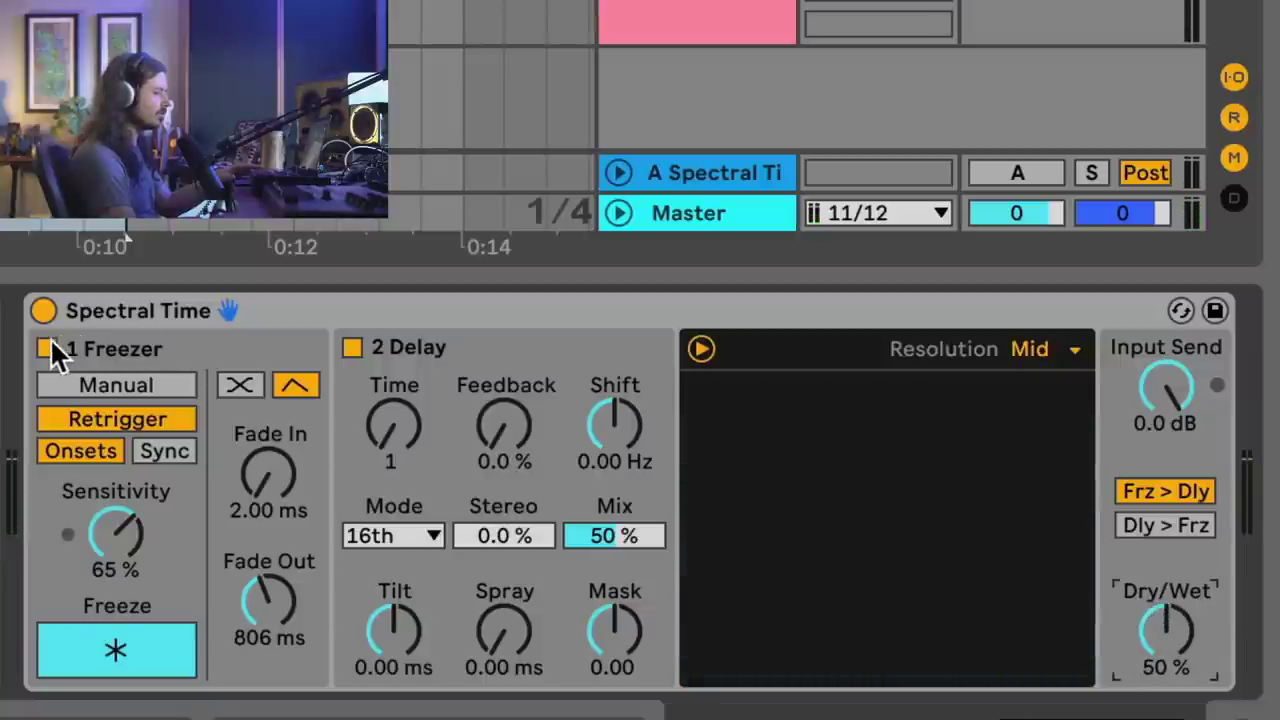
# - Turn the Freezer off and set the Delay's Mix to 100 %, Feedback to 49 %, Shift to 81.0 Hz and Tilt to -240 ms
pyautogui.click(50, 346)
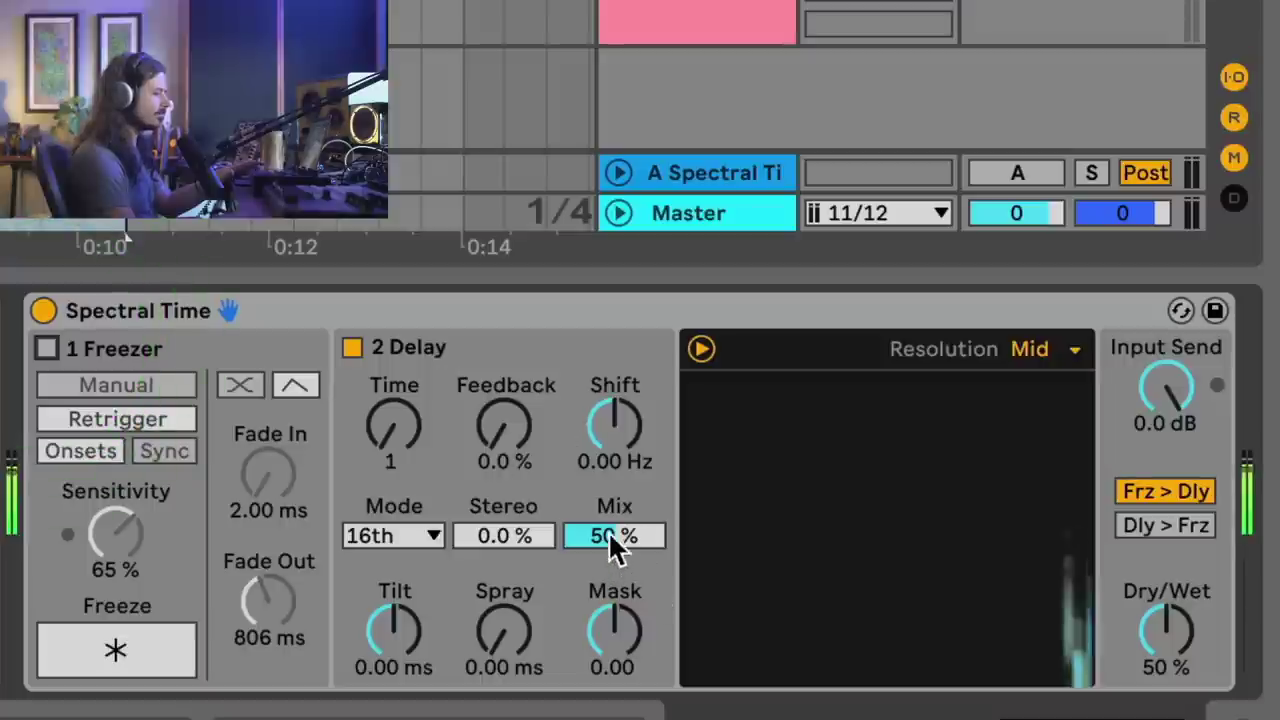
pyautogui.moveTo(610, 534); pyautogui.dragTo(610, 480)
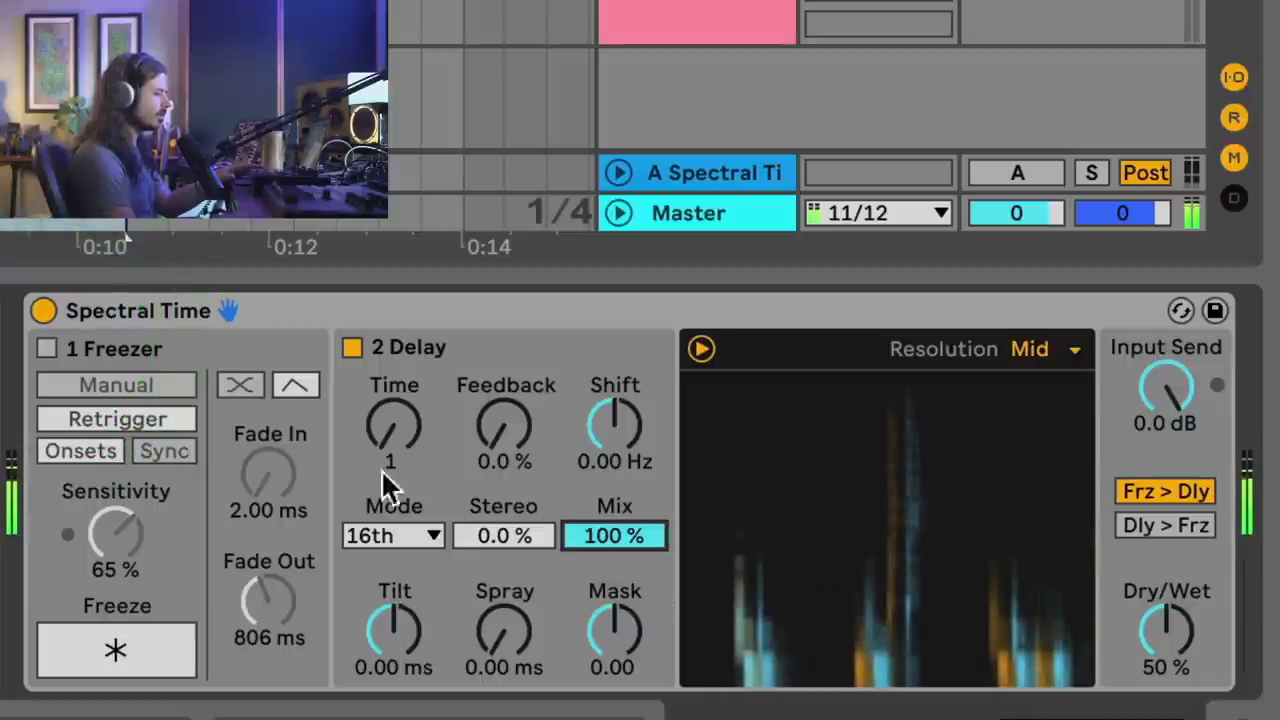
pyautogui.moveTo(502, 445)
pyautogui.mouseDown()
pyautogui.moveTo(502, 400)
pyautogui.moveTo(500, 463)
pyautogui.mouseUp()
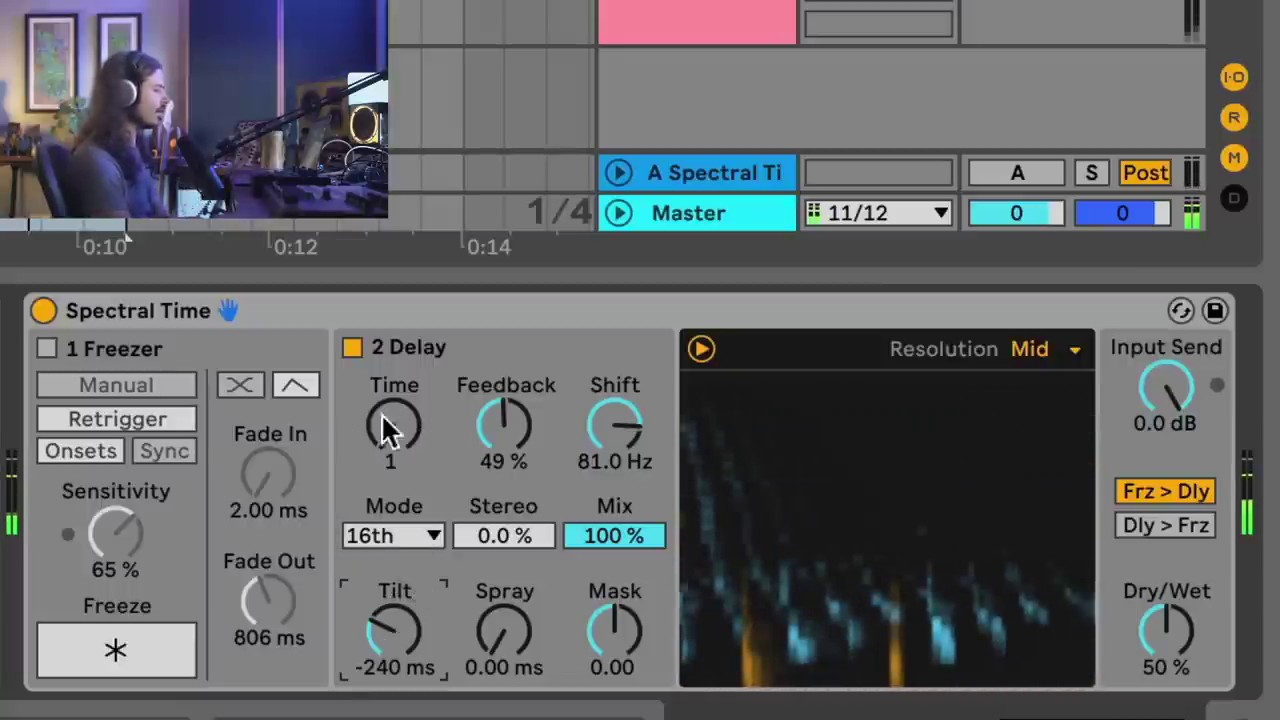
# - Turn the Freezer back on, set Fade Out to 155 ms after trying 108 ms, and switch the routing to Dly > Frz
pyautogui.click(46, 349)
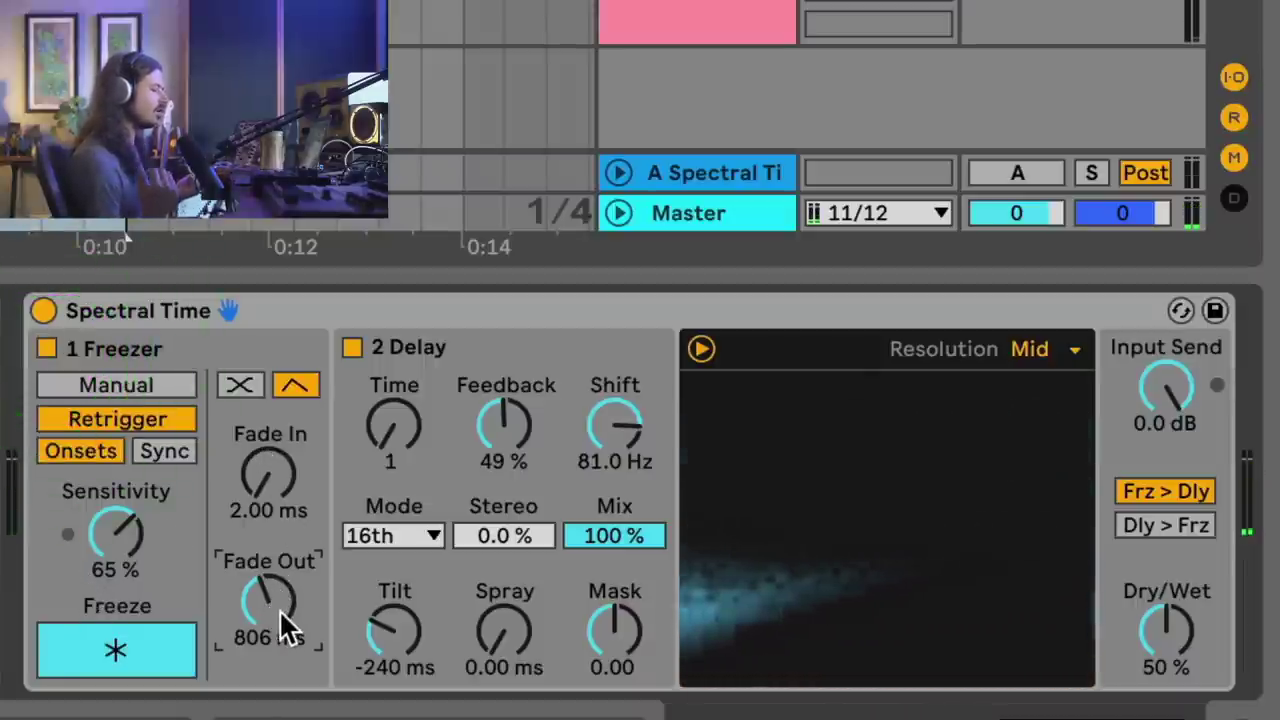
pyautogui.moveTo(279, 609); pyautogui.dragTo(279, 676)
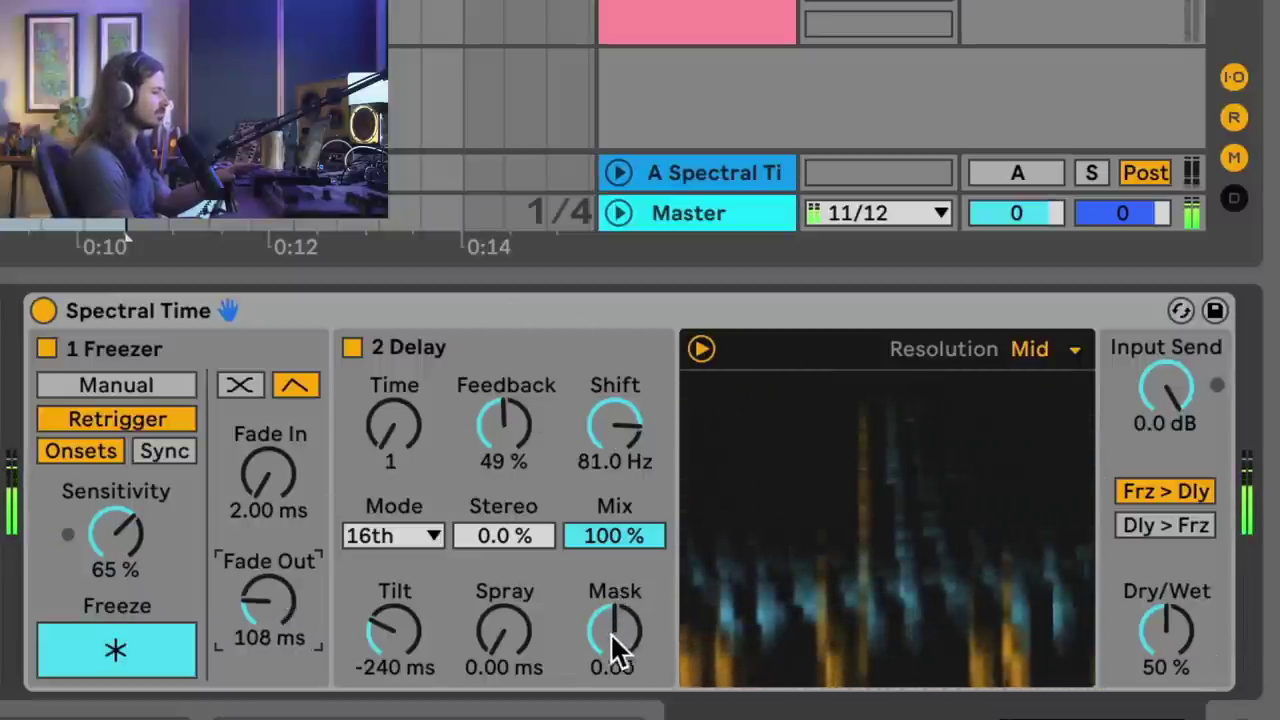
pyautogui.moveTo(268, 600); pyautogui.dragTo(268, 610)
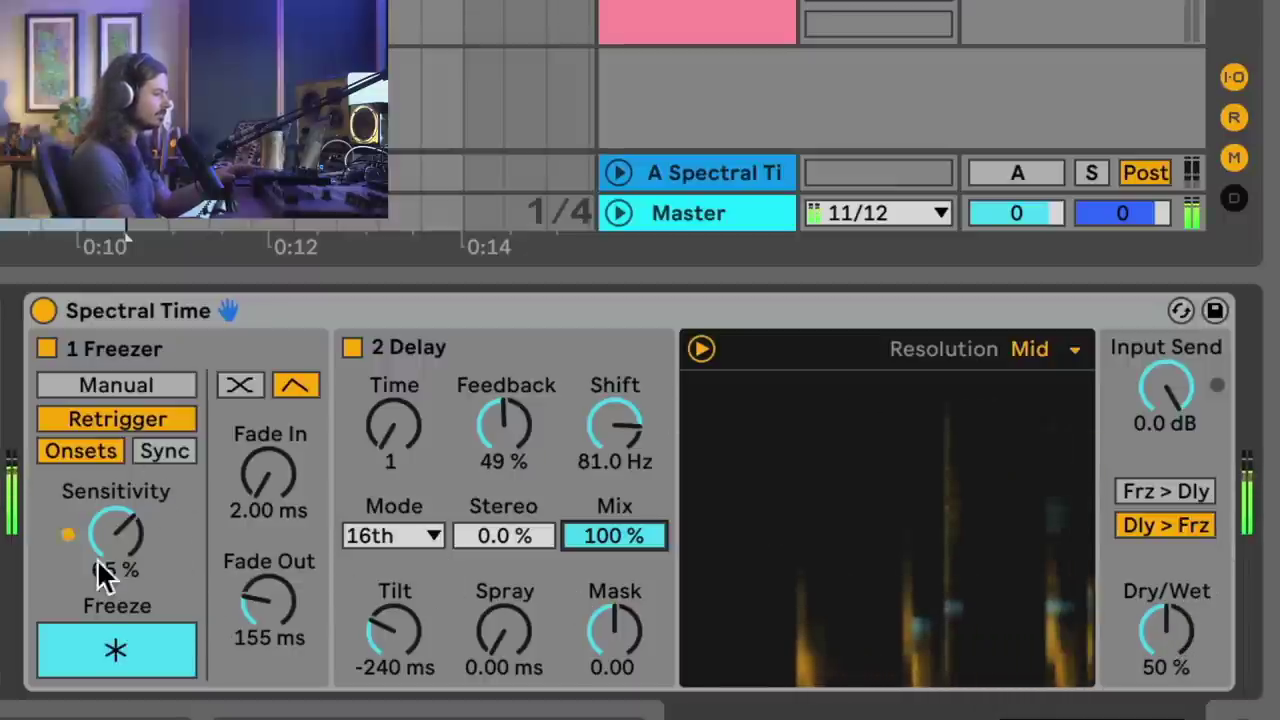
# - Raise the Freezer's Sensitivity to 76 % and its Fade Out to 722 ms
pyautogui.moveTo(116, 546); pyautogui.dragTo(116, 525)
pyautogui.moveTo(268, 593); pyautogui.dragTo(268, 575)
pyautogui.hotkey('ctrl', 'z')
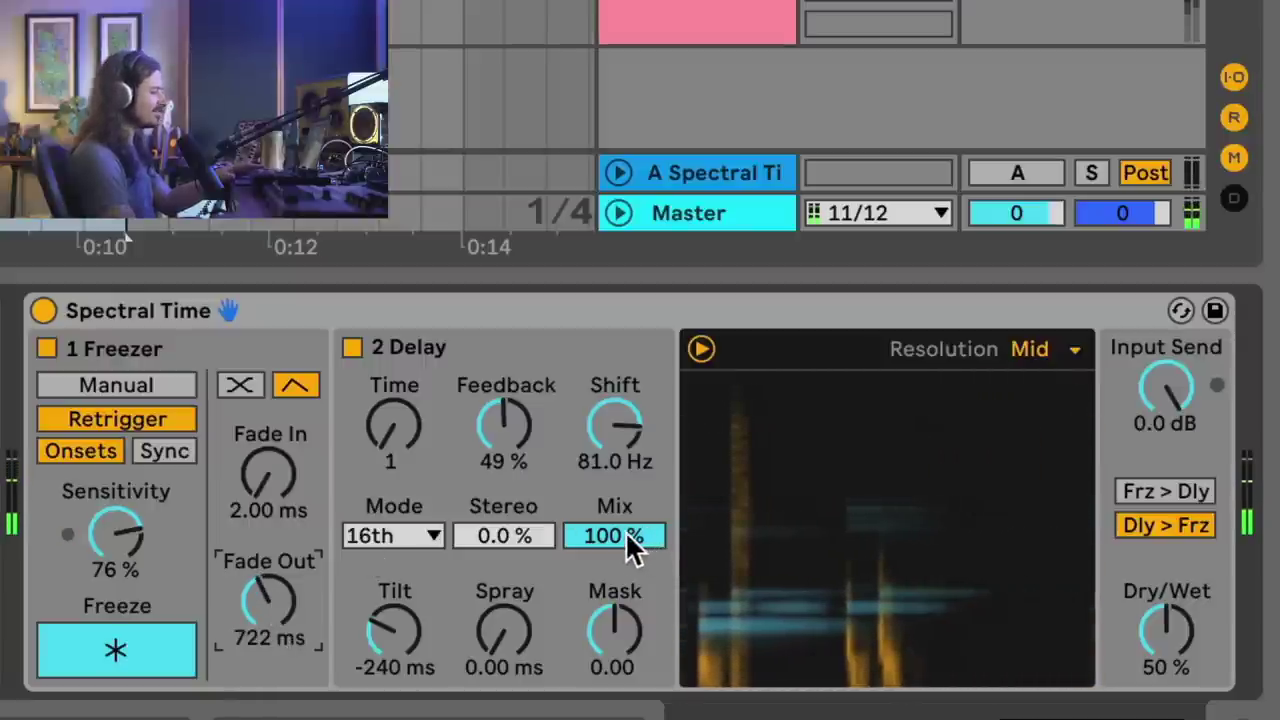
# - Set the Delay's Mix to 57 % and the Freezer's Fade Out to 169 ms, then compare Frz > Dly with Dly > Frz routing
pyautogui.moveTo(628, 540); pyautogui.dragTo(628, 547)
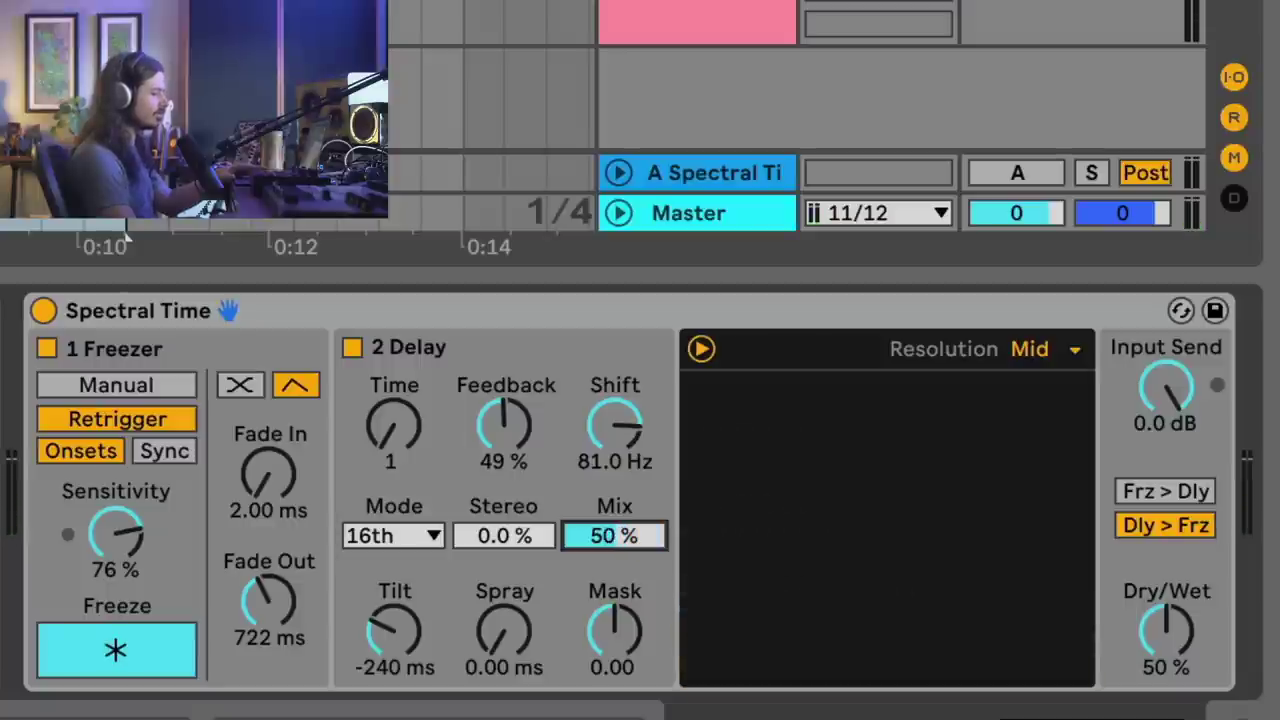
pyautogui.moveTo(614, 536); pyautogui.dragTo(614, 534)
pyautogui.moveTo(249, 586); pyautogui.dragTo(249, 602)
pyautogui.moveTo(655, 540); pyautogui.dragTo(655, 533)
pyautogui.moveTo(268, 600); pyautogui.dragTo(268, 606)
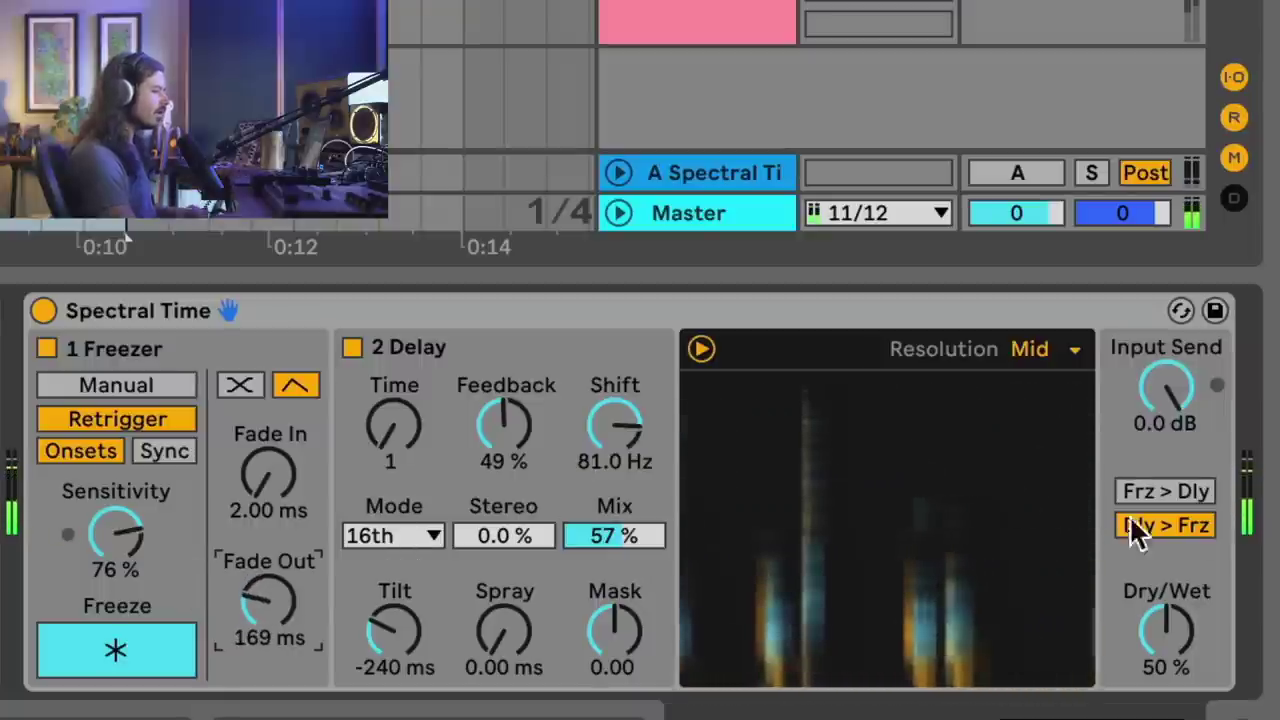
pyautogui.click(1202, 499)
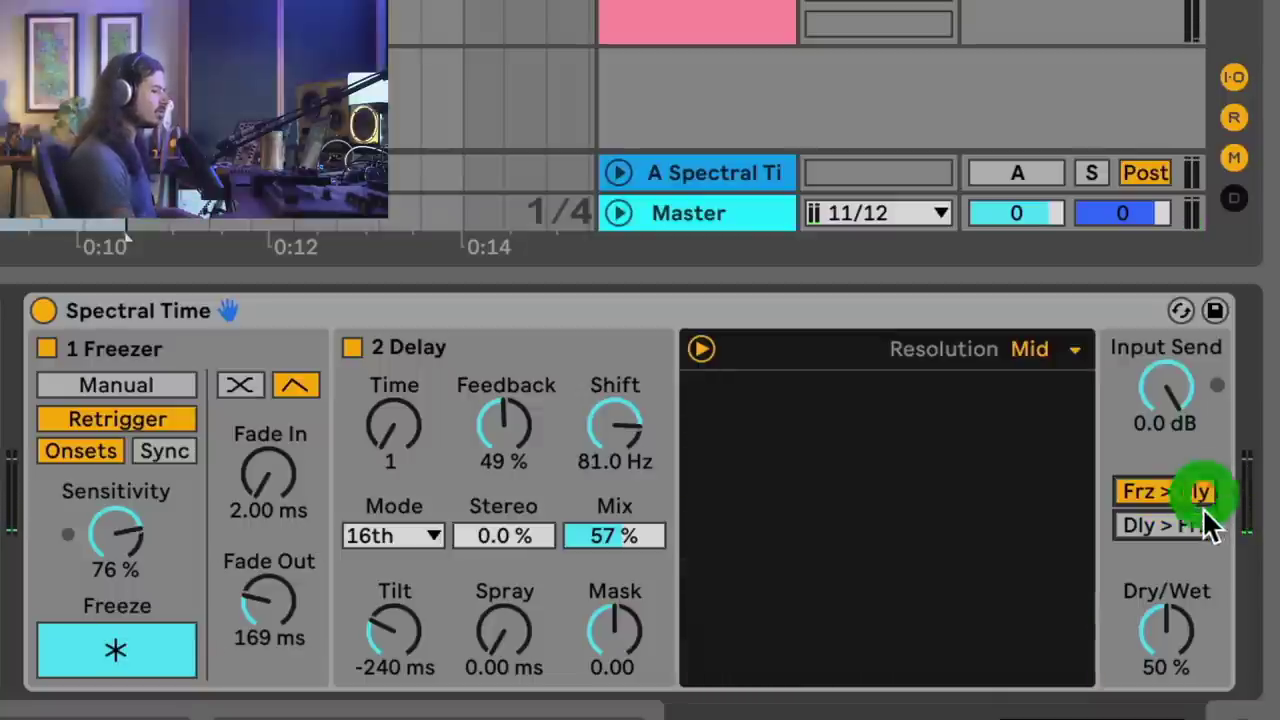
pyautogui.click(1200, 522)
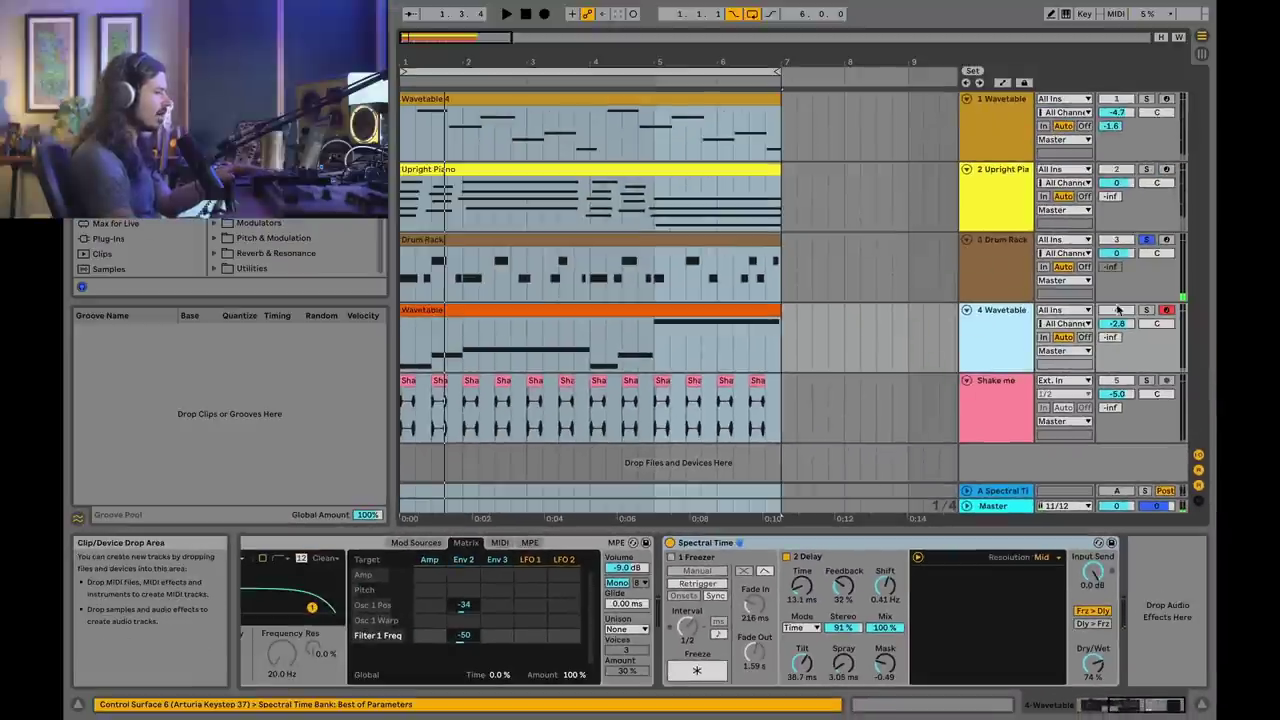
# - Solo the 4 Wavetable track, remove its Spectral Time, and play it dry while raising the track volume to -2.1
pyautogui.click(1145, 310)
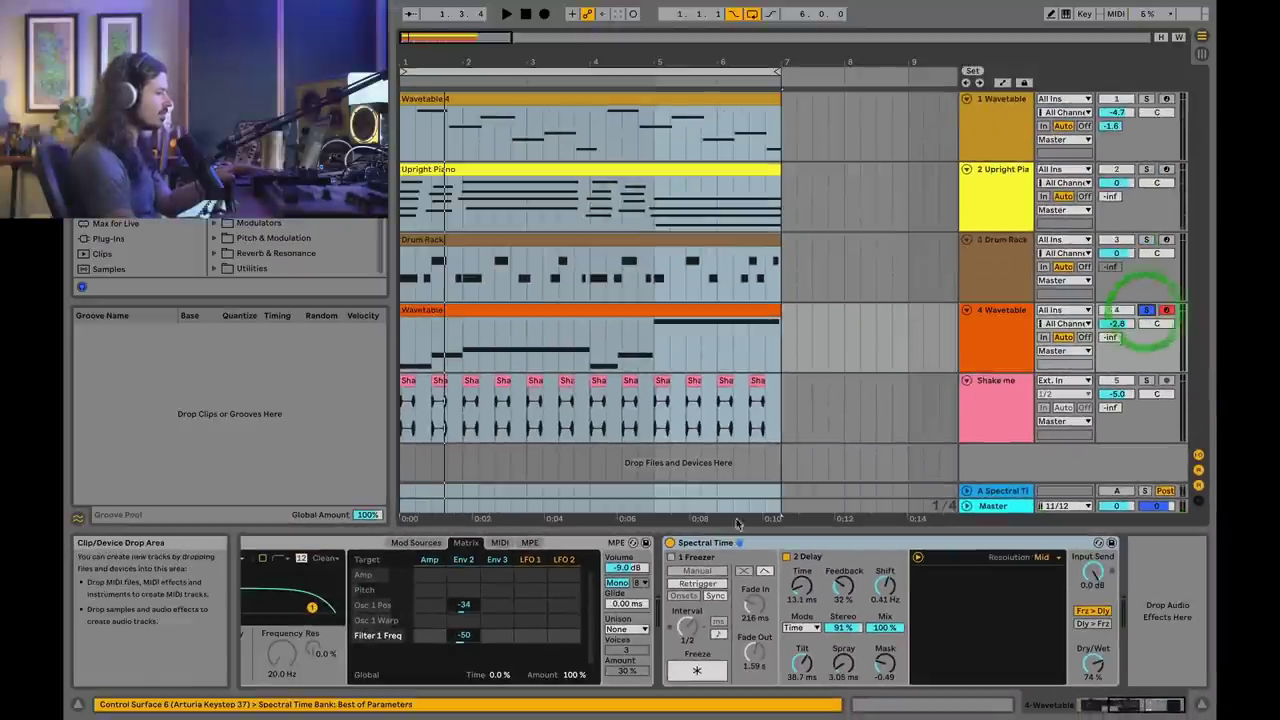
pyautogui.rightClick(760, 542)
pyautogui.click(808, 309)
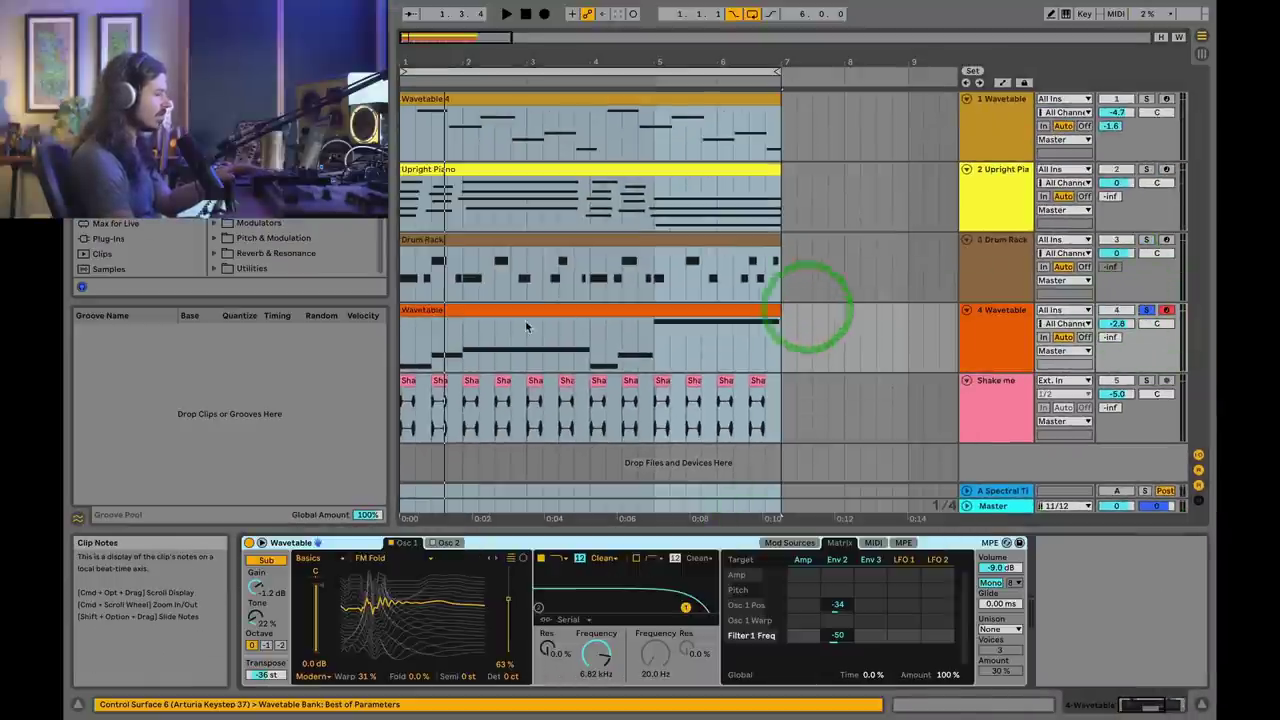
pyautogui.press('space')
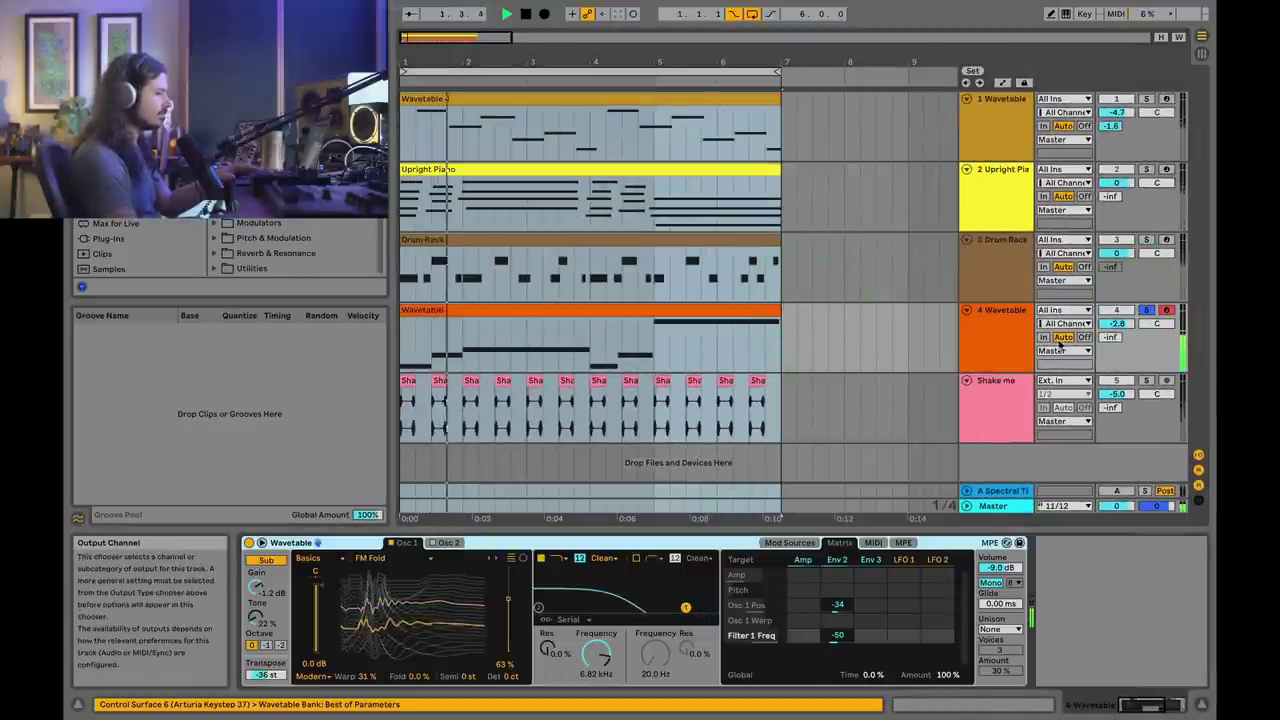
pyautogui.click(1117, 323)
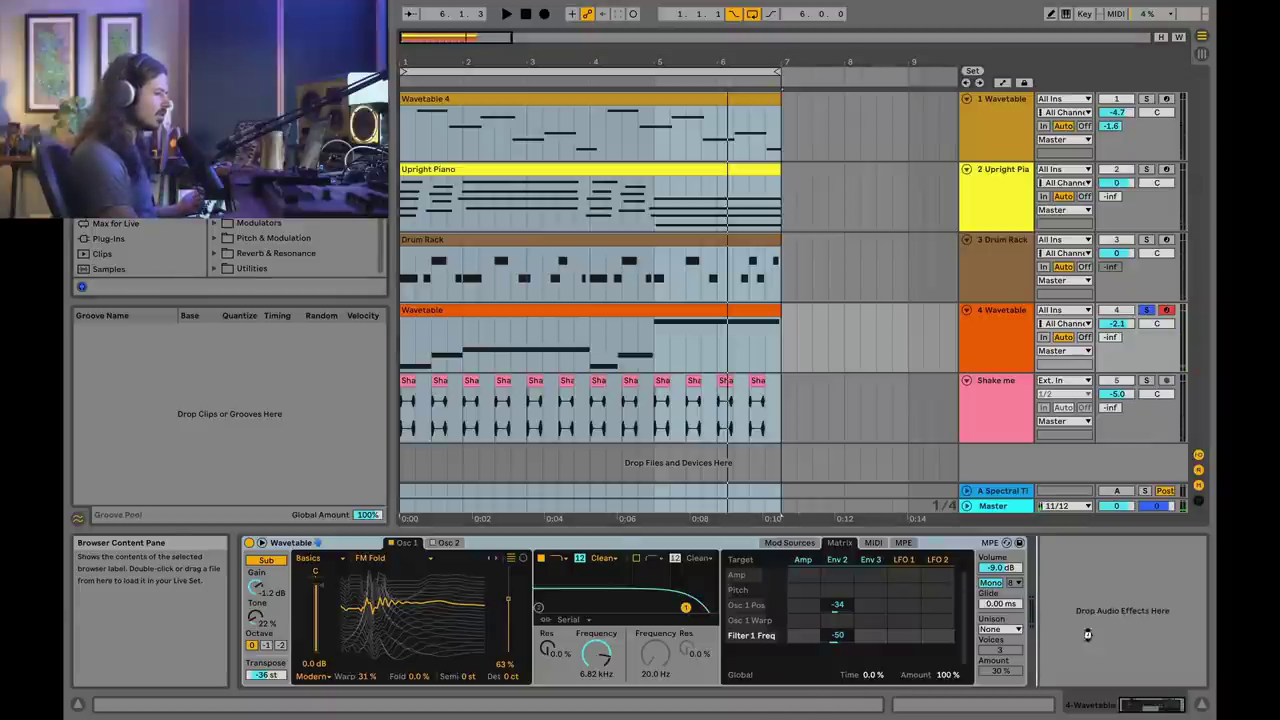
# - Add a fresh Spectral Time after Wavetable, turn its Freezer off, and set Delay Time to 30.0 ms, Mix to 100 % and Feedback to 56 %
pyautogui.moveTo(1093, 647); pyautogui.dragTo(1085, 635)
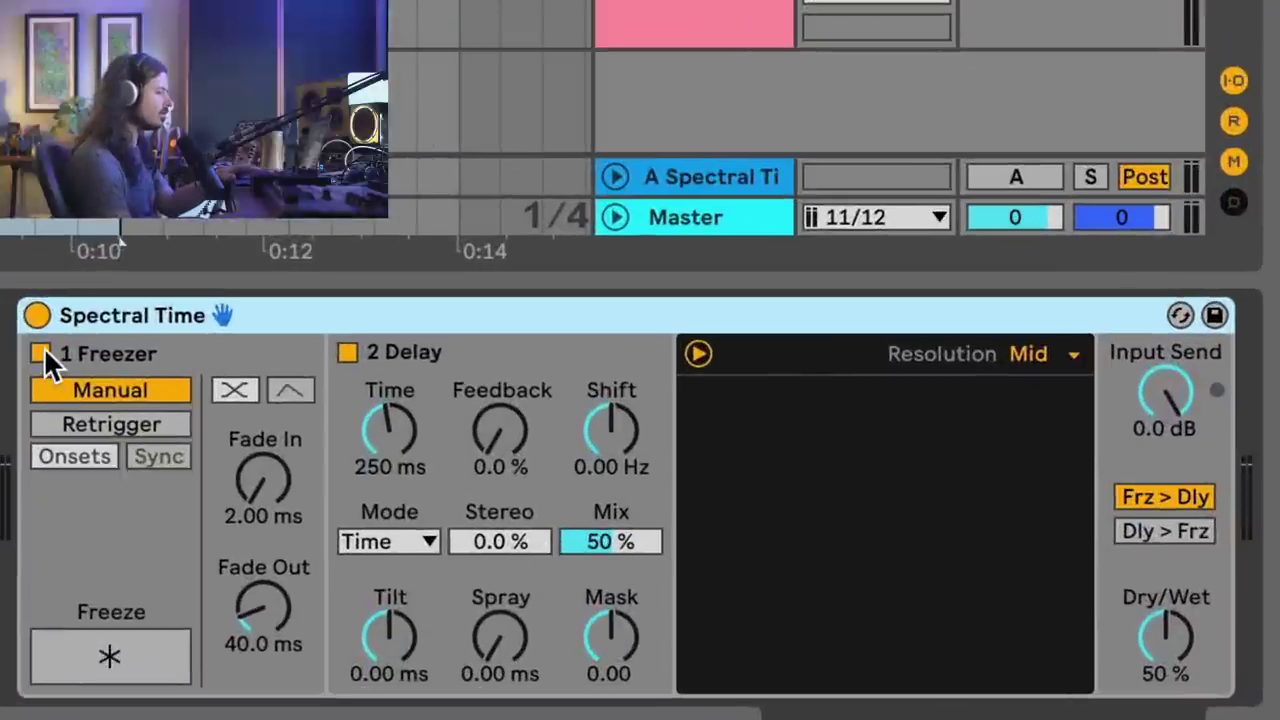
pyautogui.click(42, 352)
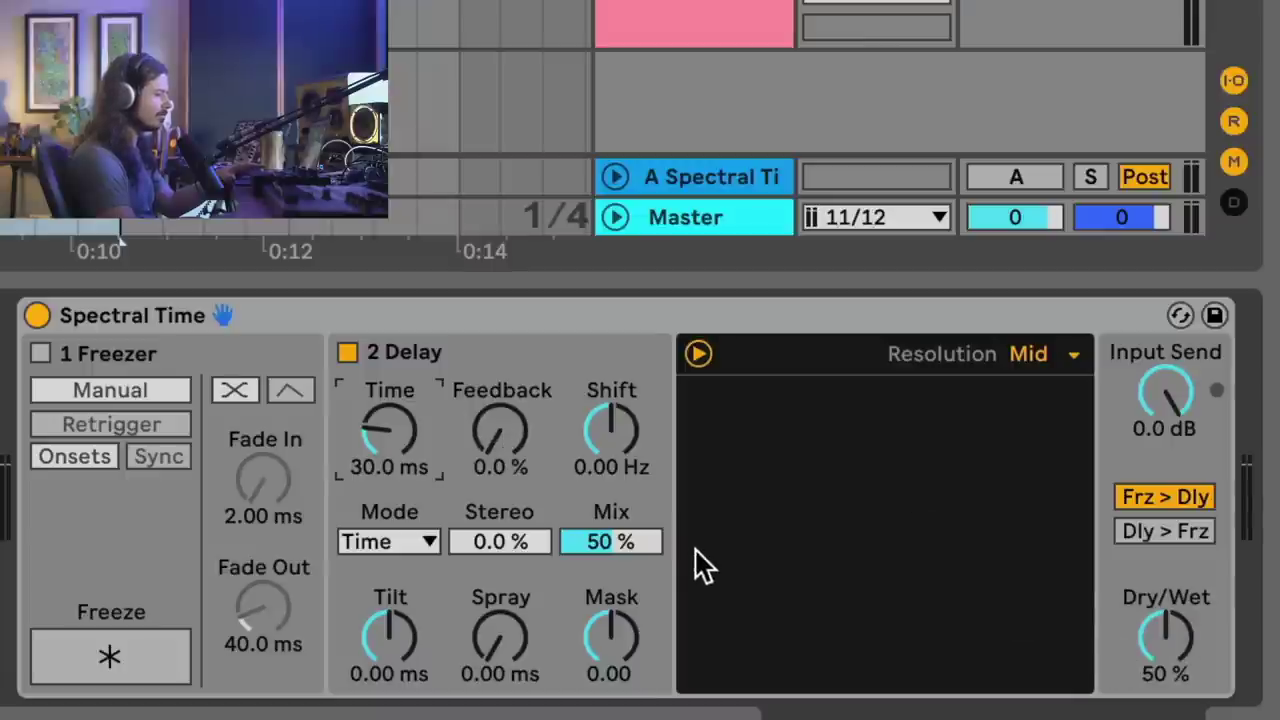
pyautogui.moveTo(488, 433); pyautogui.dragTo(488, 359)
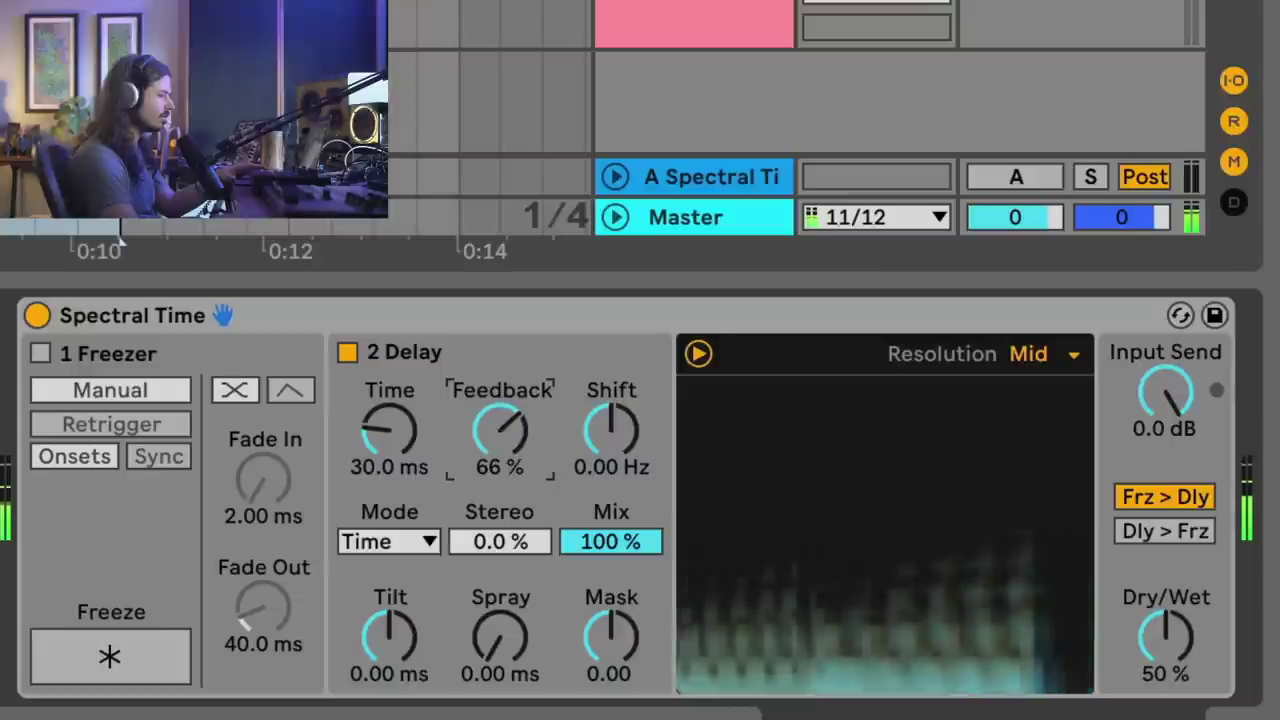
pyautogui.moveTo(497, 437); pyautogui.dragTo(497, 455)
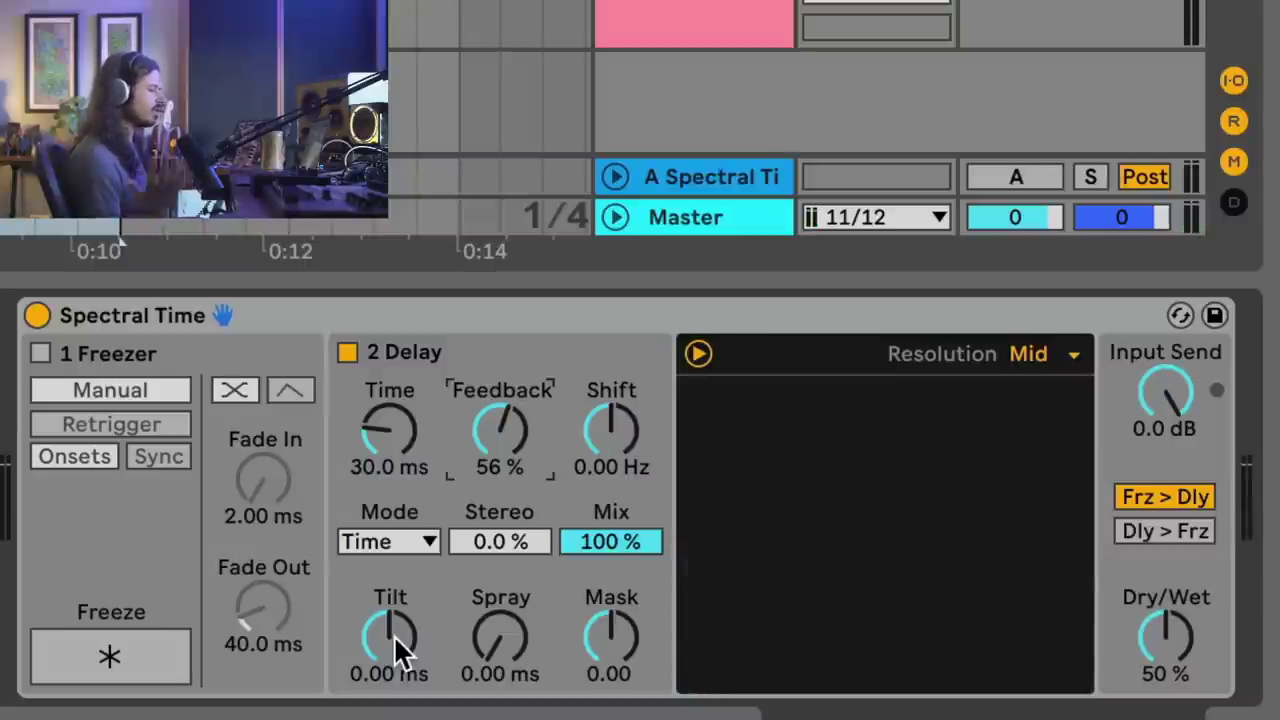
# - Set the Delay's Stereo to 100 %, Tilt -31.7 ms, Feedback 13 %, Shift 3.36 Hz and Spray 29.1 ms, then compare with the device bypassed
pyautogui.click(495, 538)
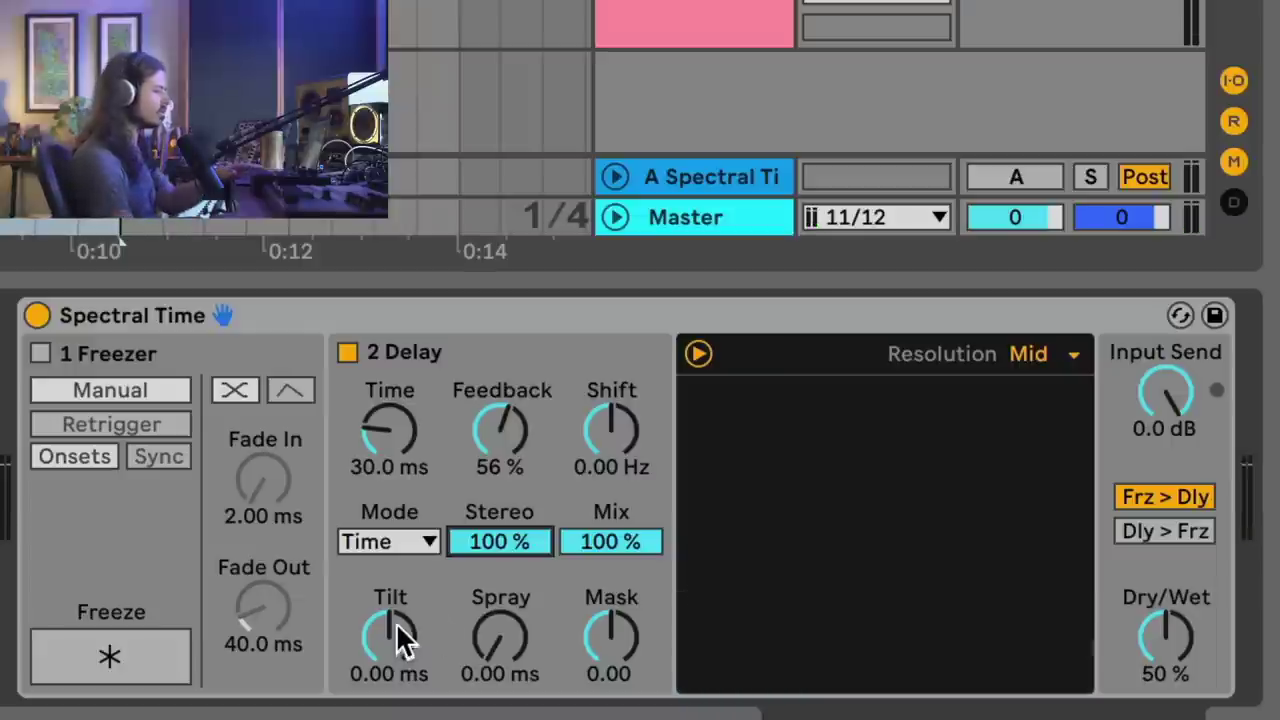
pyautogui.moveTo(405, 635); pyautogui.dragTo(405, 700)
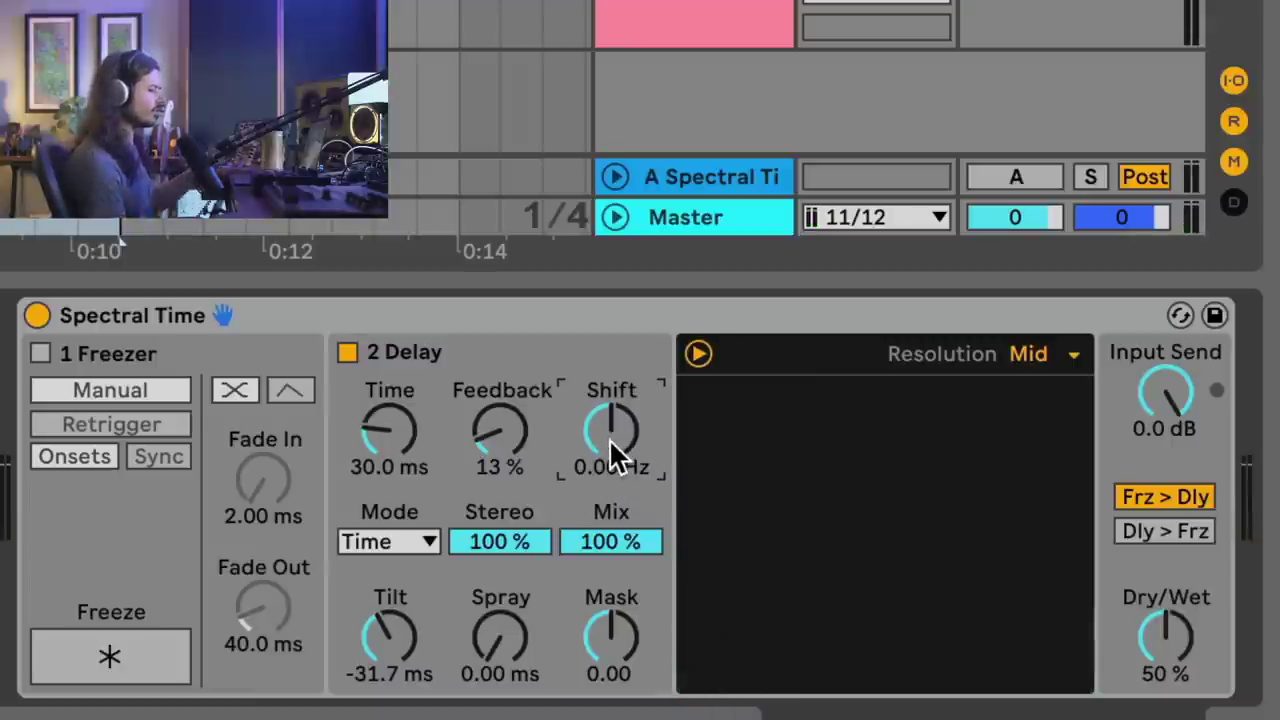
pyautogui.moveTo(613, 455)
pyautogui.mouseDown()
pyautogui.moveTo(613, 411)
pyautogui.moveTo(613, 431)
pyautogui.mouseUp()
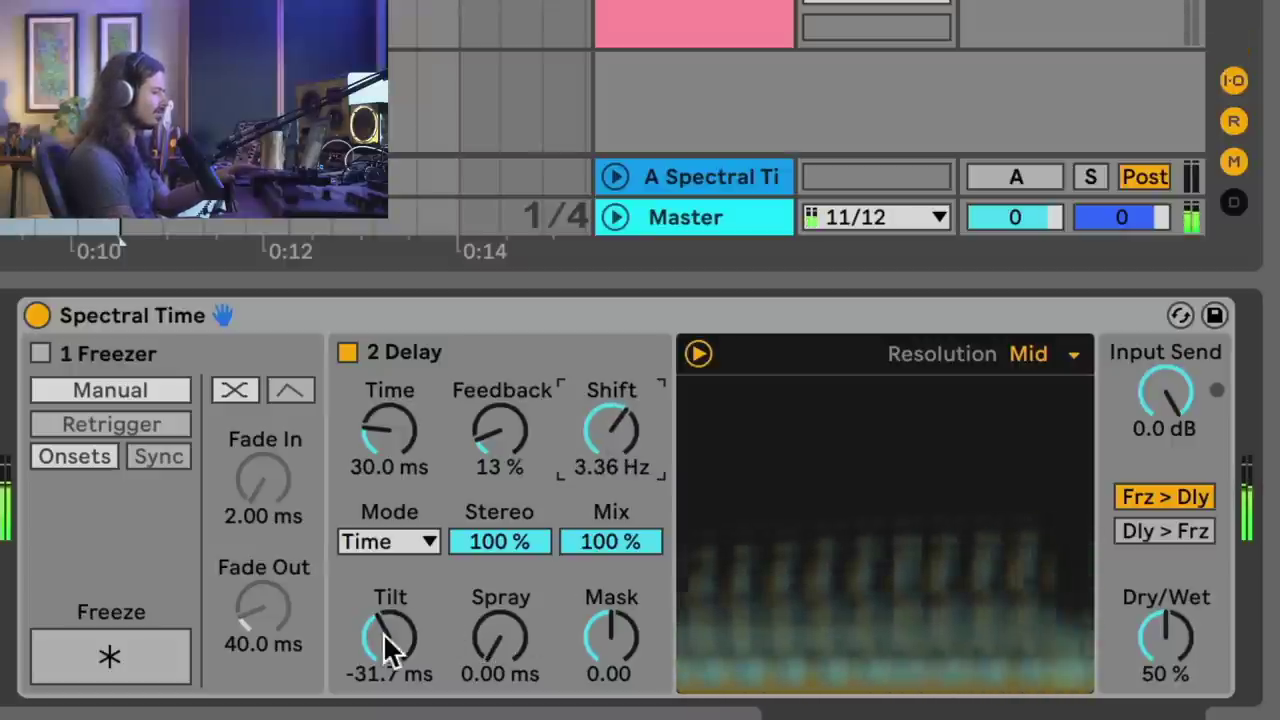
pyautogui.moveTo(486, 651); pyautogui.dragTo(486, 620)
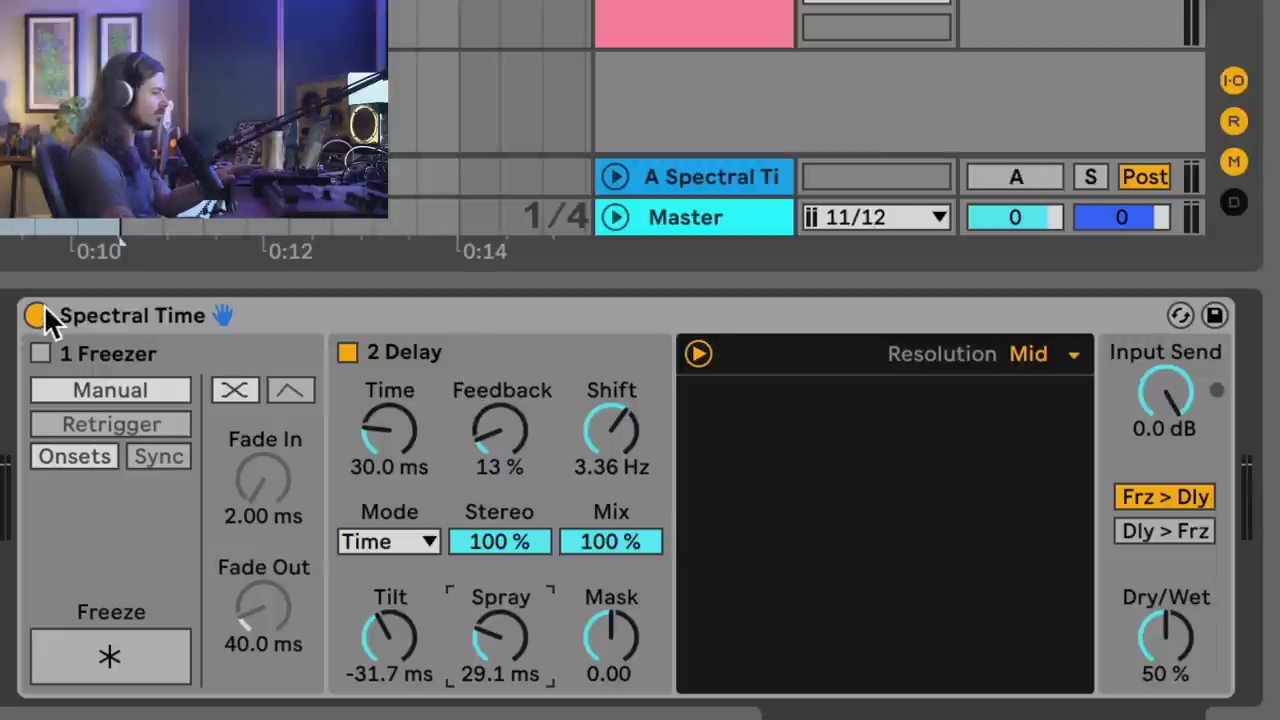
pyautogui.click(38, 310)
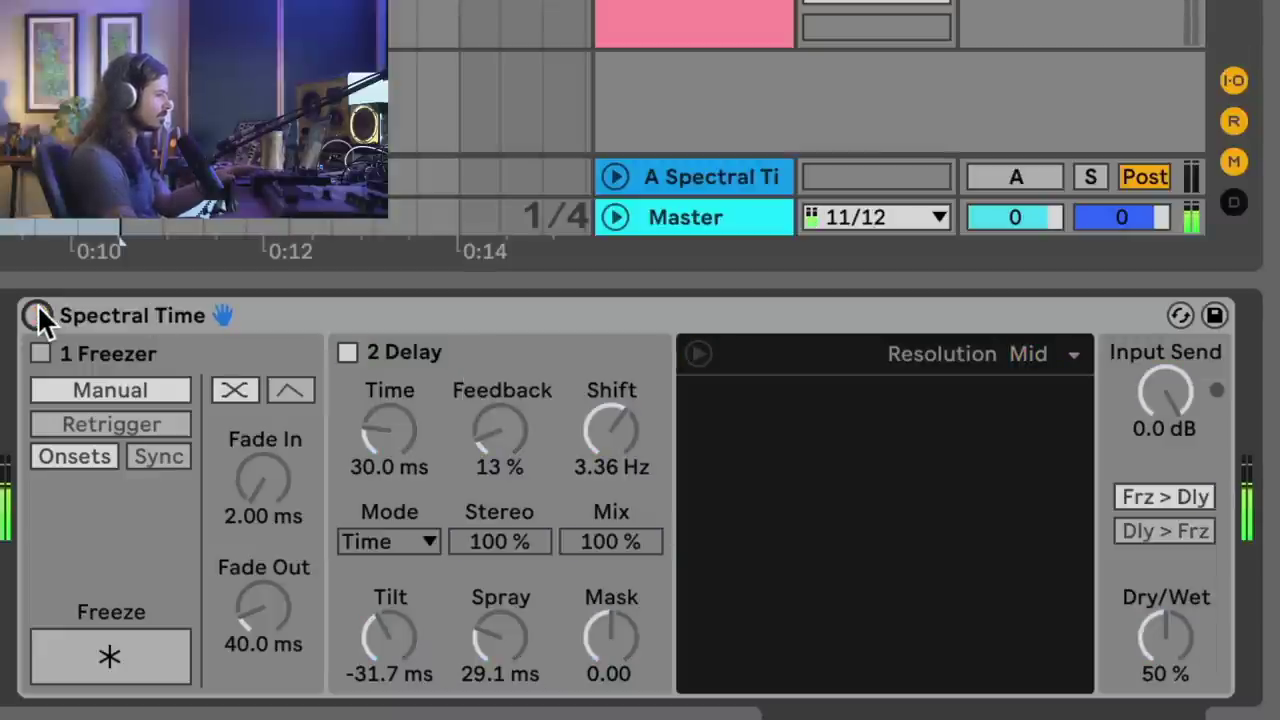
pyautogui.click(38, 312)
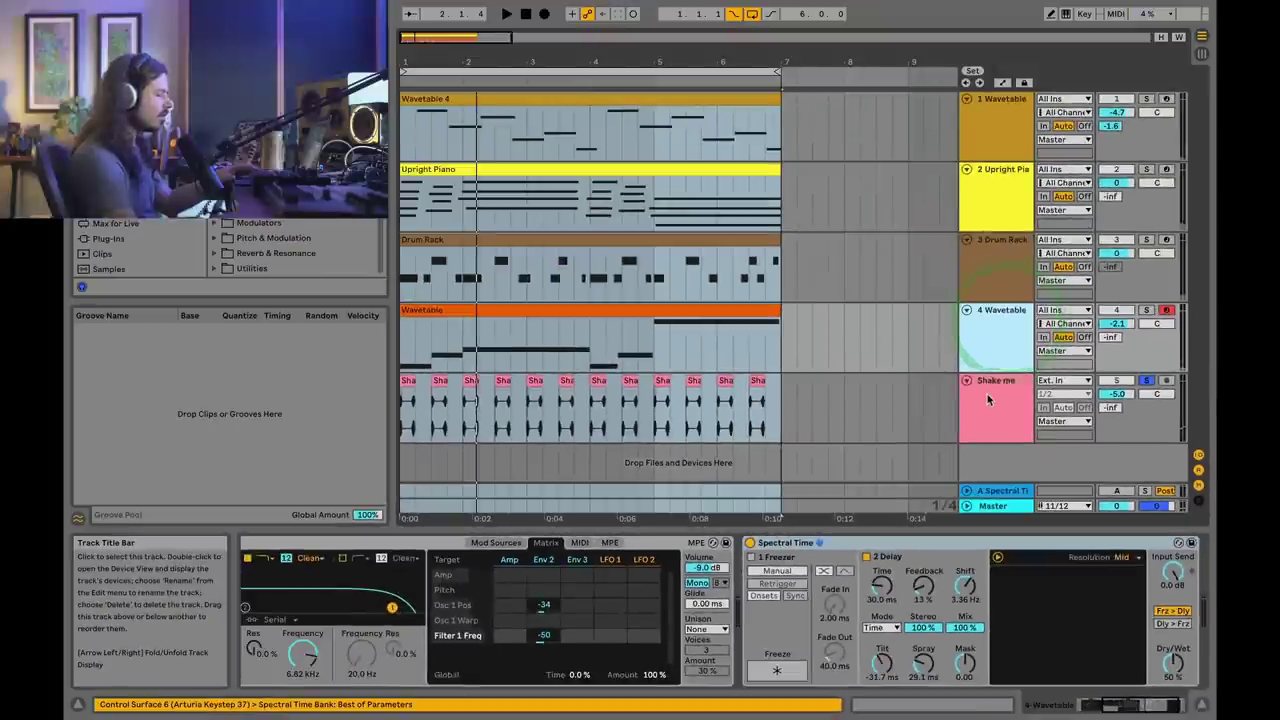
# - Play the Shake me track dry, then enable its existing Spectral Time to hear the delayed version
pyautogui.click(986, 400)
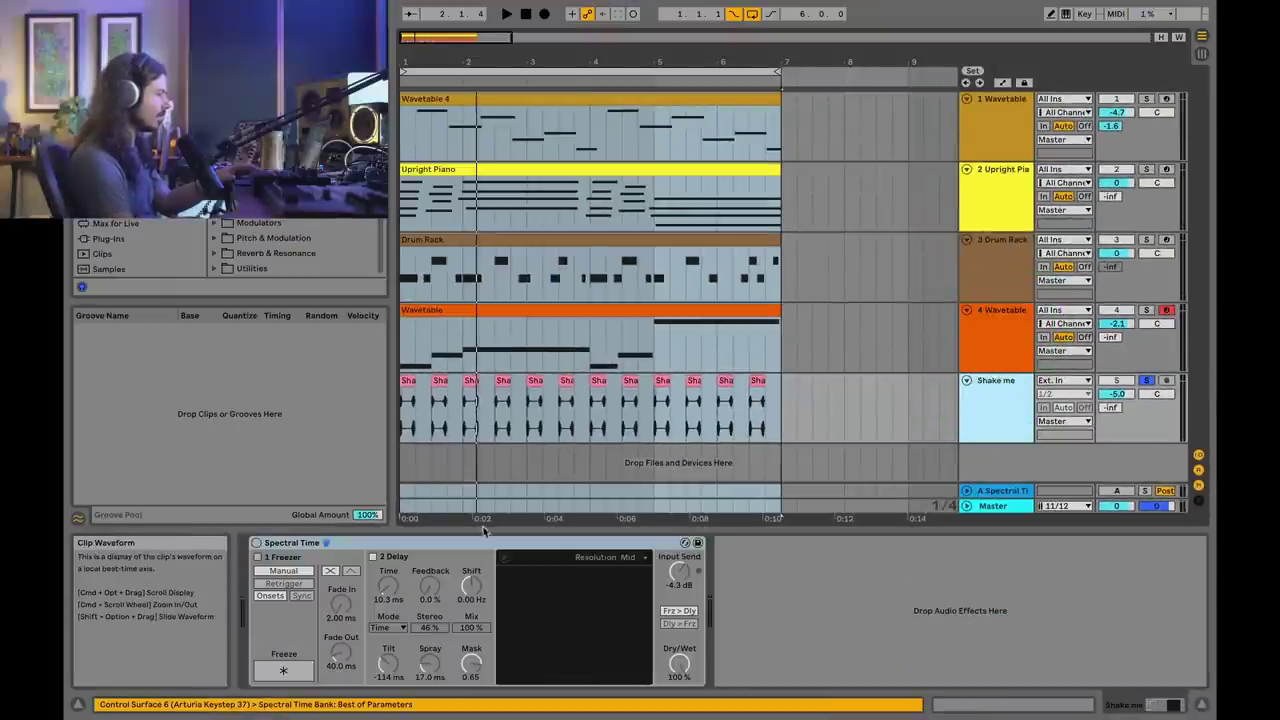
pyautogui.press('space')
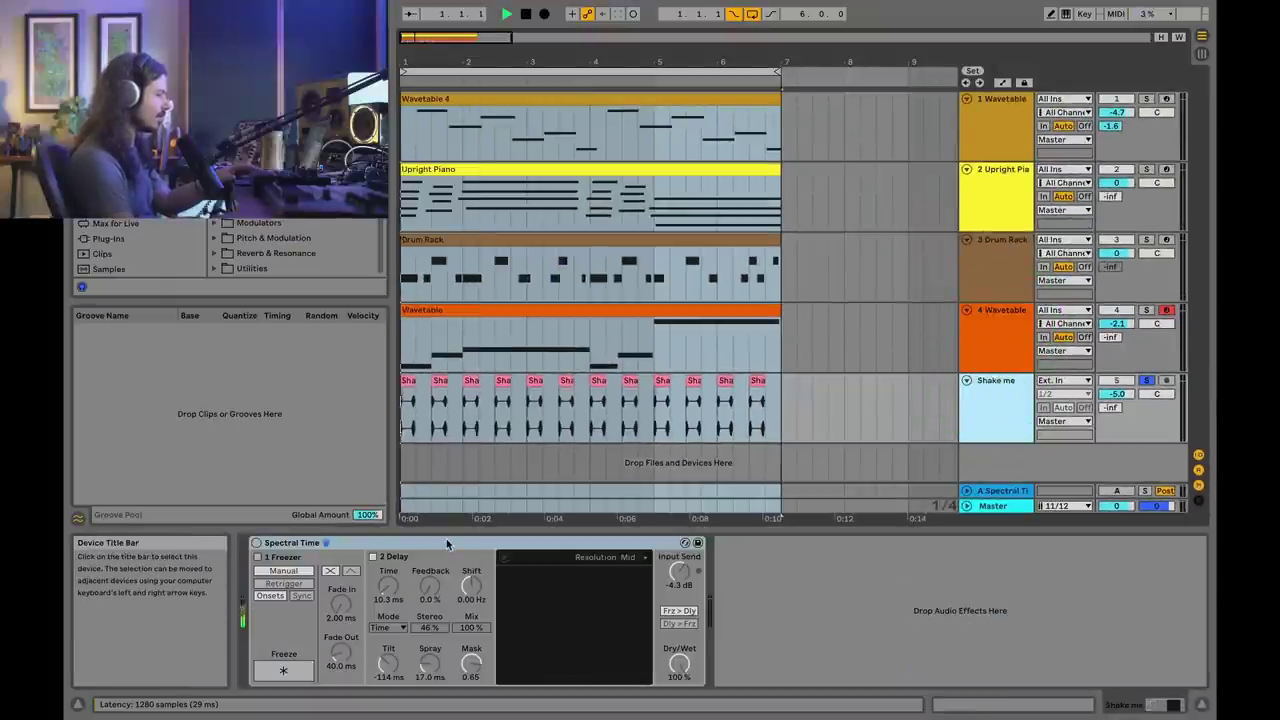
pyautogui.click(256, 543)
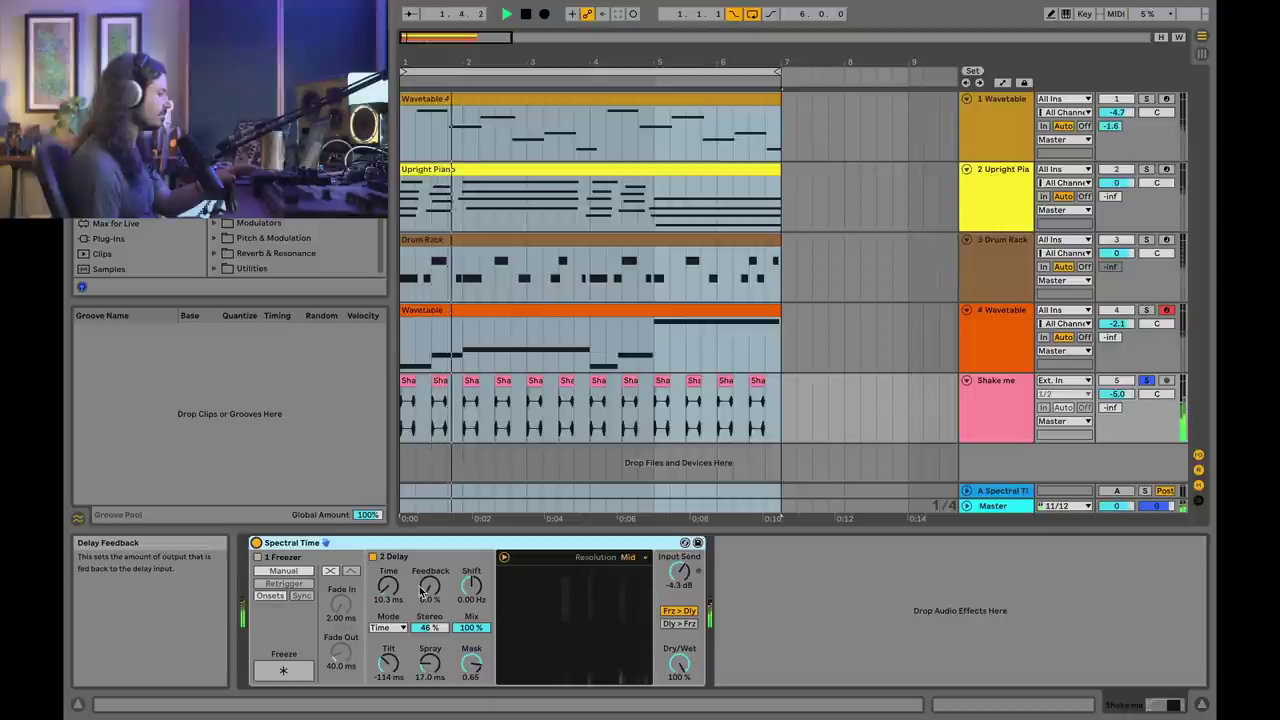
# - Replace Shake me's Spectral Time with a default one, turn its Freezer off and set the Delay Time to 10.6 ms
pyautogui.rightClick(371, 543)
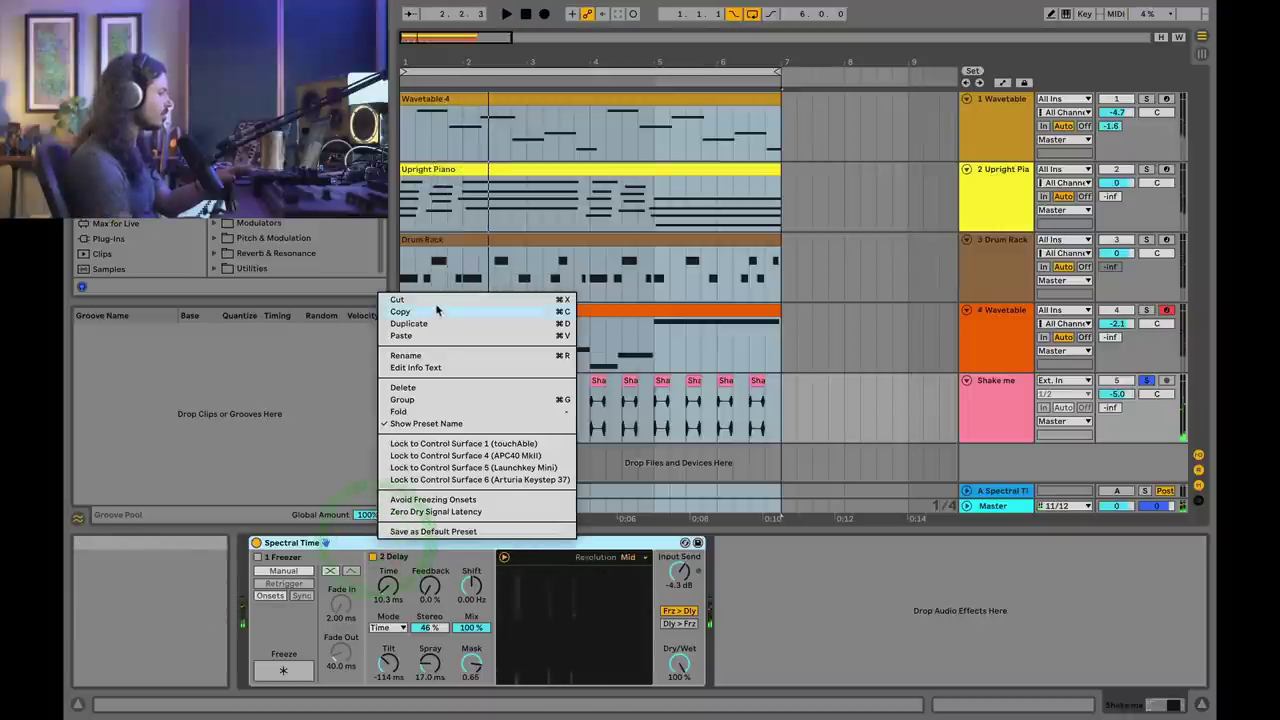
pyautogui.click(491, 269)
pyautogui.click(434, 303)
pyautogui.click(485, 398)
pyautogui.click(257, 556)
pyautogui.moveTo(388, 585); pyautogui.dragTo(388, 605)
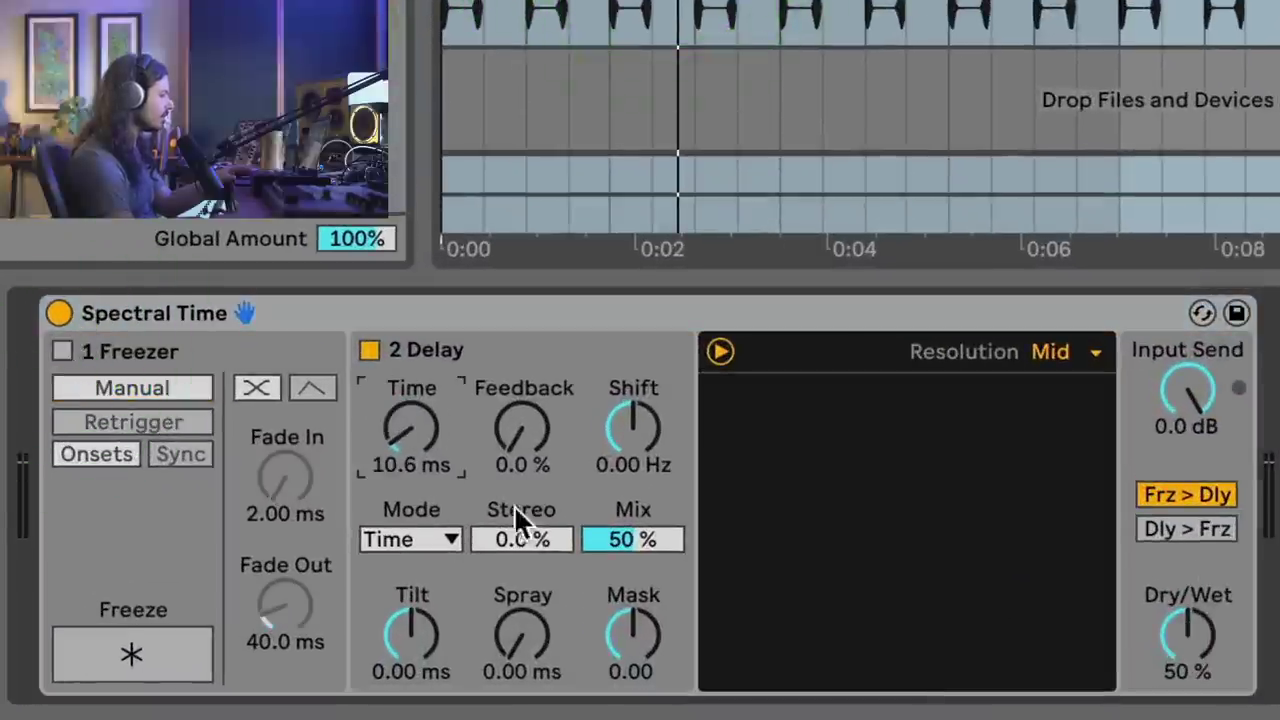
# - Set Shake me's Delay Tilt to -75.6 ms, Dry/Wet to 100 %, Shift to 6.17 Hz and Stereo to 100 %
pyautogui.moveTo(416, 640); pyautogui.dragTo(416, 700)
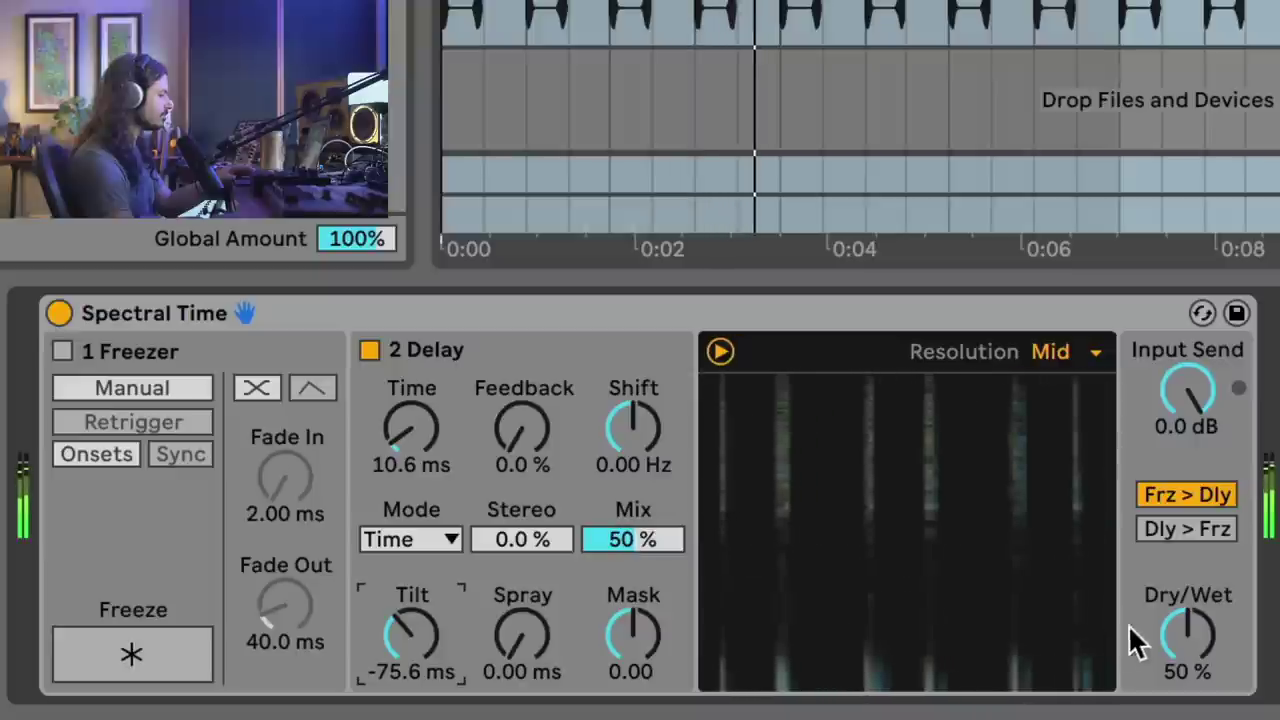
pyautogui.moveTo(1176, 637); pyautogui.dragTo(1176, 580)
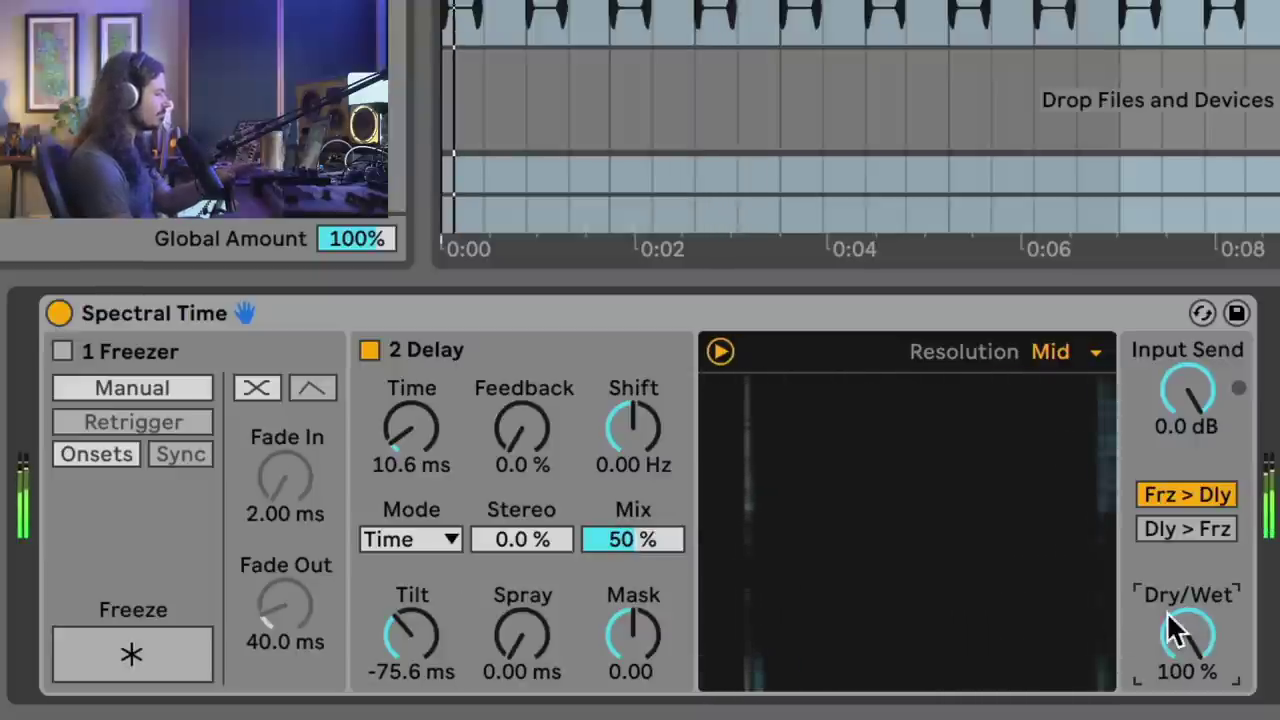
pyautogui.moveTo(603, 451)
pyautogui.mouseDown()
pyautogui.moveTo(603, 418)
pyautogui.moveTo(603, 470)
pyautogui.mouseUp()
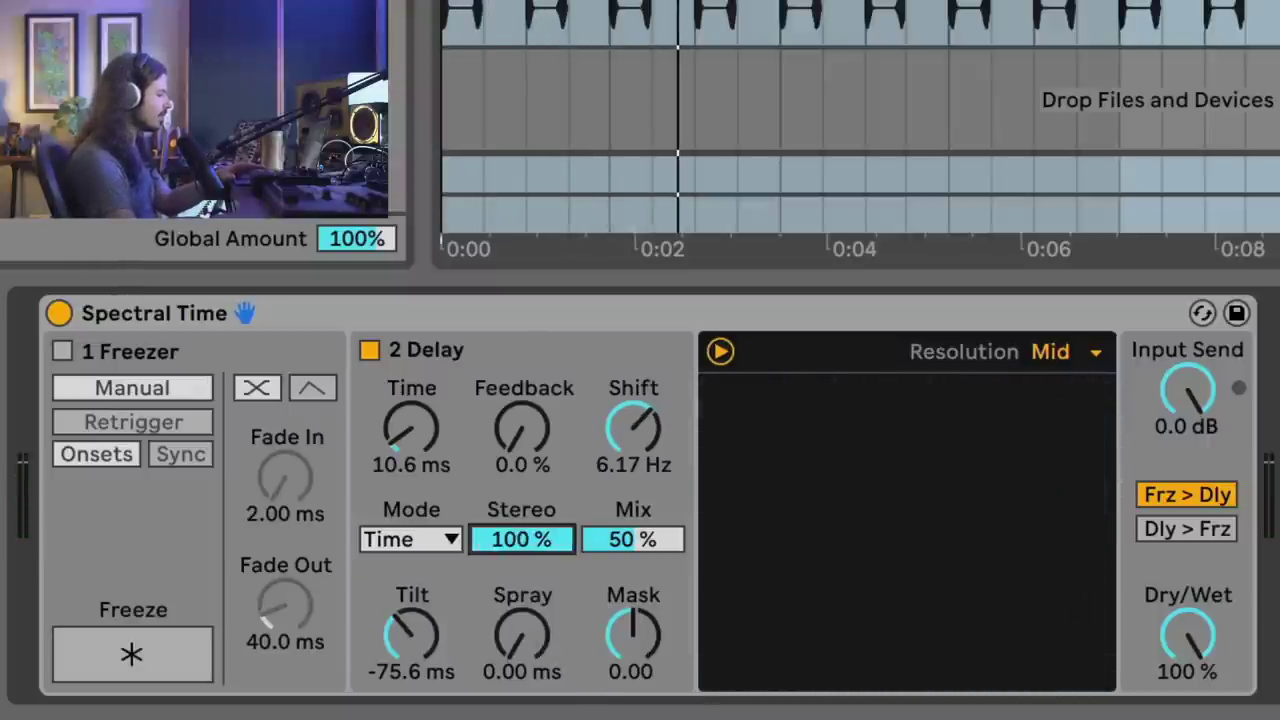
# - Raise the Delay's Spray to 63.0 ms and lower its Mask to -0.44 on the Shake me track
pyautogui.moveTo(515, 625); pyautogui.dragTo(515, 540)
pyautogui.click(632, 630)
pyautogui.moveTo(632, 630); pyautogui.dragTo(632, 673)
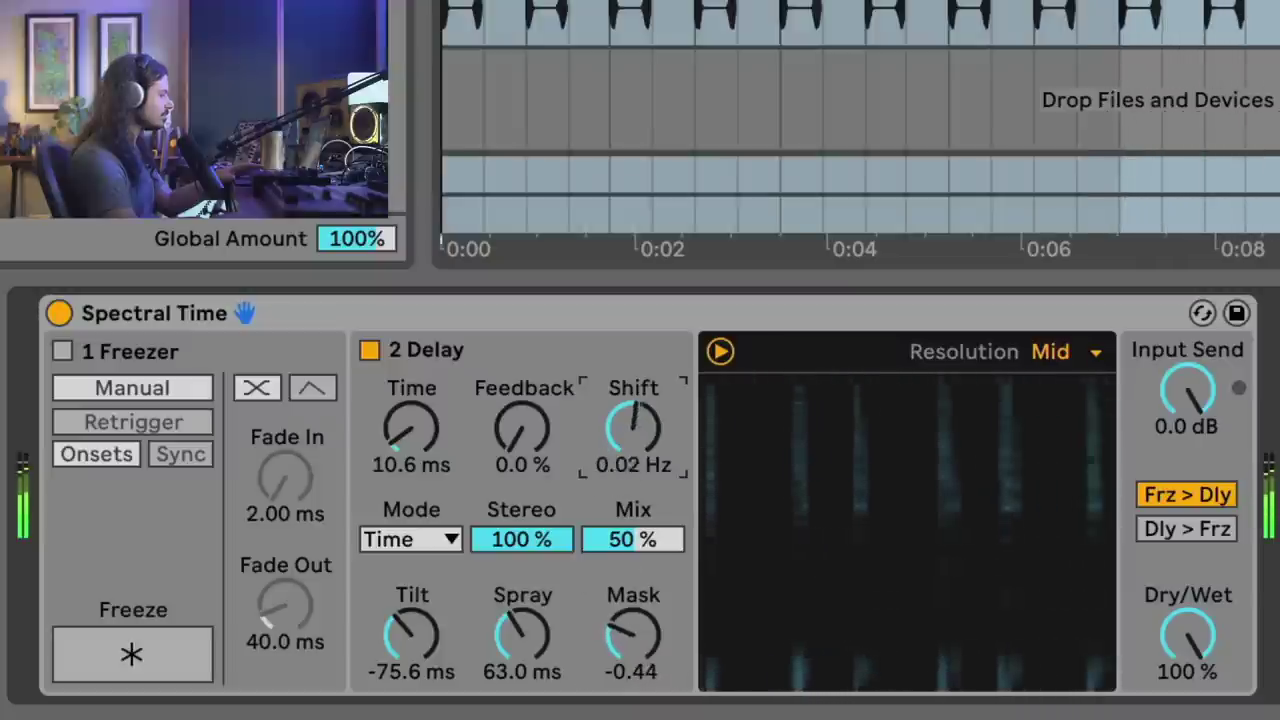
# - Reset the Delay's Shift to 0.00 Hz, then set Spray to 29.1 ms and Tilt to -87.3 ms
pyautogui.moveTo(623, 445); pyautogui.dragTo(623, 437)
pyautogui.doubleClick(629, 429)
pyautogui.moveTo(515, 628); pyautogui.dragTo(515, 664)
pyautogui.moveTo(408, 643)
pyautogui.mouseDown()
pyautogui.moveTo(408, 684)
pyautogui.moveTo(409, 634)
pyautogui.mouseUp()
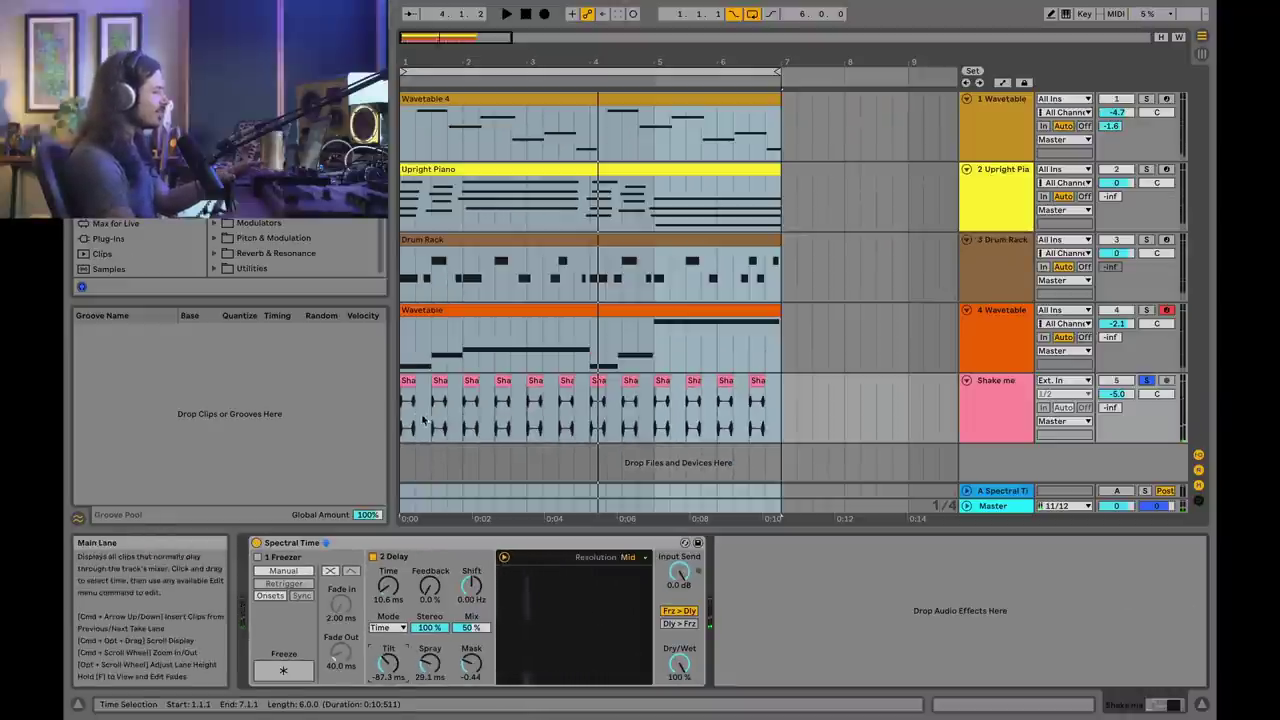
# - Solo 3 Drum Rack alongside Shake me, then draw ramped Delay Tilt automation across the Shake me clips and play it back
pyautogui.click(1140, 242)
pyautogui.press('space')
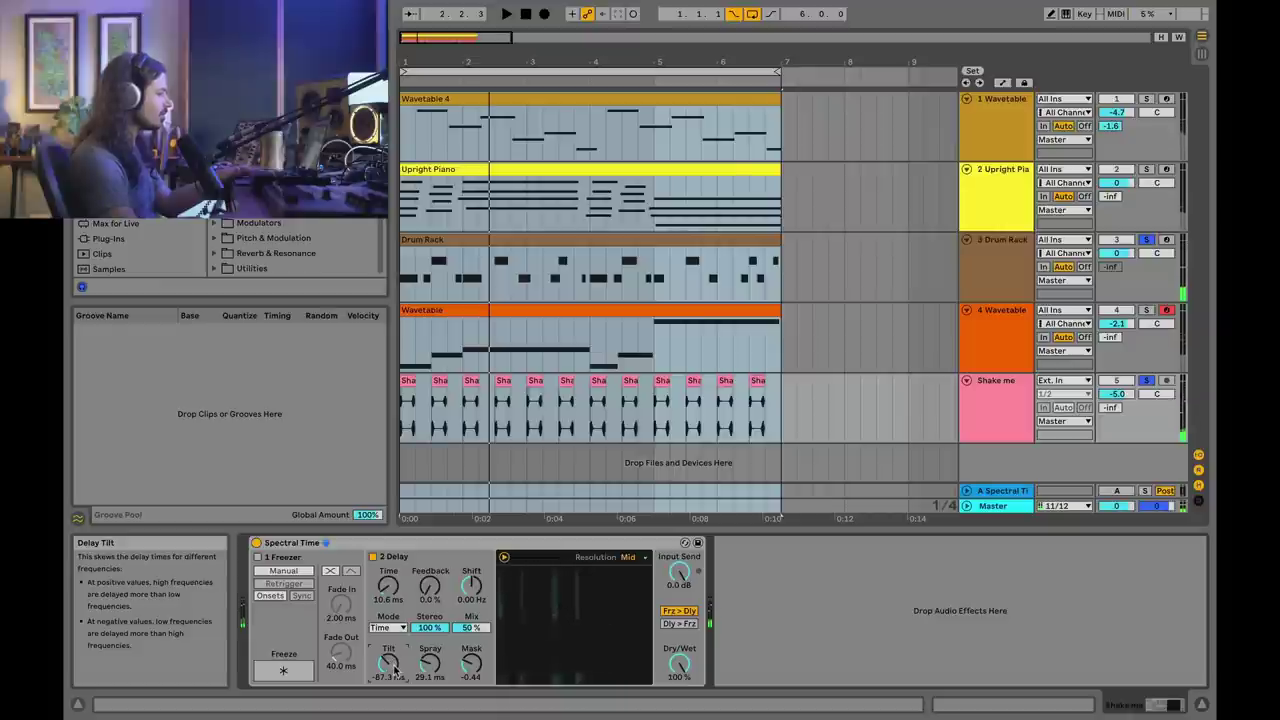
pyautogui.press('a')
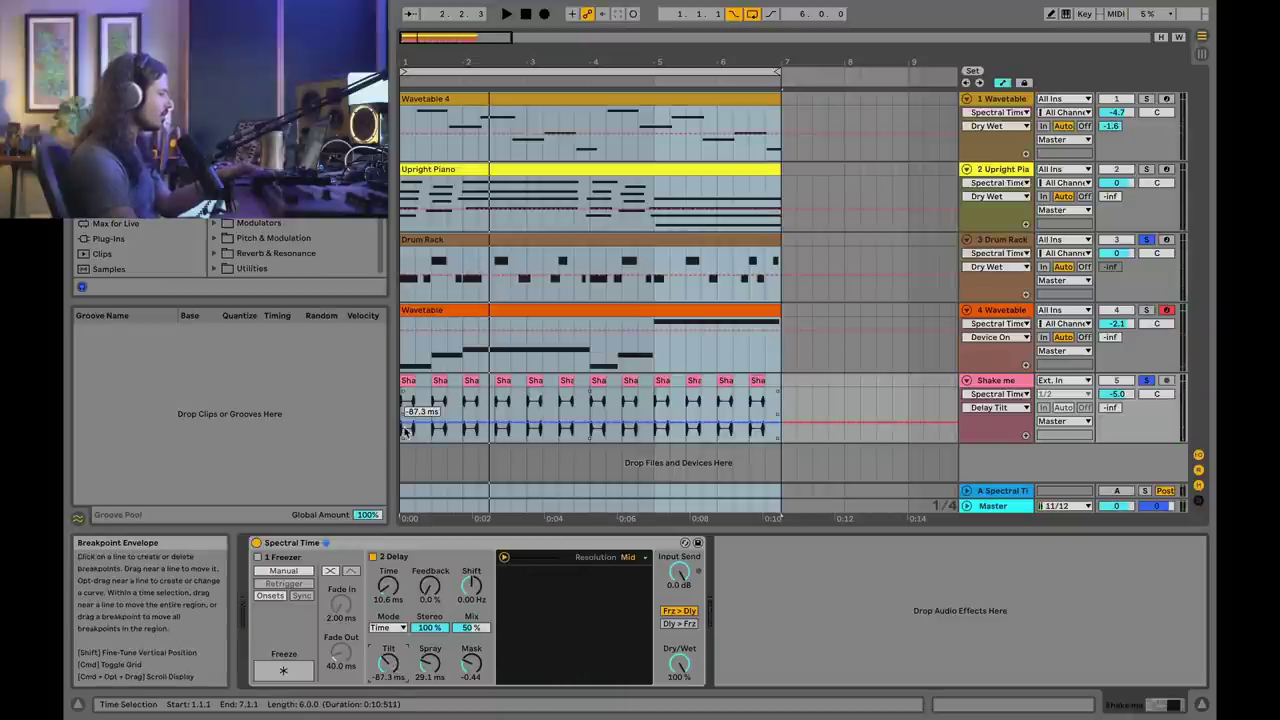
pyautogui.moveTo(405, 428)
pyautogui.mouseDown()
pyautogui.moveTo(749, 410)
pyautogui.moveTo(462, 412)
pyautogui.moveTo(479, 400)
pyautogui.moveTo(466, 436)
pyautogui.moveTo(400, 427)
pyautogui.moveTo(705, 401)
pyautogui.mouseUp()
pyautogui.press('space')
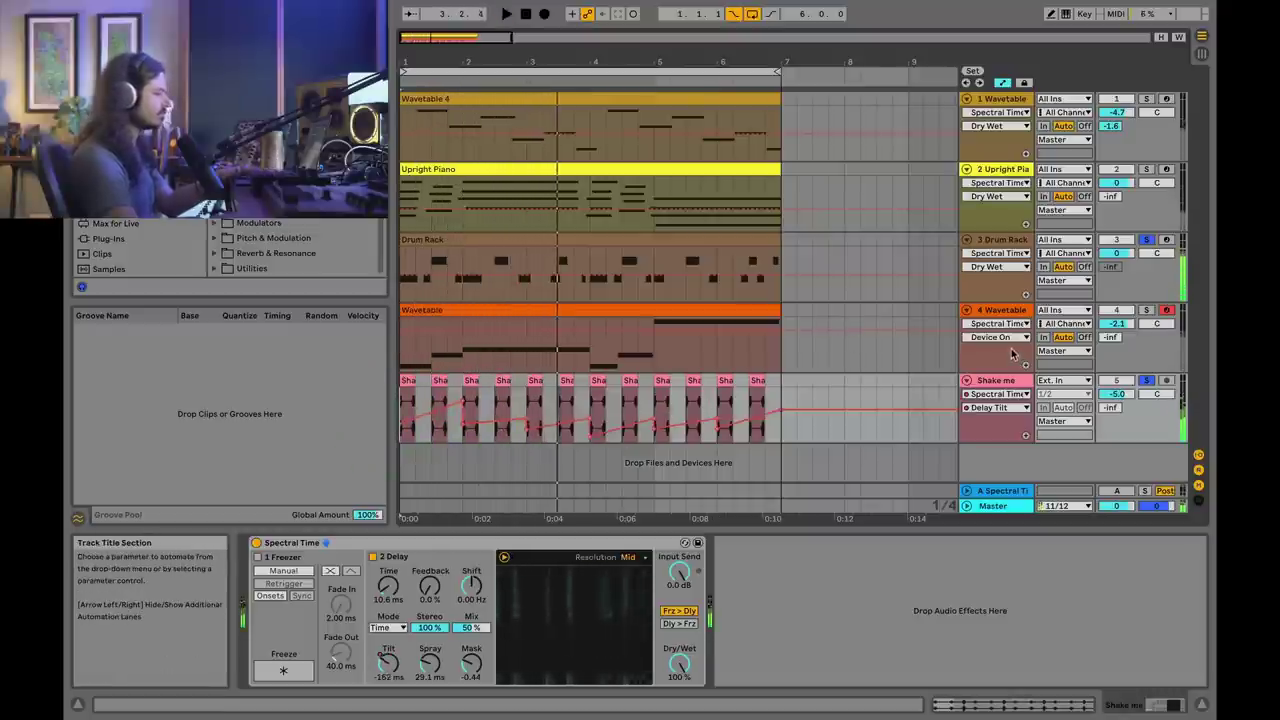
# - Show the Spectral Time on return track A, turn its Delay off and play back to hear only the Freezer
pyautogui.click(984, 380)
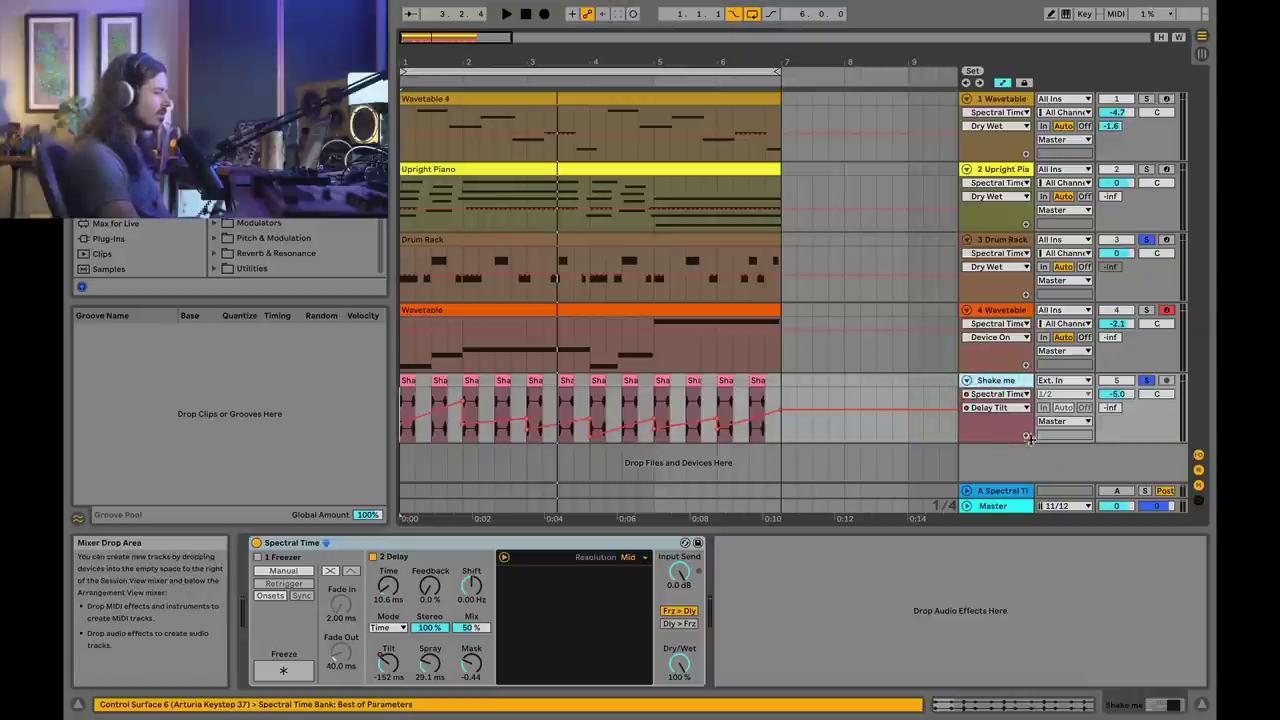
pyautogui.click(998, 491)
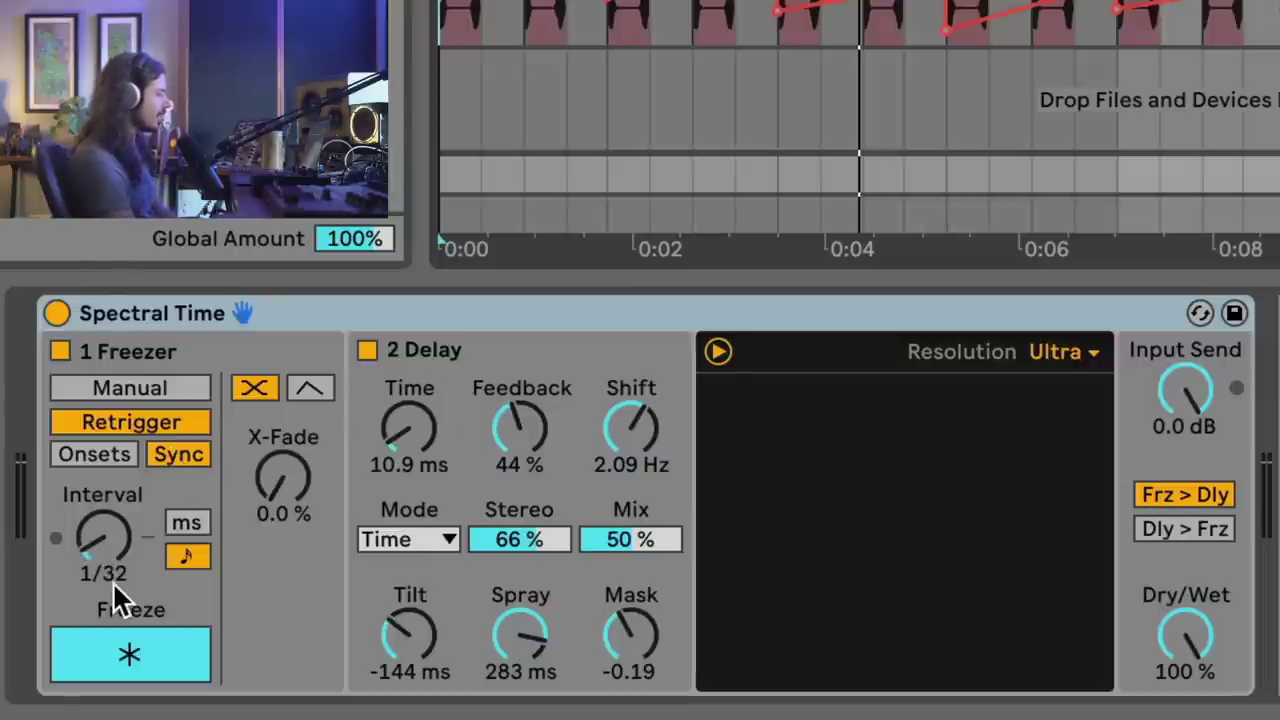
pyautogui.click(367, 350)
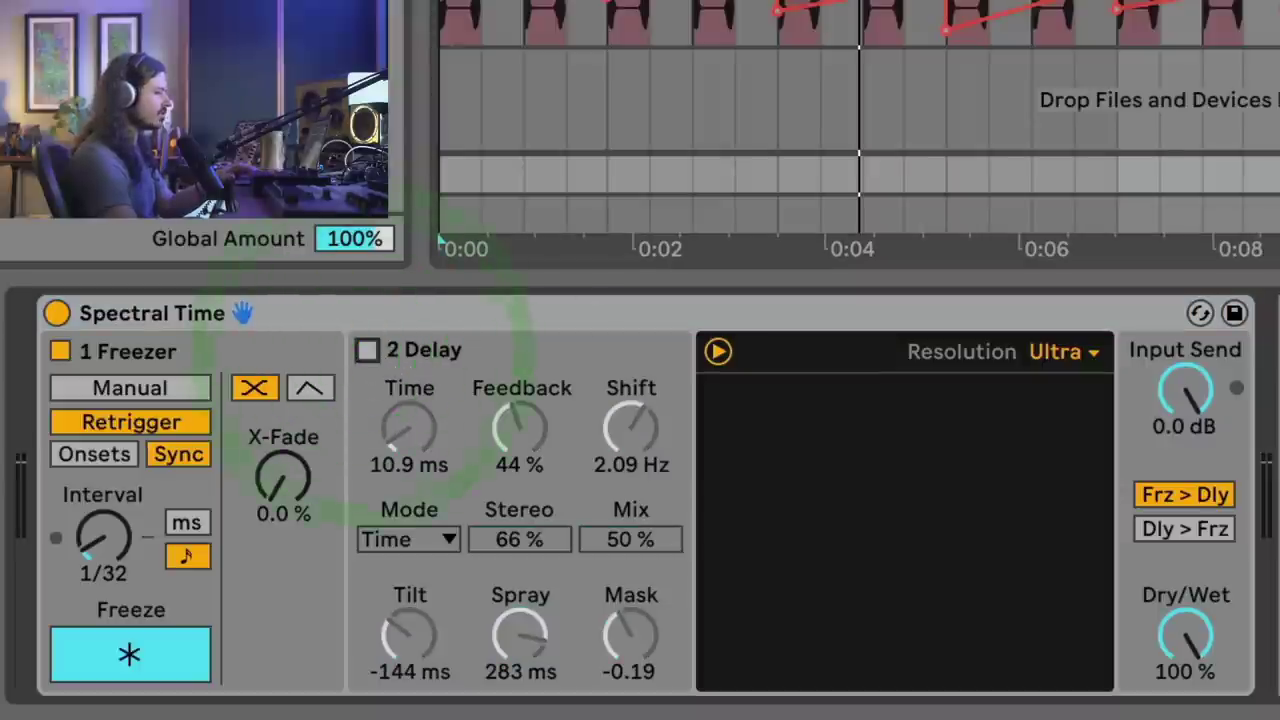
pyautogui.press('space')
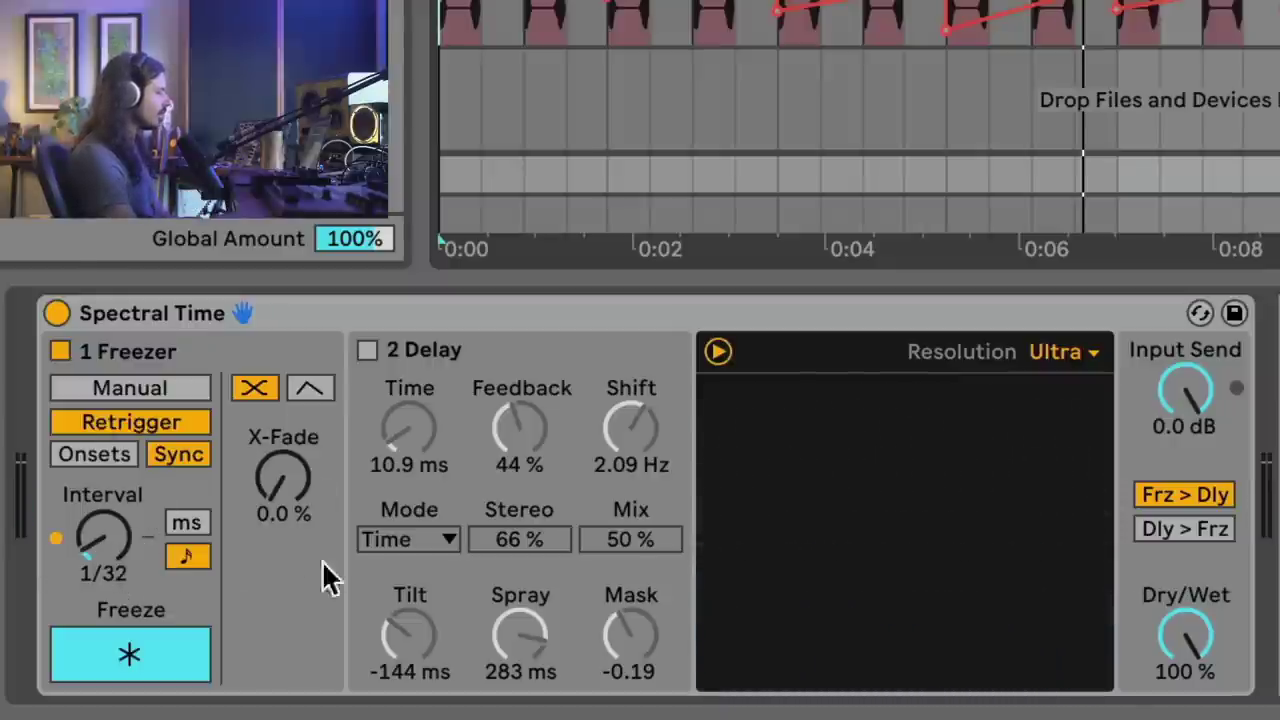
# - Turn the return's Delay back on and audition it, then play the full arrangement with no tracks soloed
pyautogui.click(367, 350)
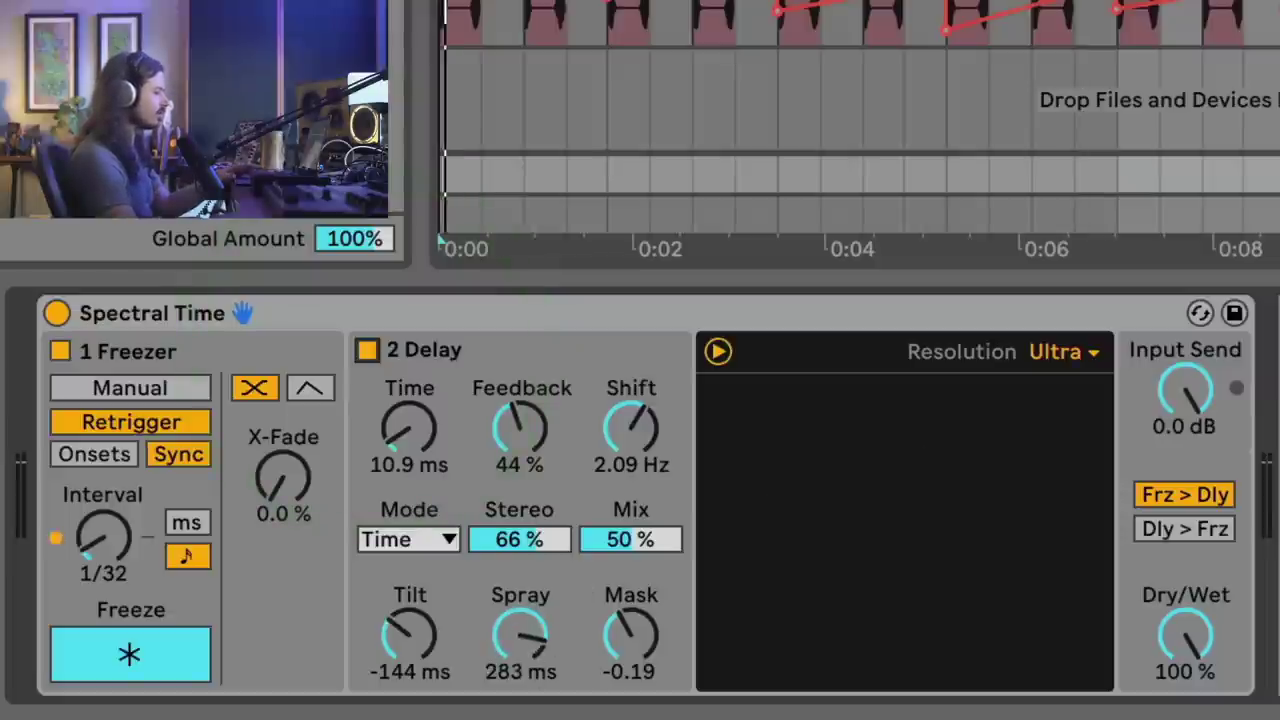
pyautogui.press('space')
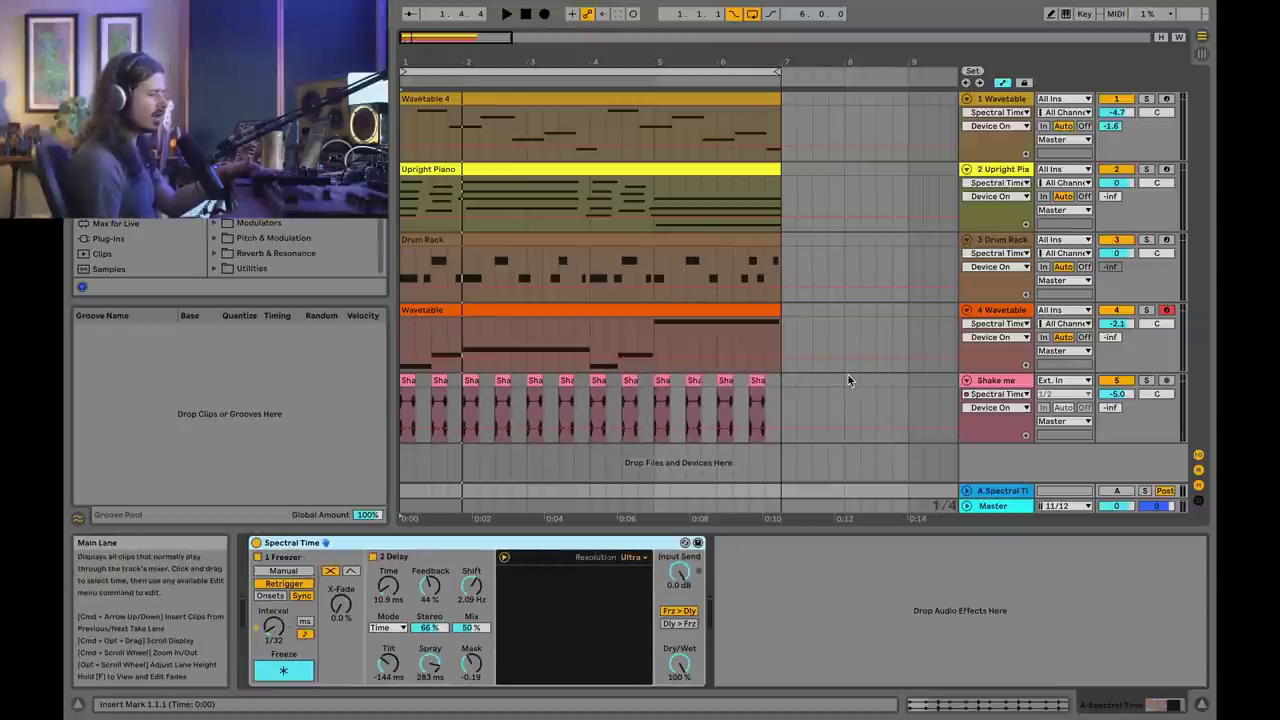
pyautogui.press('space')
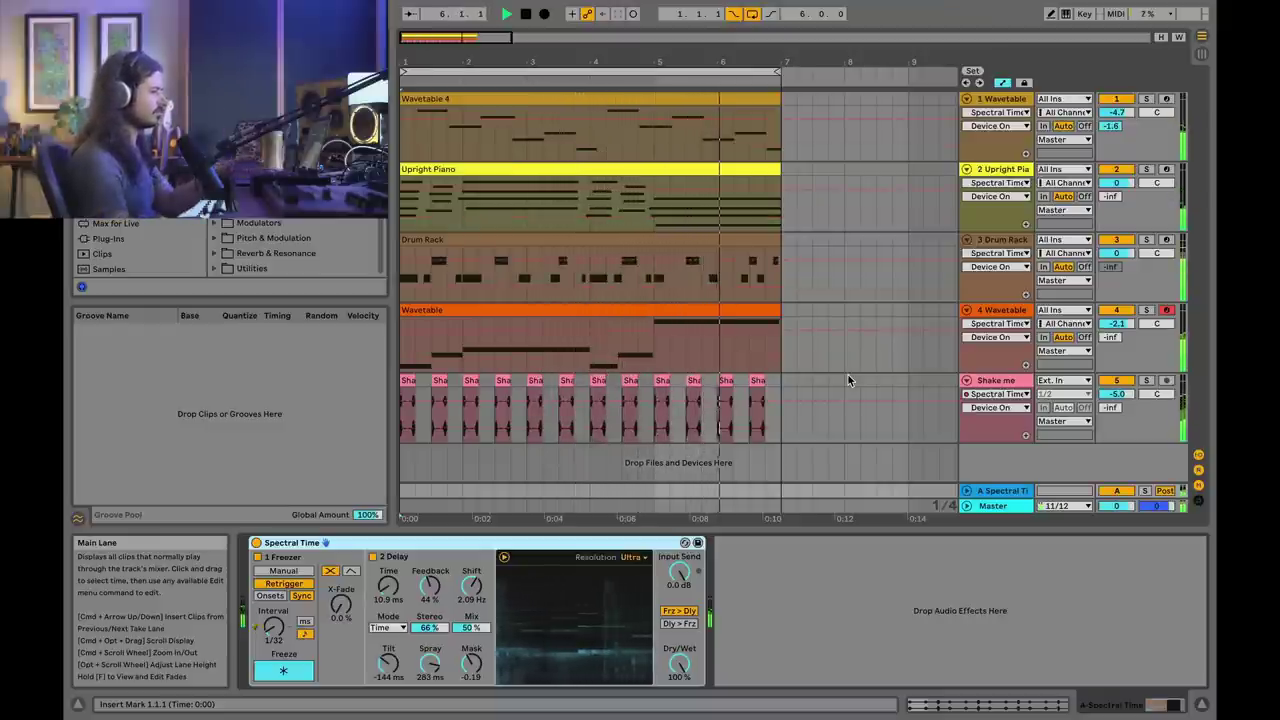
pyautogui.press('space')
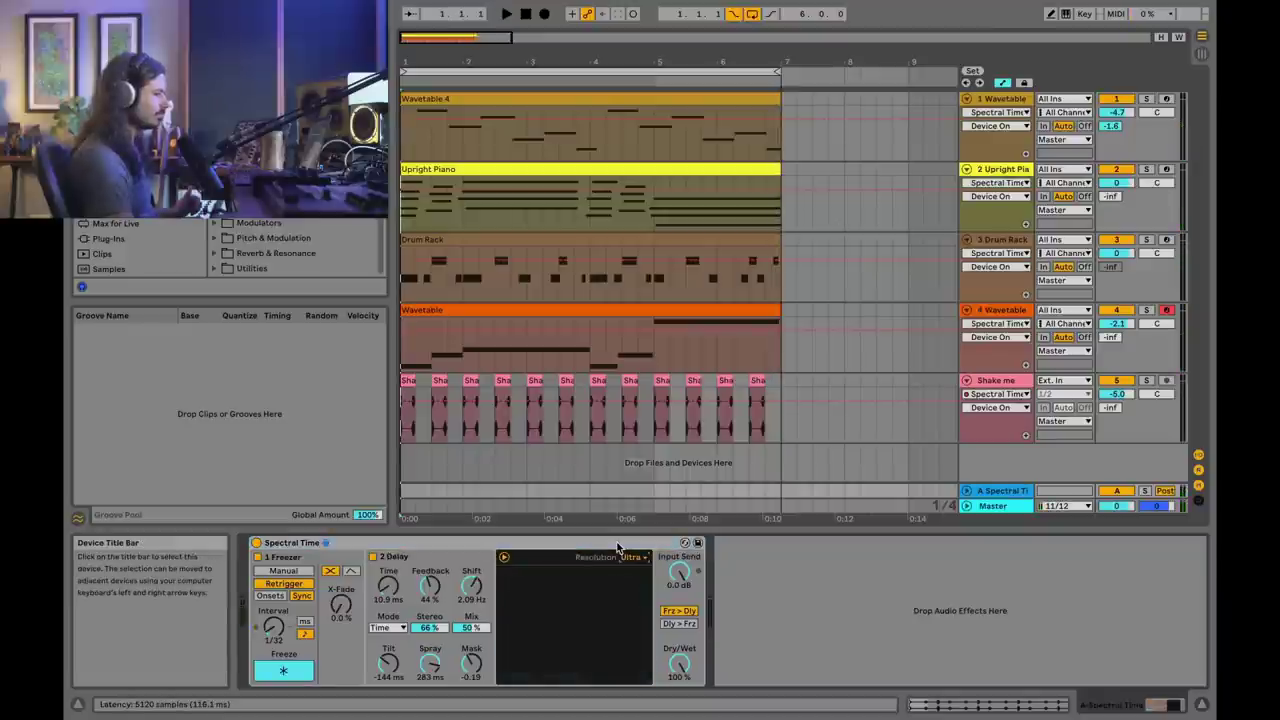